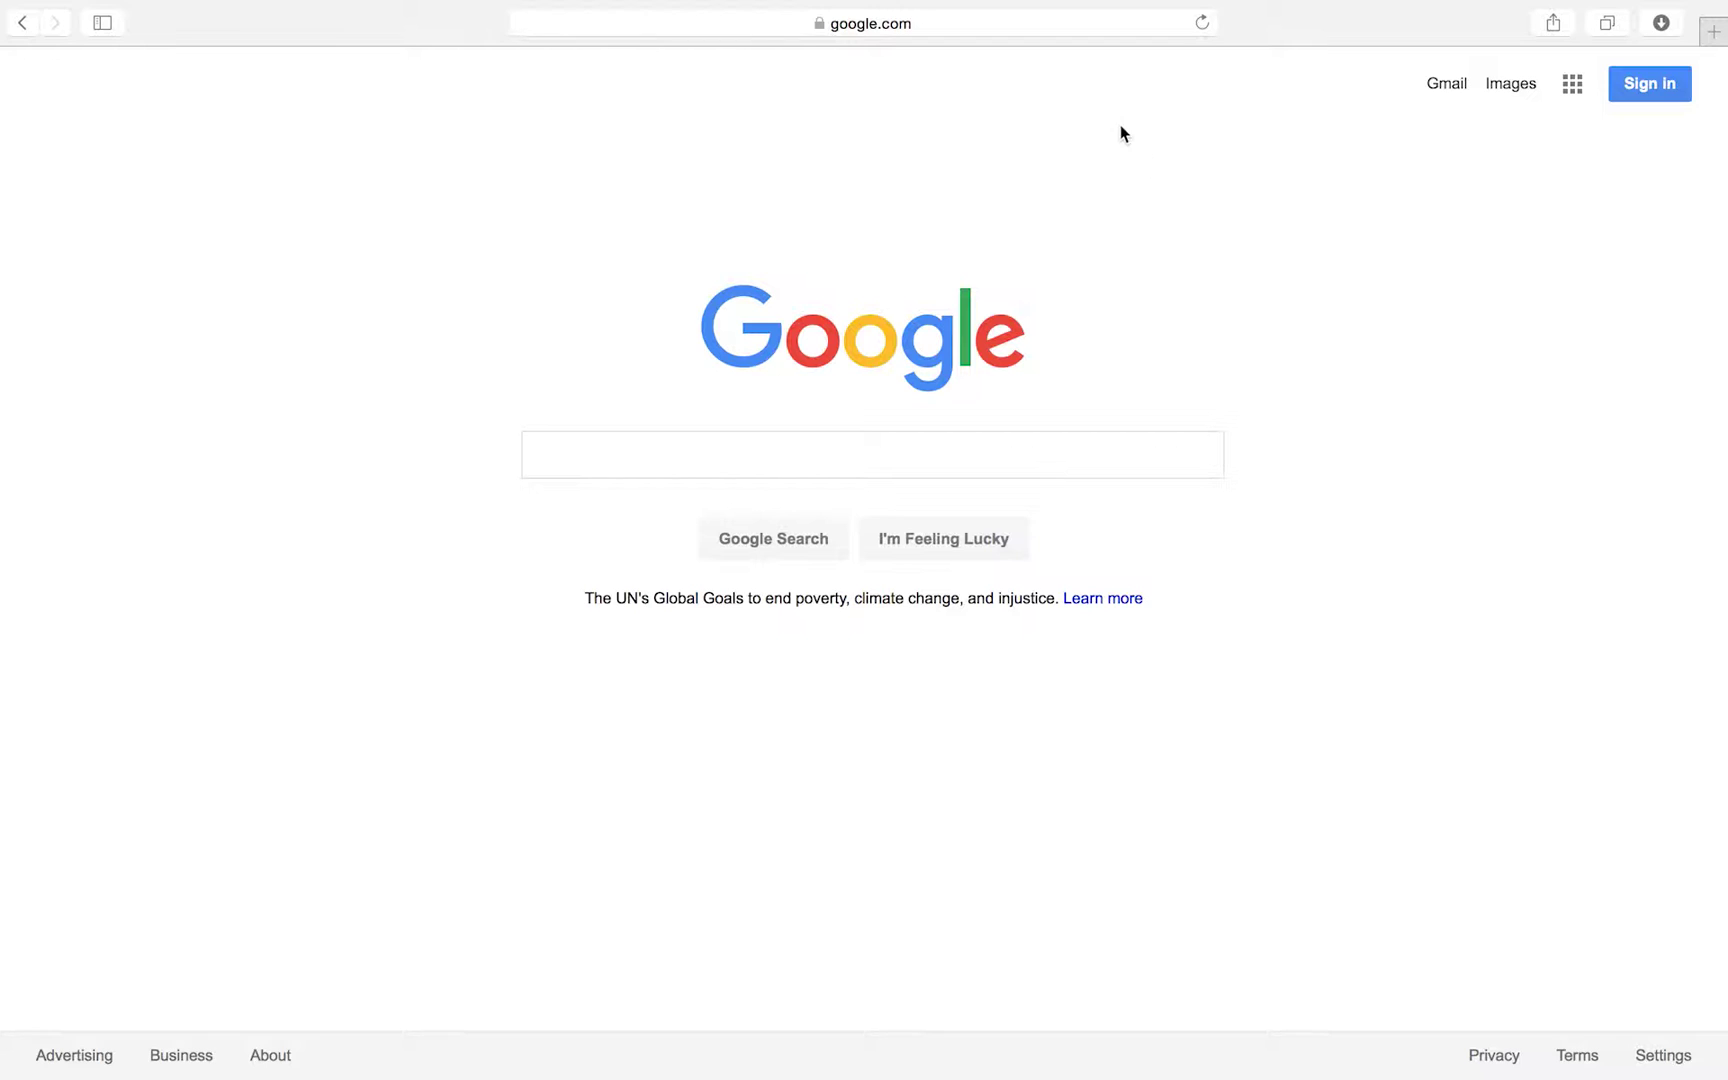
Step: Load the Iowa Statewide Floodplain Mapping Project site by entering iowafloodplain in Safari
{"action": "left_click", "coordinate": [1044, 19]}
{"action": "type", "text": "iowafloodp"}
{"action": "type", "text": "lain Mapping Project –"}
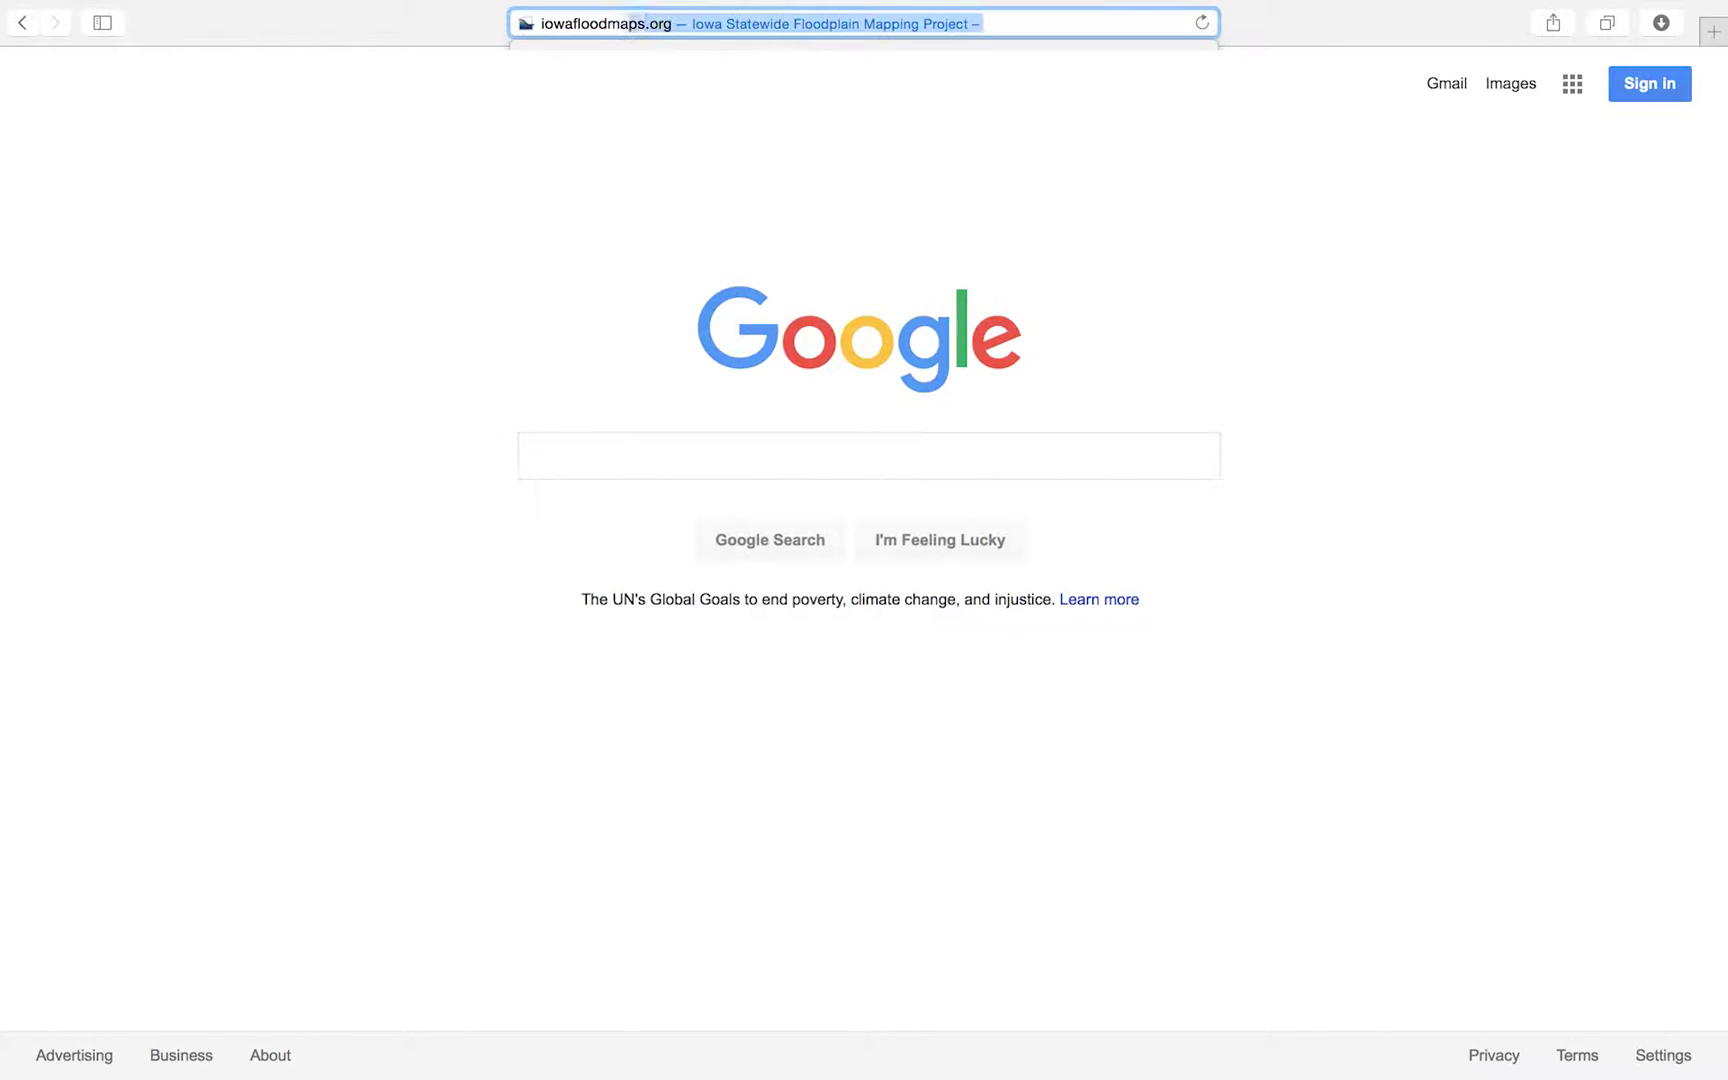
{"action": "key", "text": "Return"}
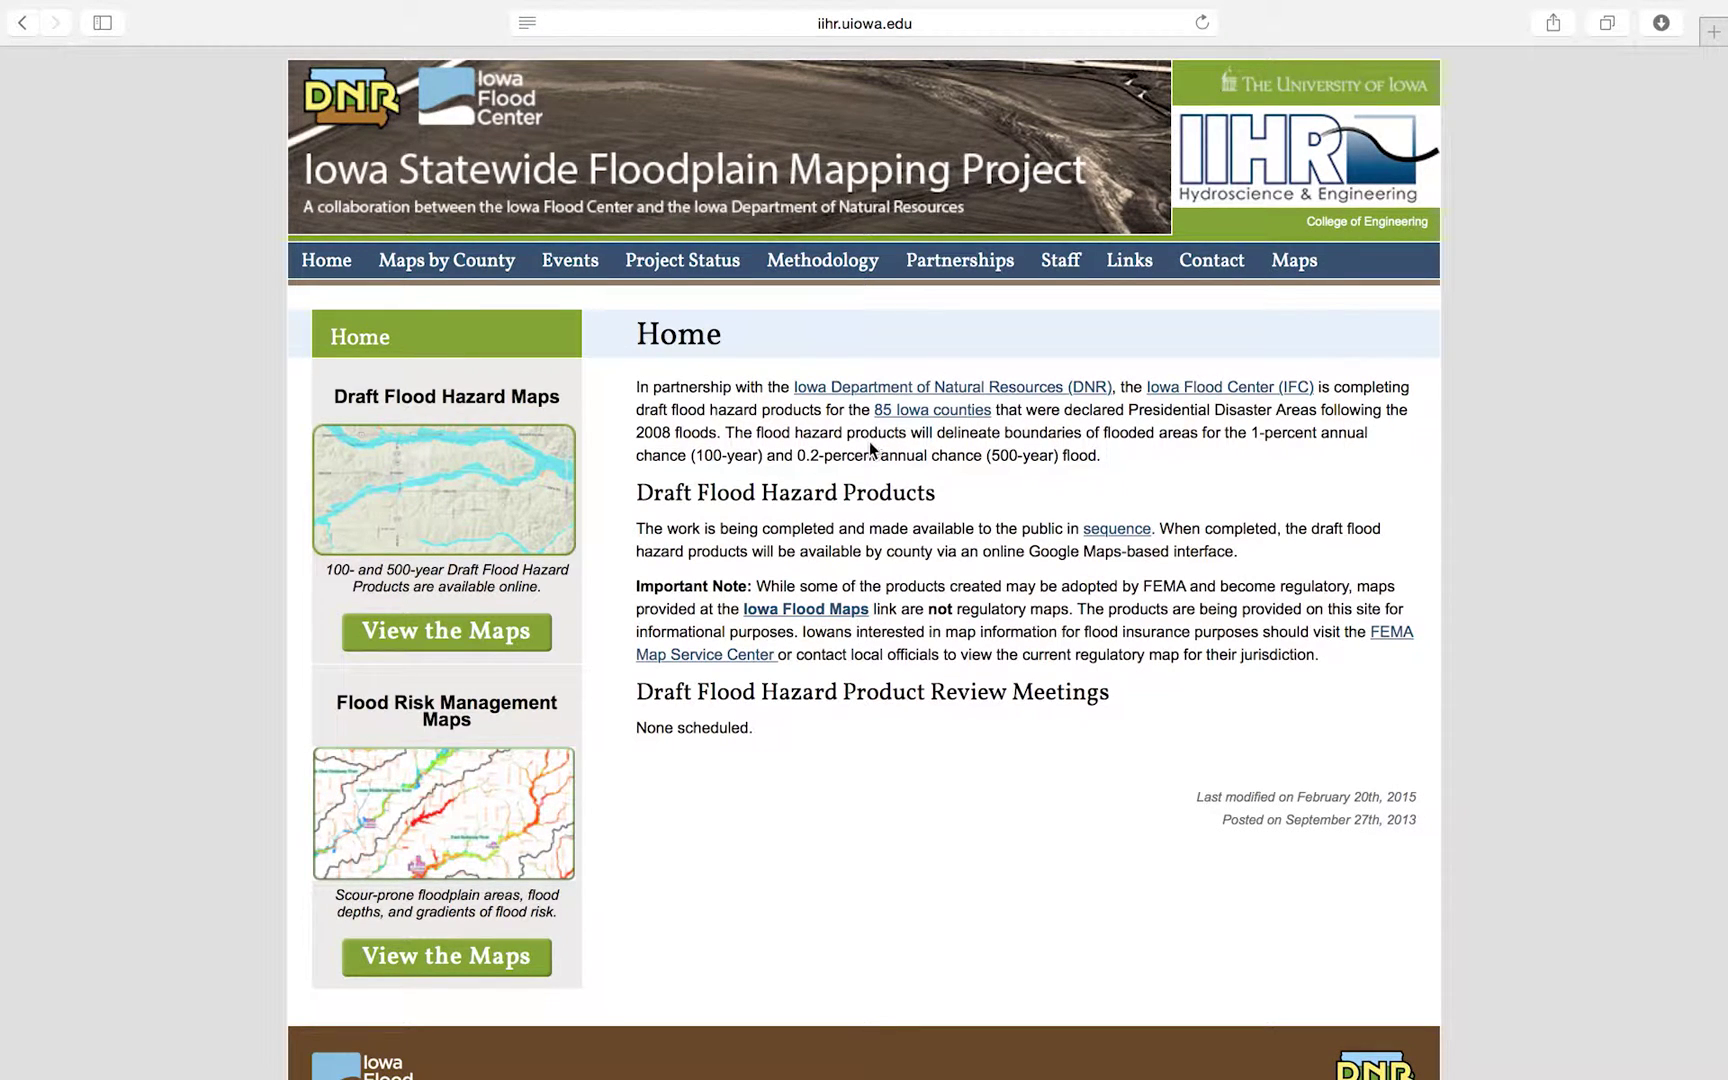
Step: Go to the Flood Risk Management Maps site and launch its interactive map viewer
{"action": "scroll", "coordinate": [869, 441], "scroll_direction": "down", "scroll_amount": 3}
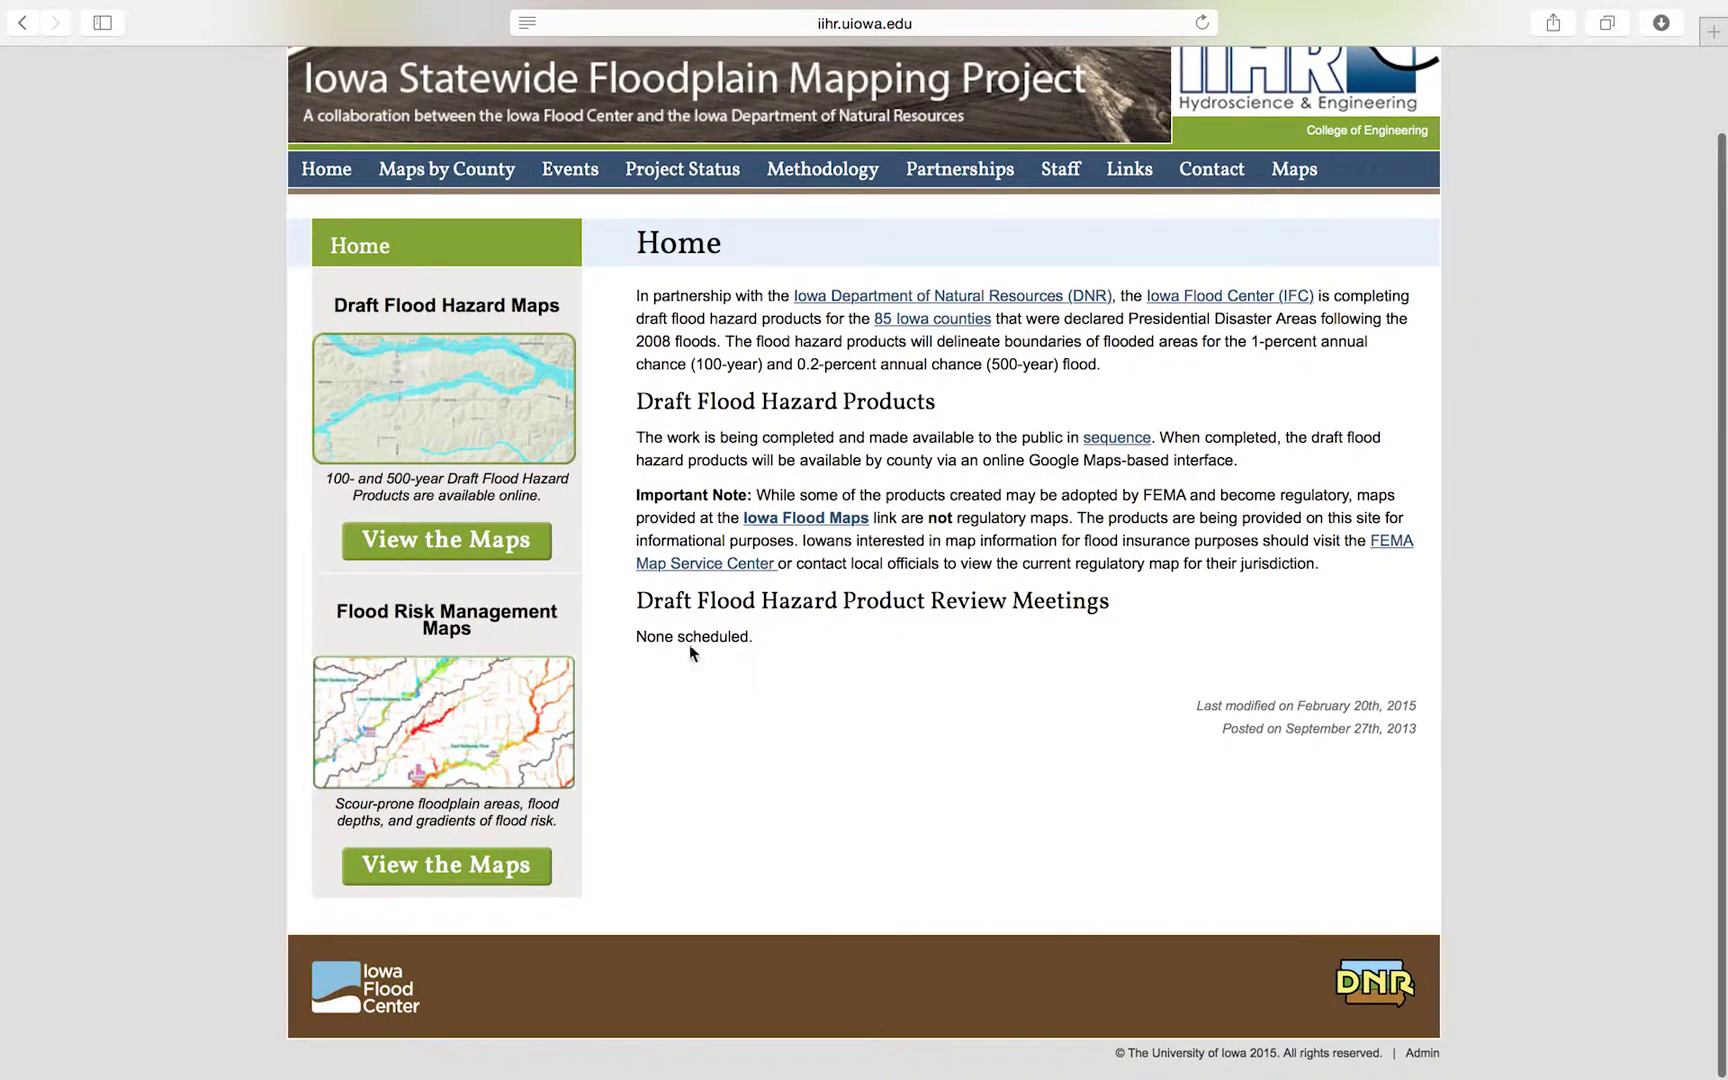
{"action": "left_click", "coordinate": [521, 871]}
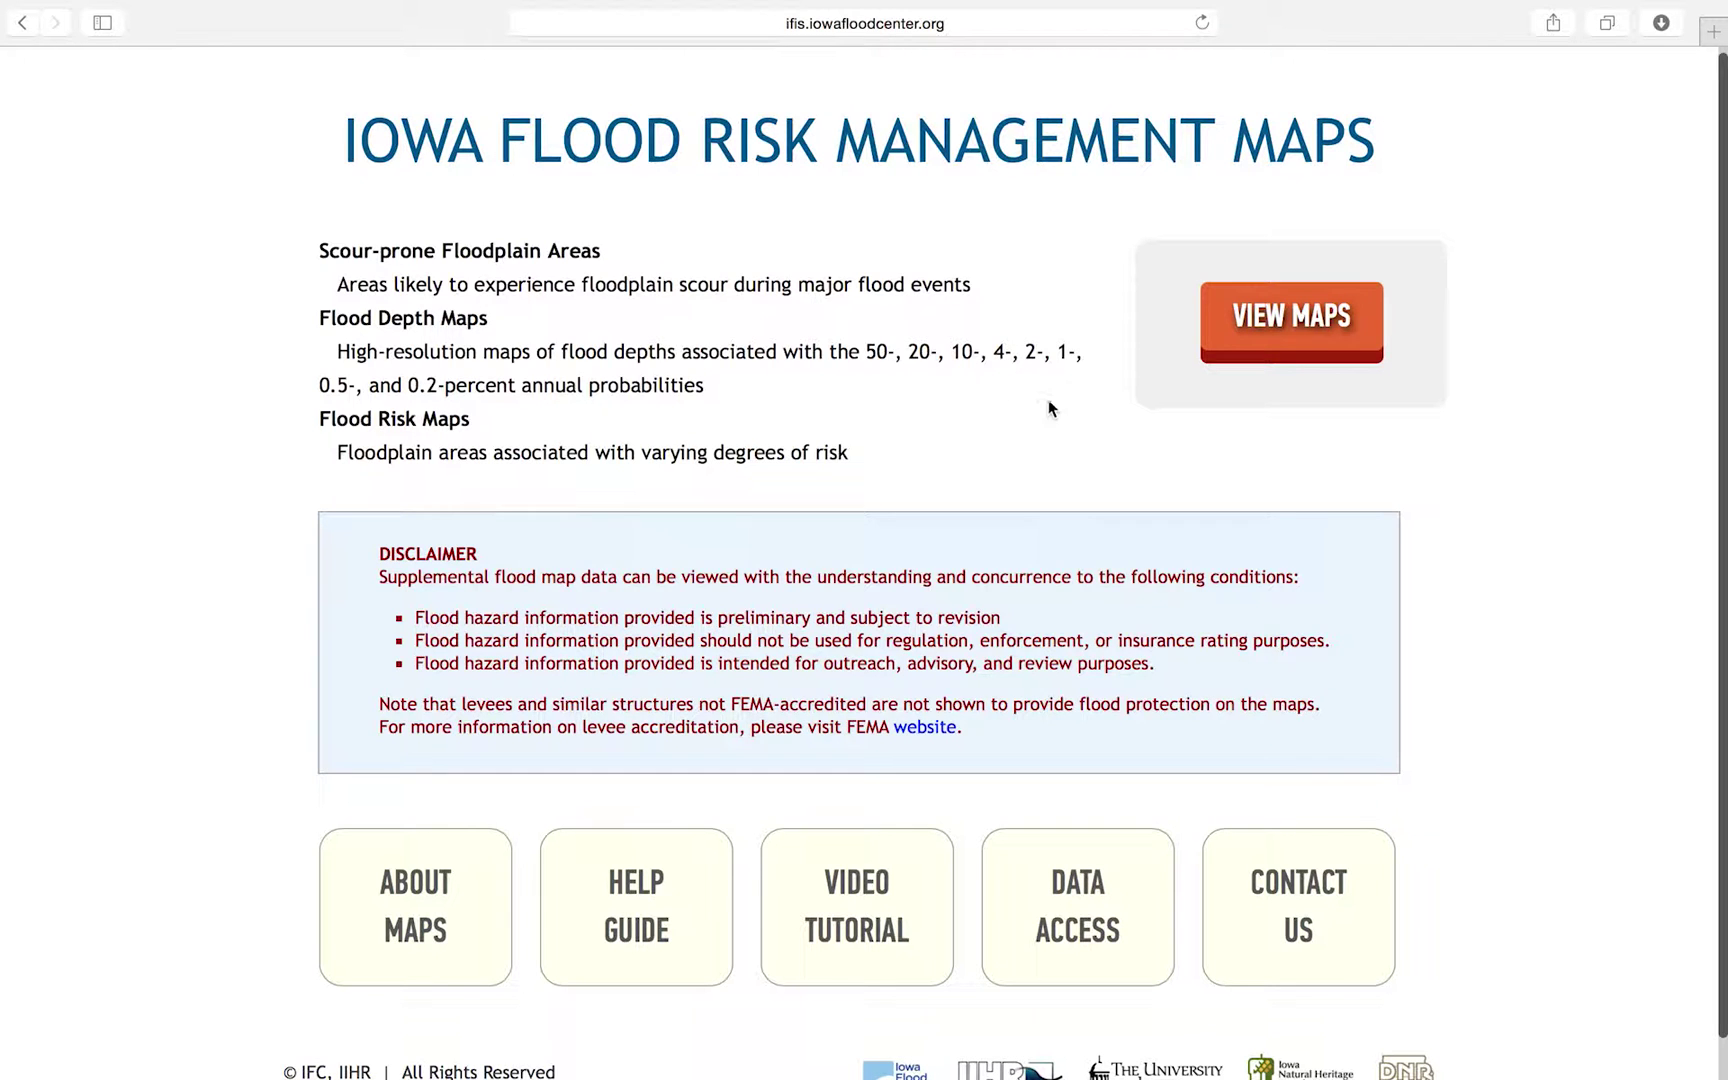
{"action": "left_click", "coordinate": [1253, 327]}
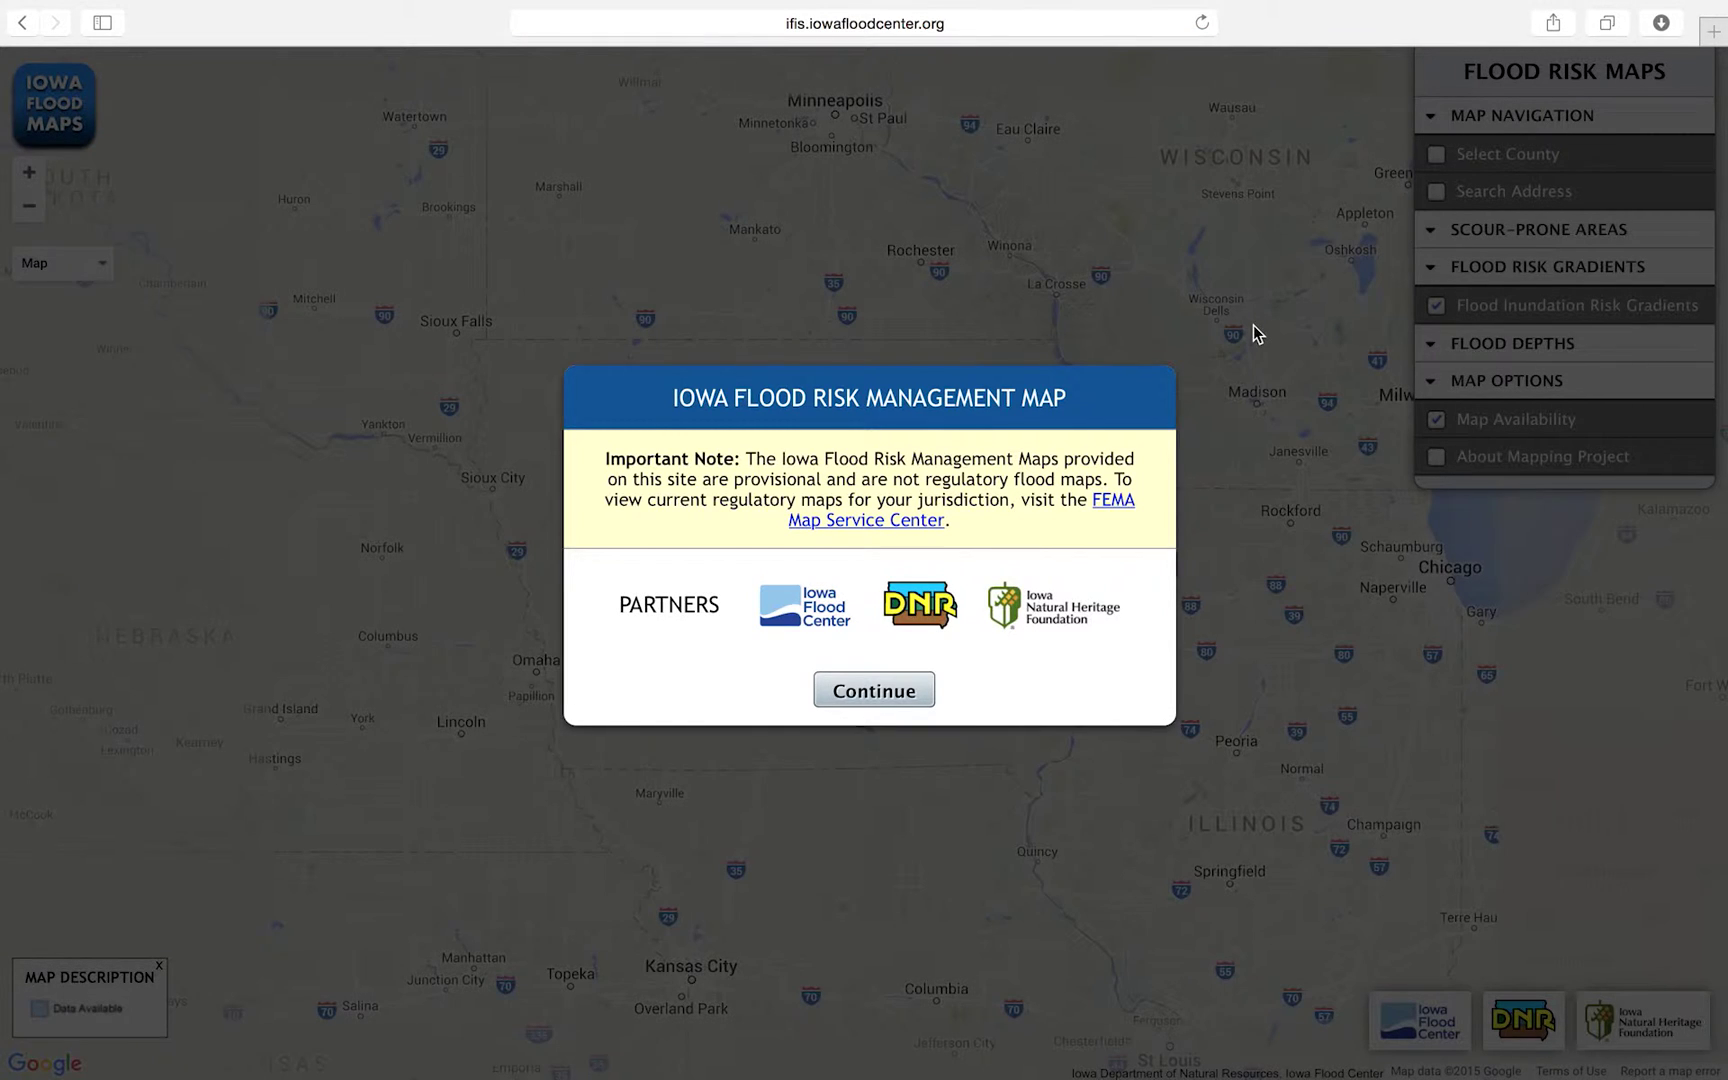
Step: Dismiss the provisional-maps notice and jump the map to Union County via Select County
{"action": "left_click", "coordinate": [900, 691]}
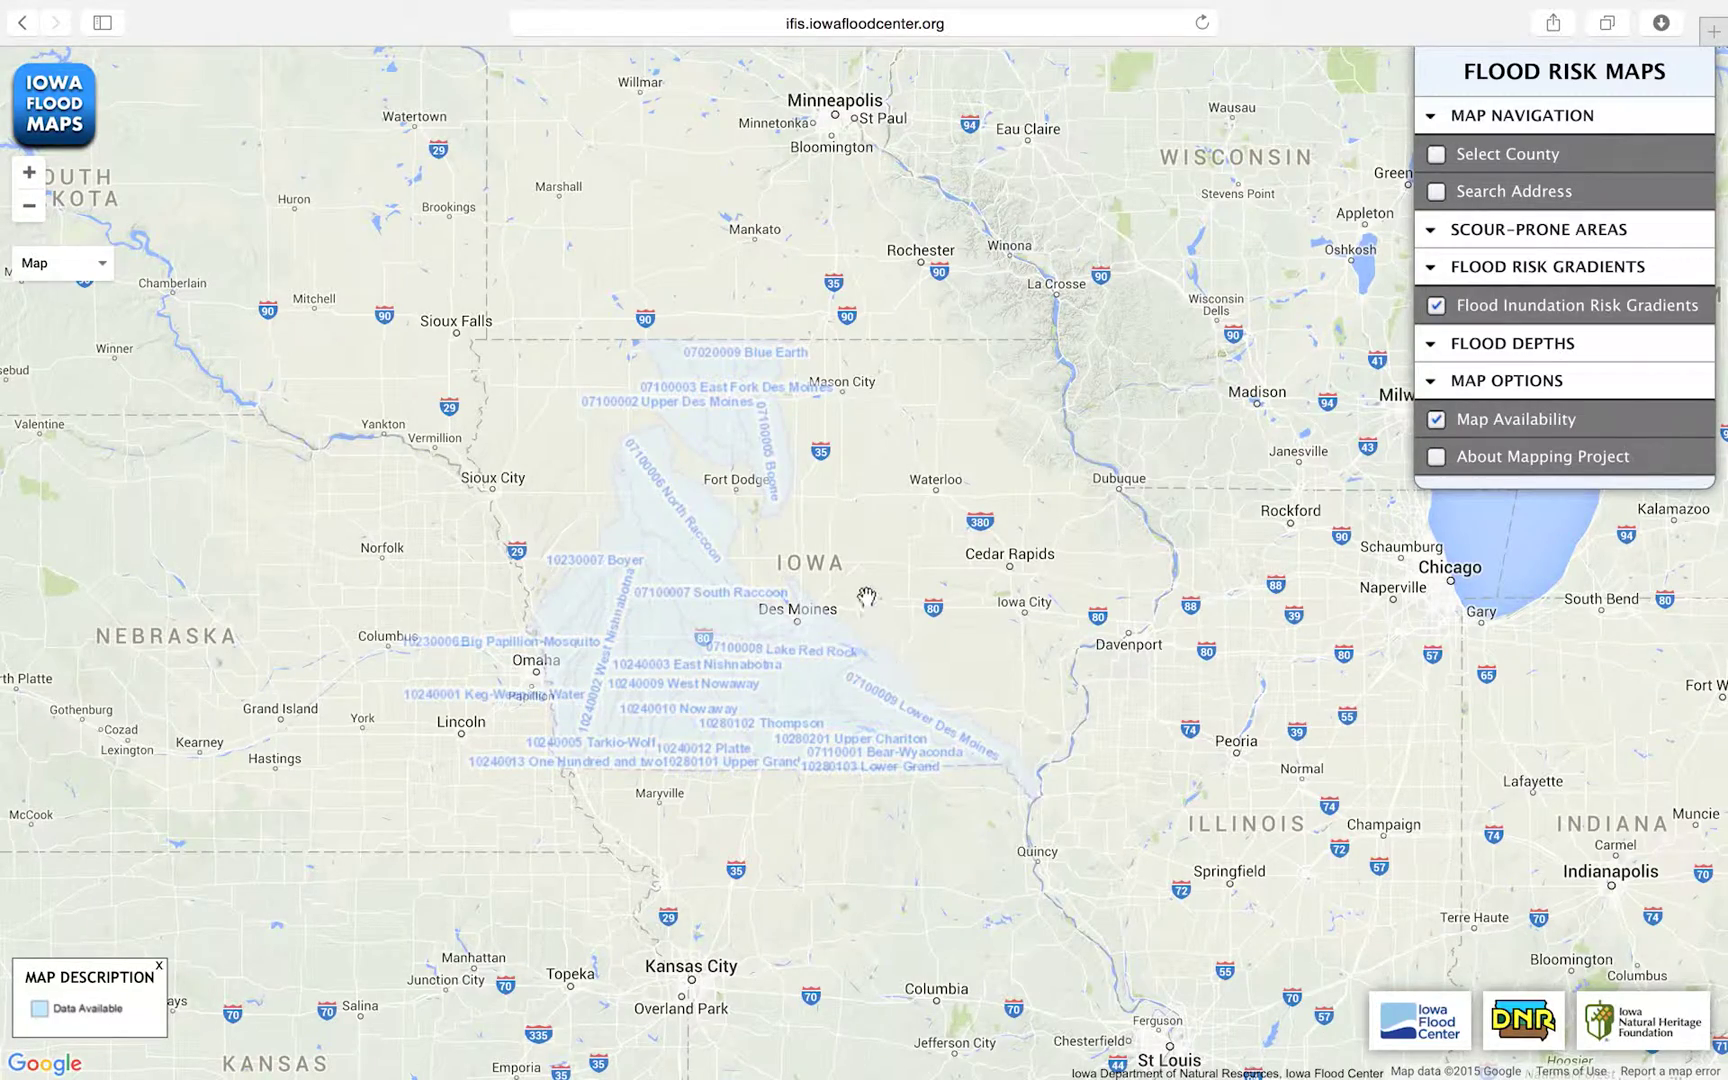
{"action": "mouse_move", "coordinate": [868, 588]}
{"action": "left_mouse_down"}
{"action": "mouse_move", "coordinate": [918, 592]}
{"action": "mouse_move", "coordinate": [930, 617]}
{"action": "mouse_move", "coordinate": [872, 594]}
{"action": "left_mouse_up"}
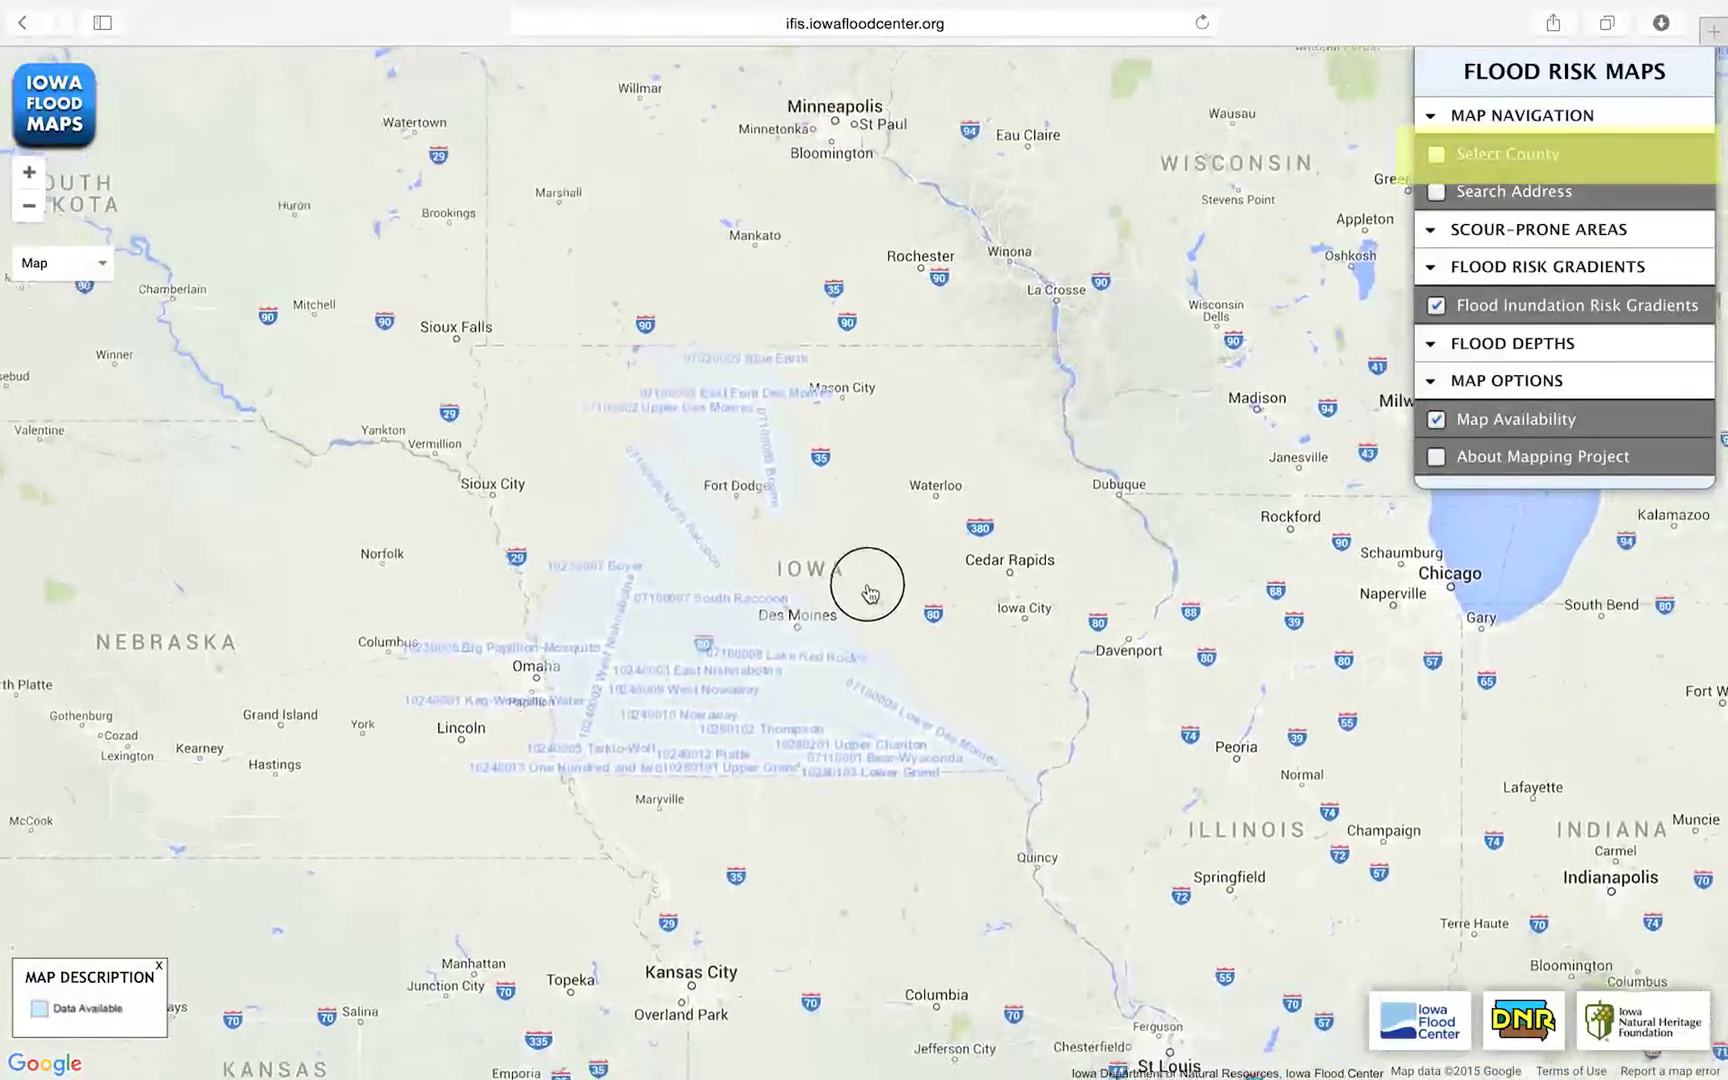
{"action": "left_click", "coordinate": [1492, 168]}
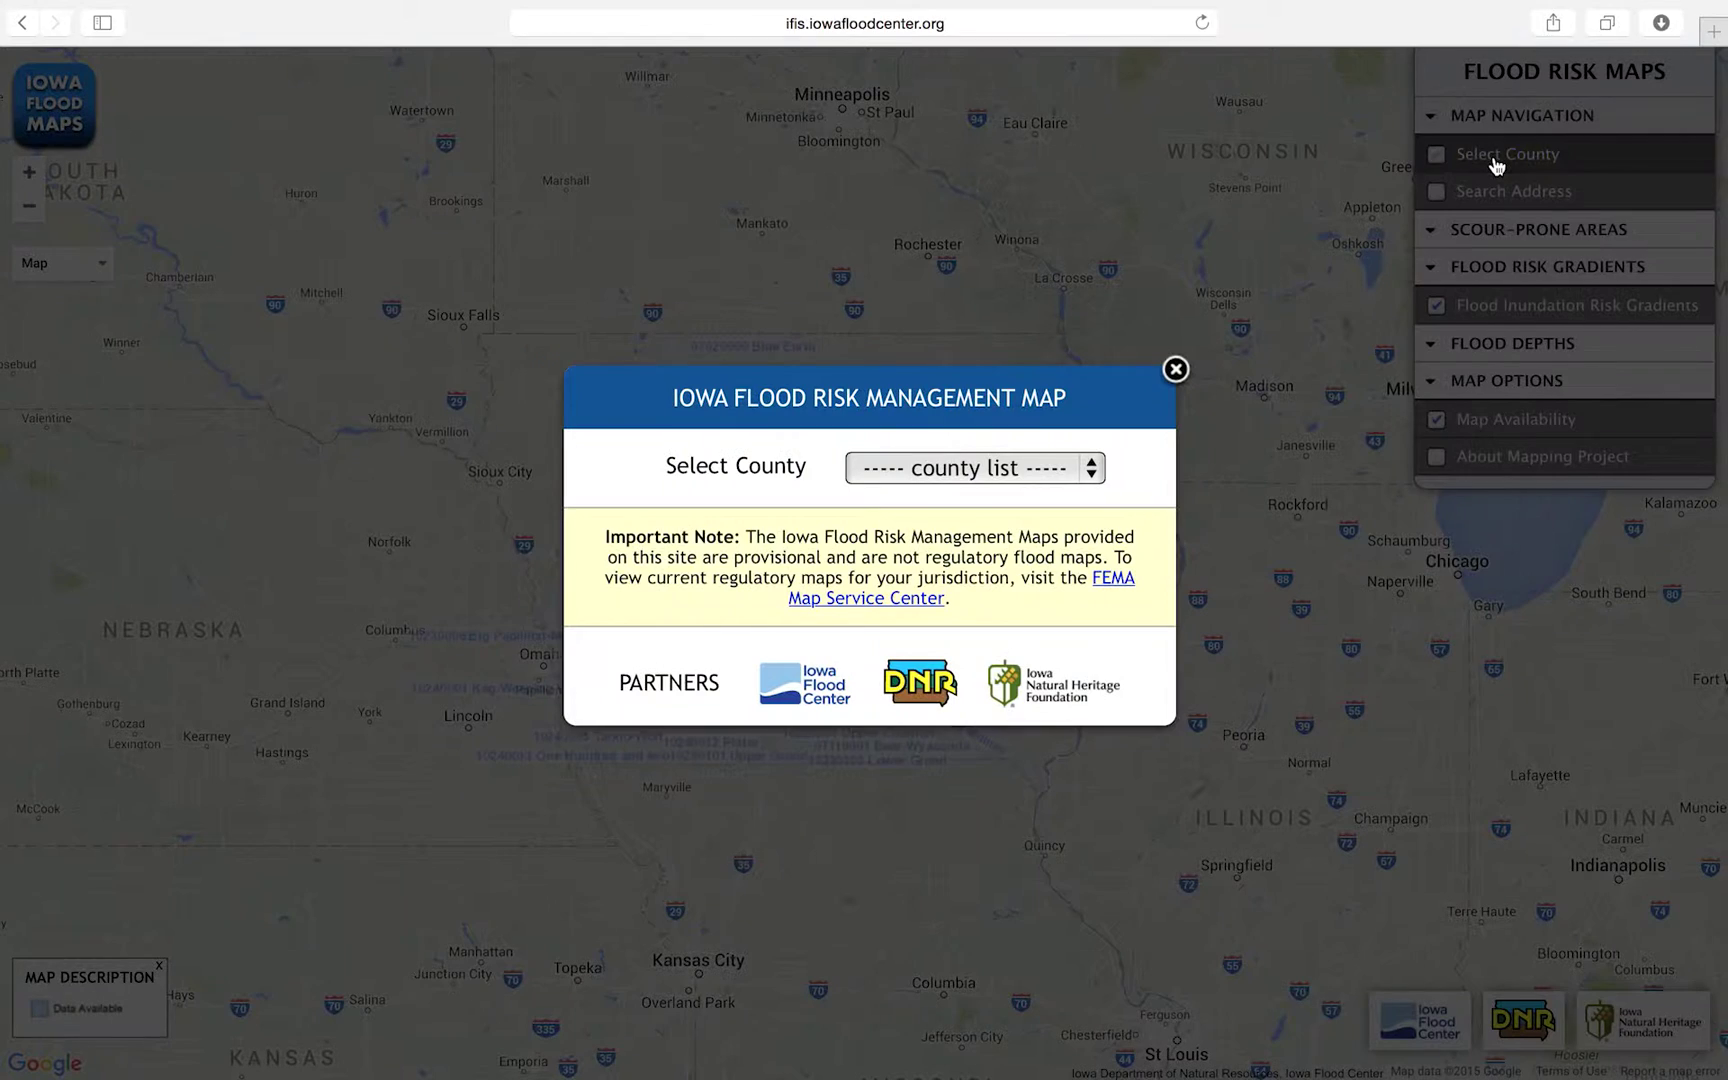
{"action": "left_click", "coordinate": [958, 469]}
{"action": "scroll", "coordinate": [962, 640], "scroll_direction": "down", "scroll_amount": 10}
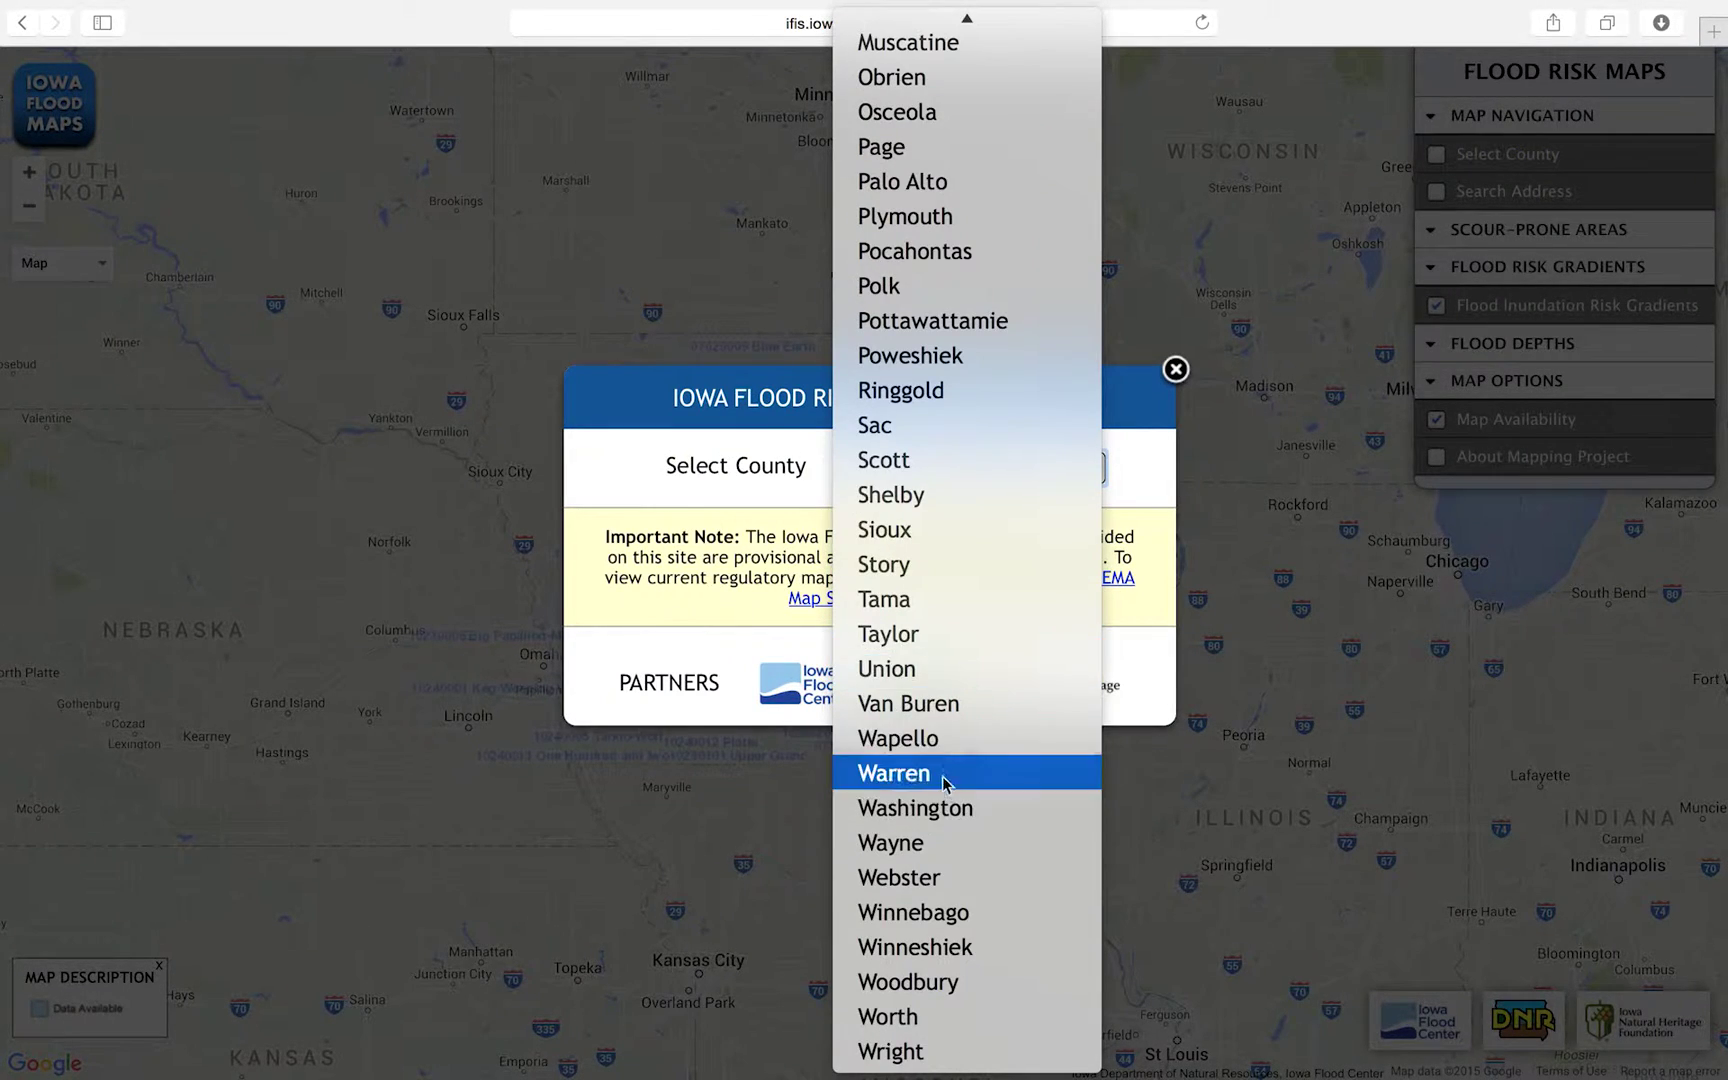
{"action": "left_click", "coordinate": [941, 669]}
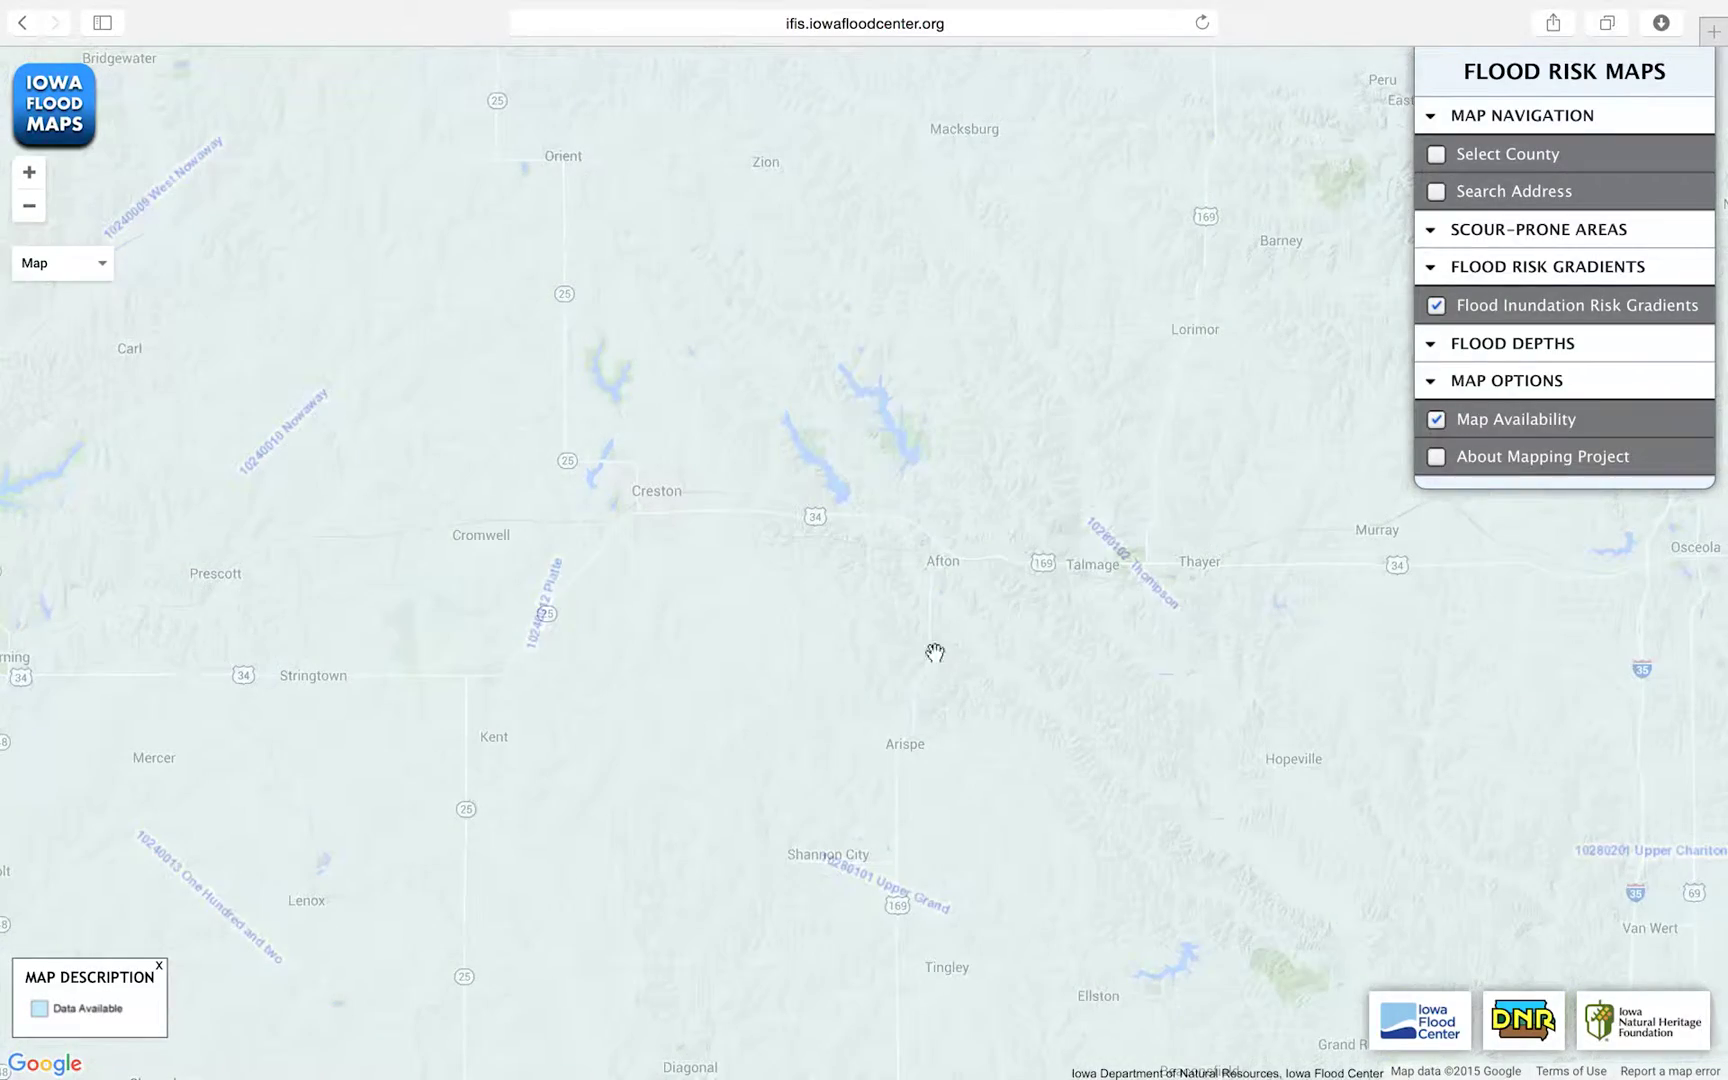
Step: Center Twelve Mile Lake on a Satellite basemap and follow its flooded river channel
{"action": "scroll", "coordinate": [860, 540], "scroll_direction": "up", "scroll_amount": 5}
{"action": "left_click_drag", "start_coordinate": [722, 516], "coordinate": [966, 802]}
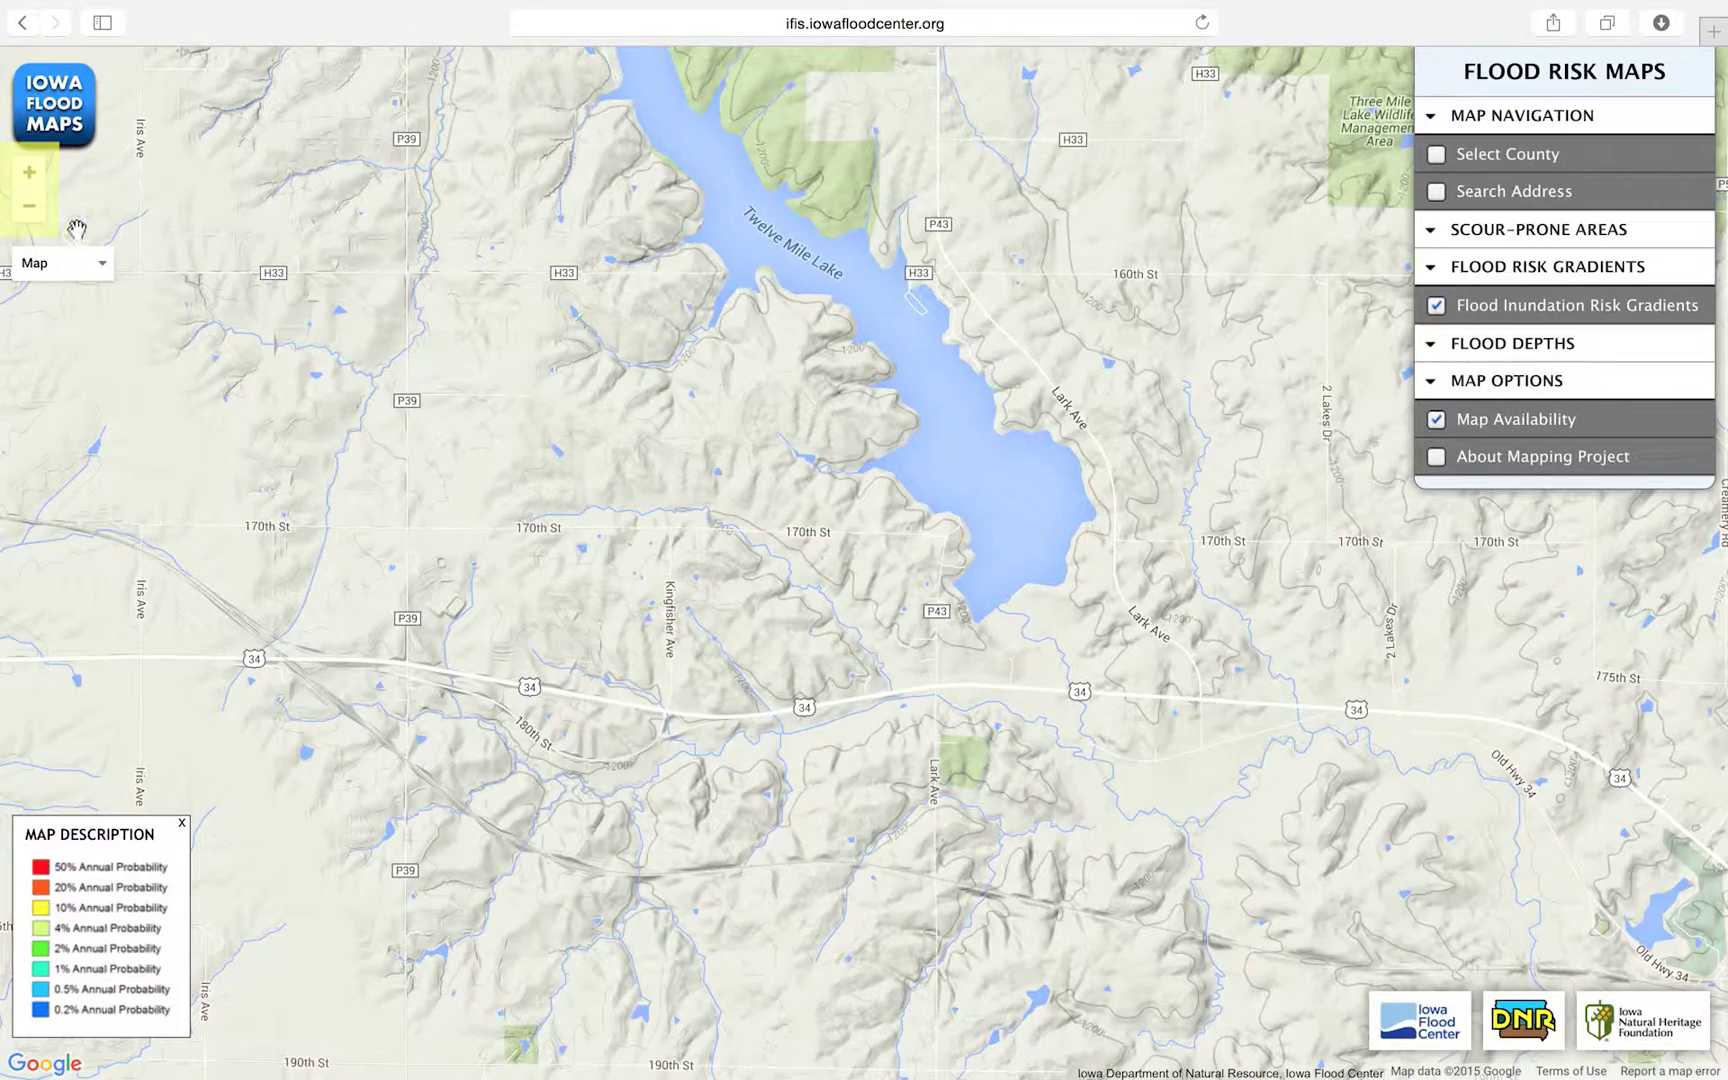
{"action": "left_click", "coordinate": [31, 180]}
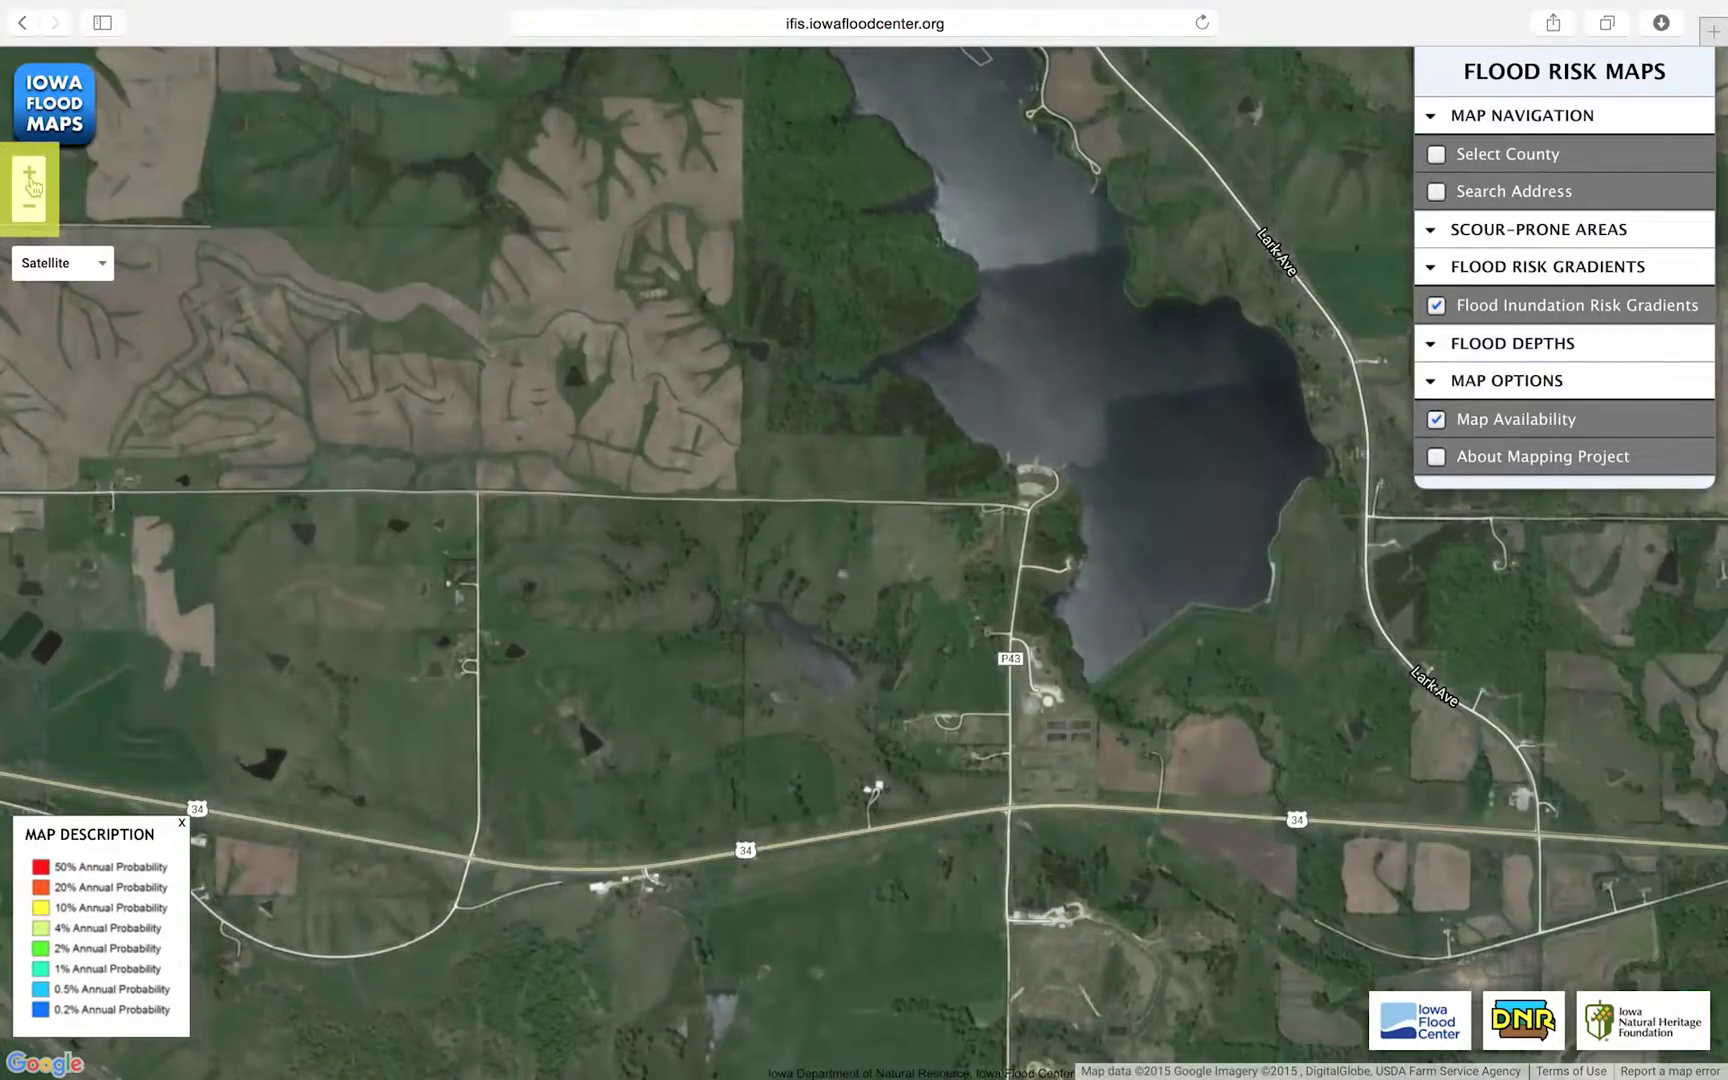
{"action": "left_click", "coordinate": [29, 206]}
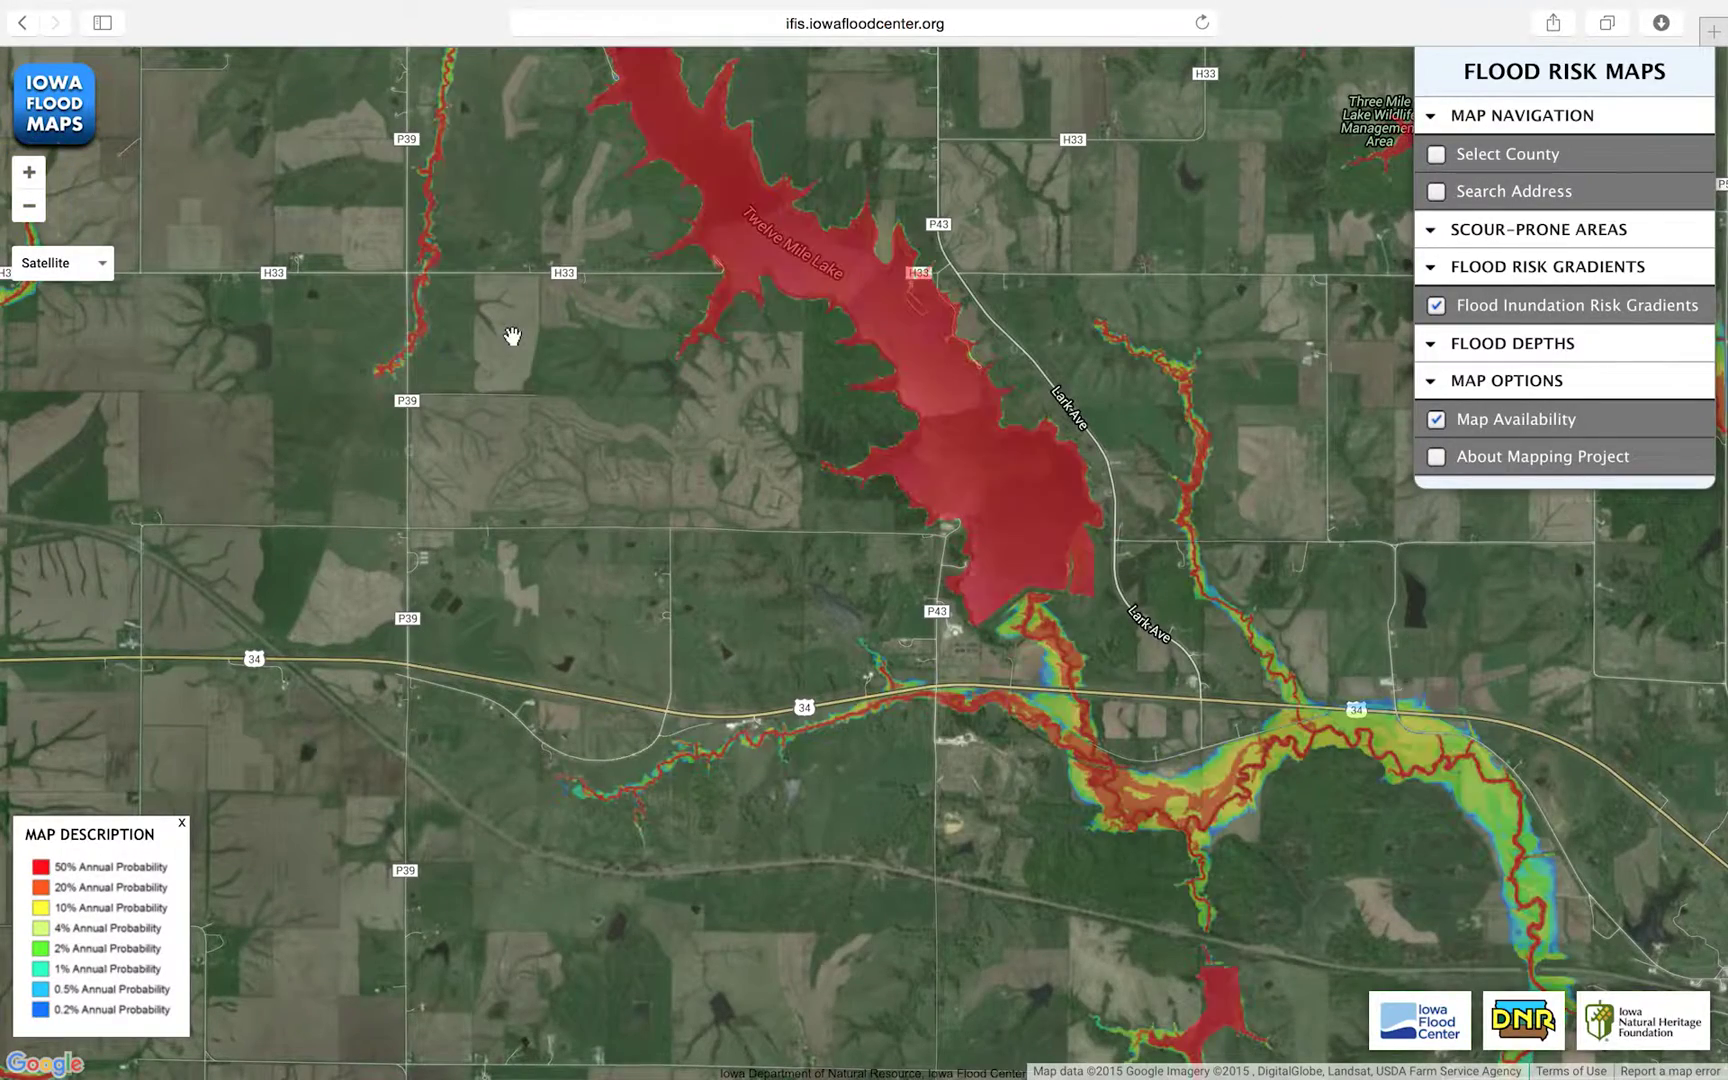
{"action": "left_click_drag", "start_coordinate": [551, 342], "coordinate": [410, 378]}
{"action": "left_click_drag", "start_coordinate": [590, 521], "coordinate": [543, 487]}
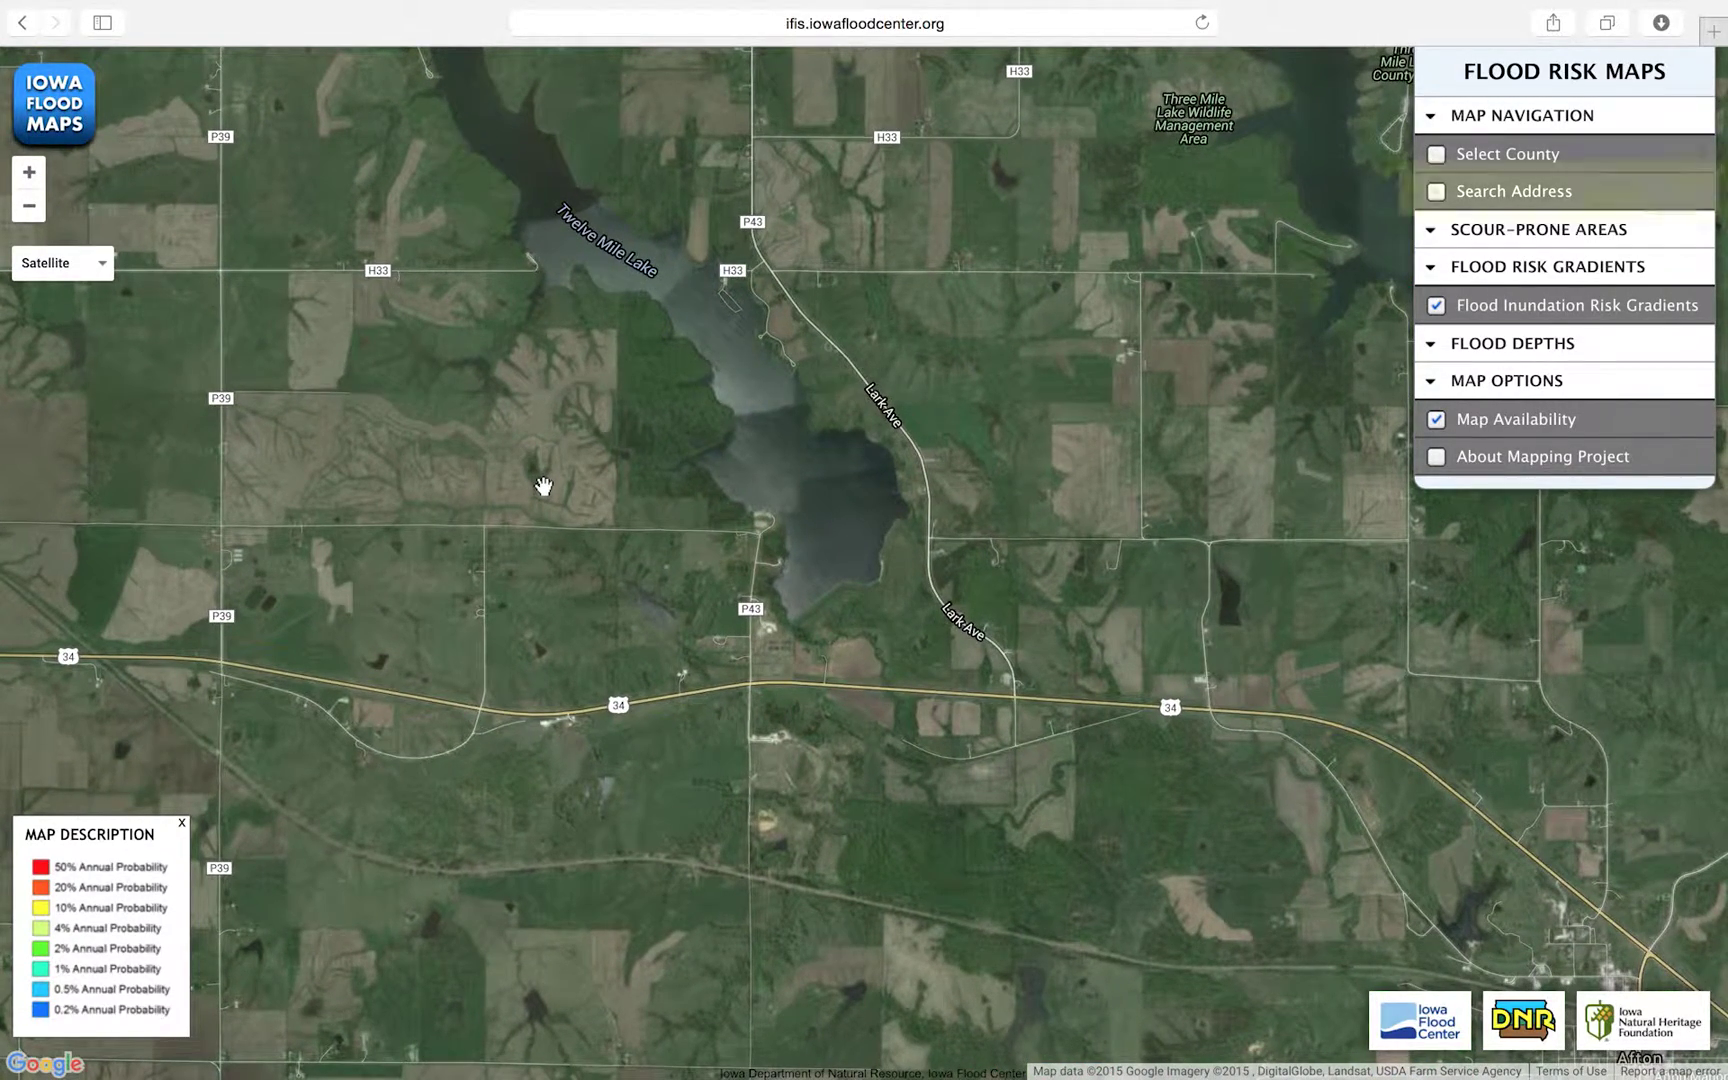
Step: Search the map by address for 'creston, ia' and go to Creston, IA, United States
{"action": "left_click", "coordinate": [1490, 198]}
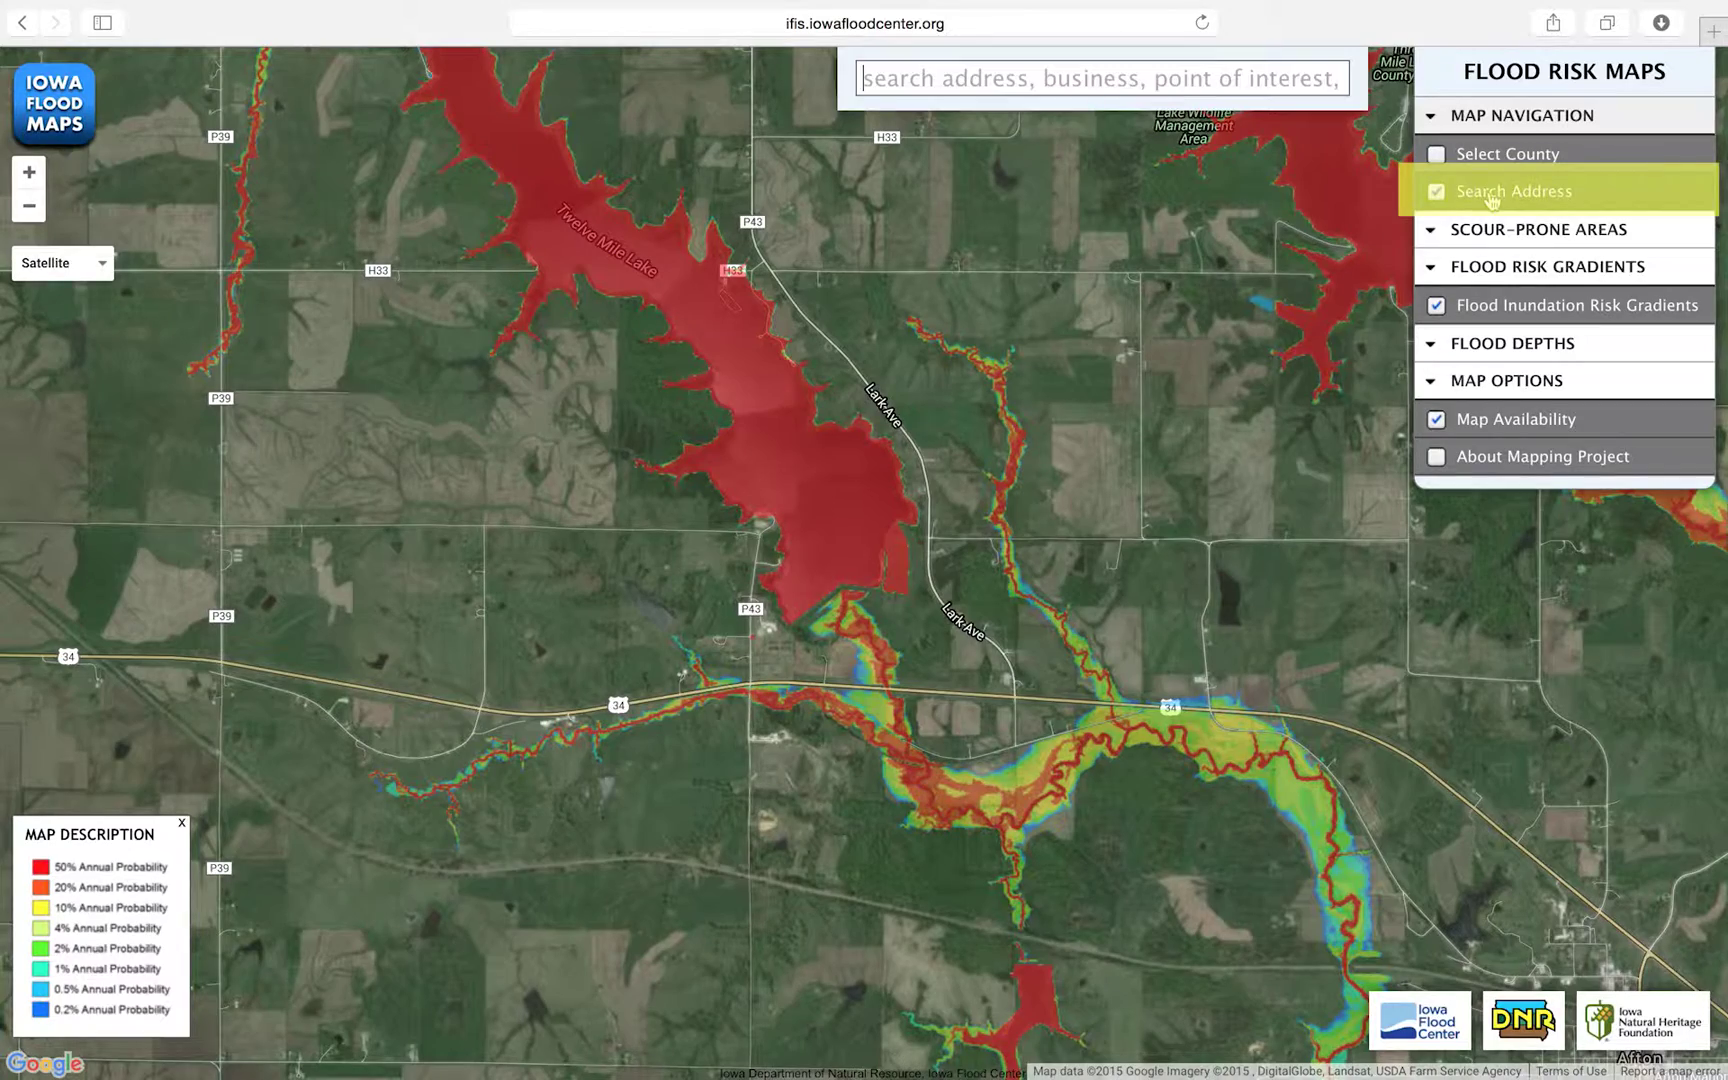
{"action": "type", "text": "creston, ia"}
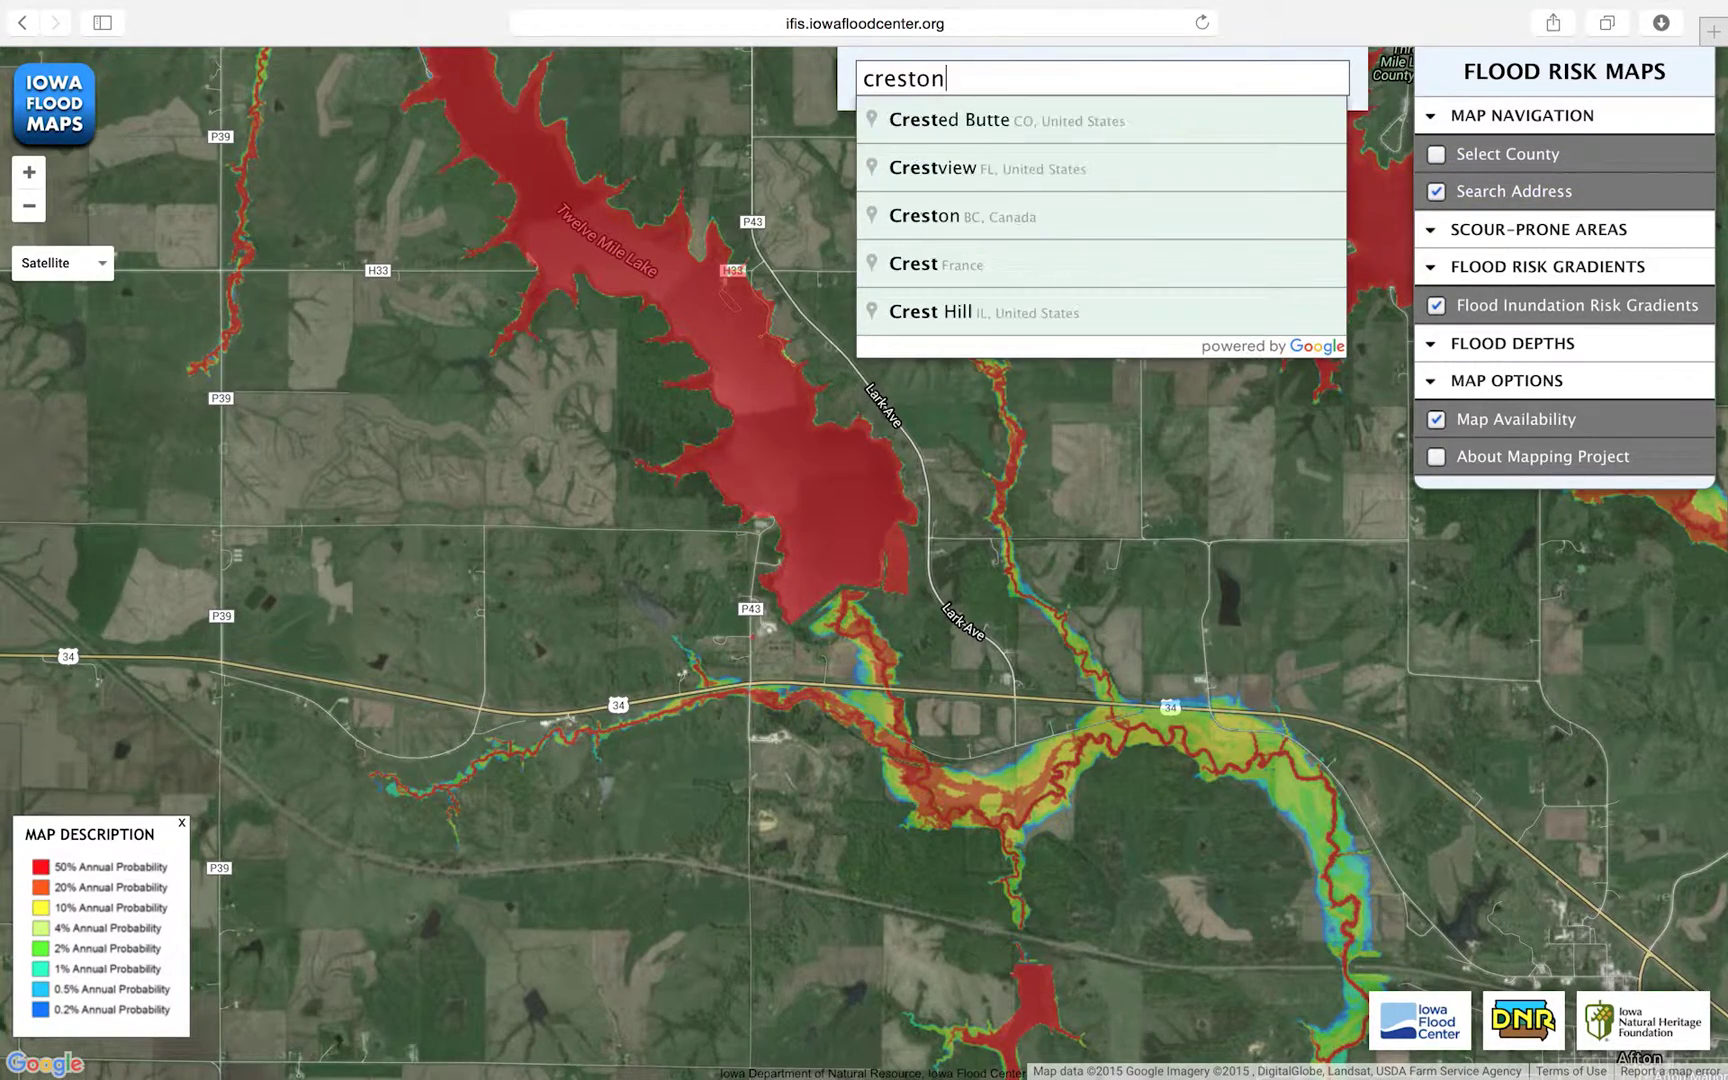
{"action": "left_click", "coordinate": [1158, 124]}
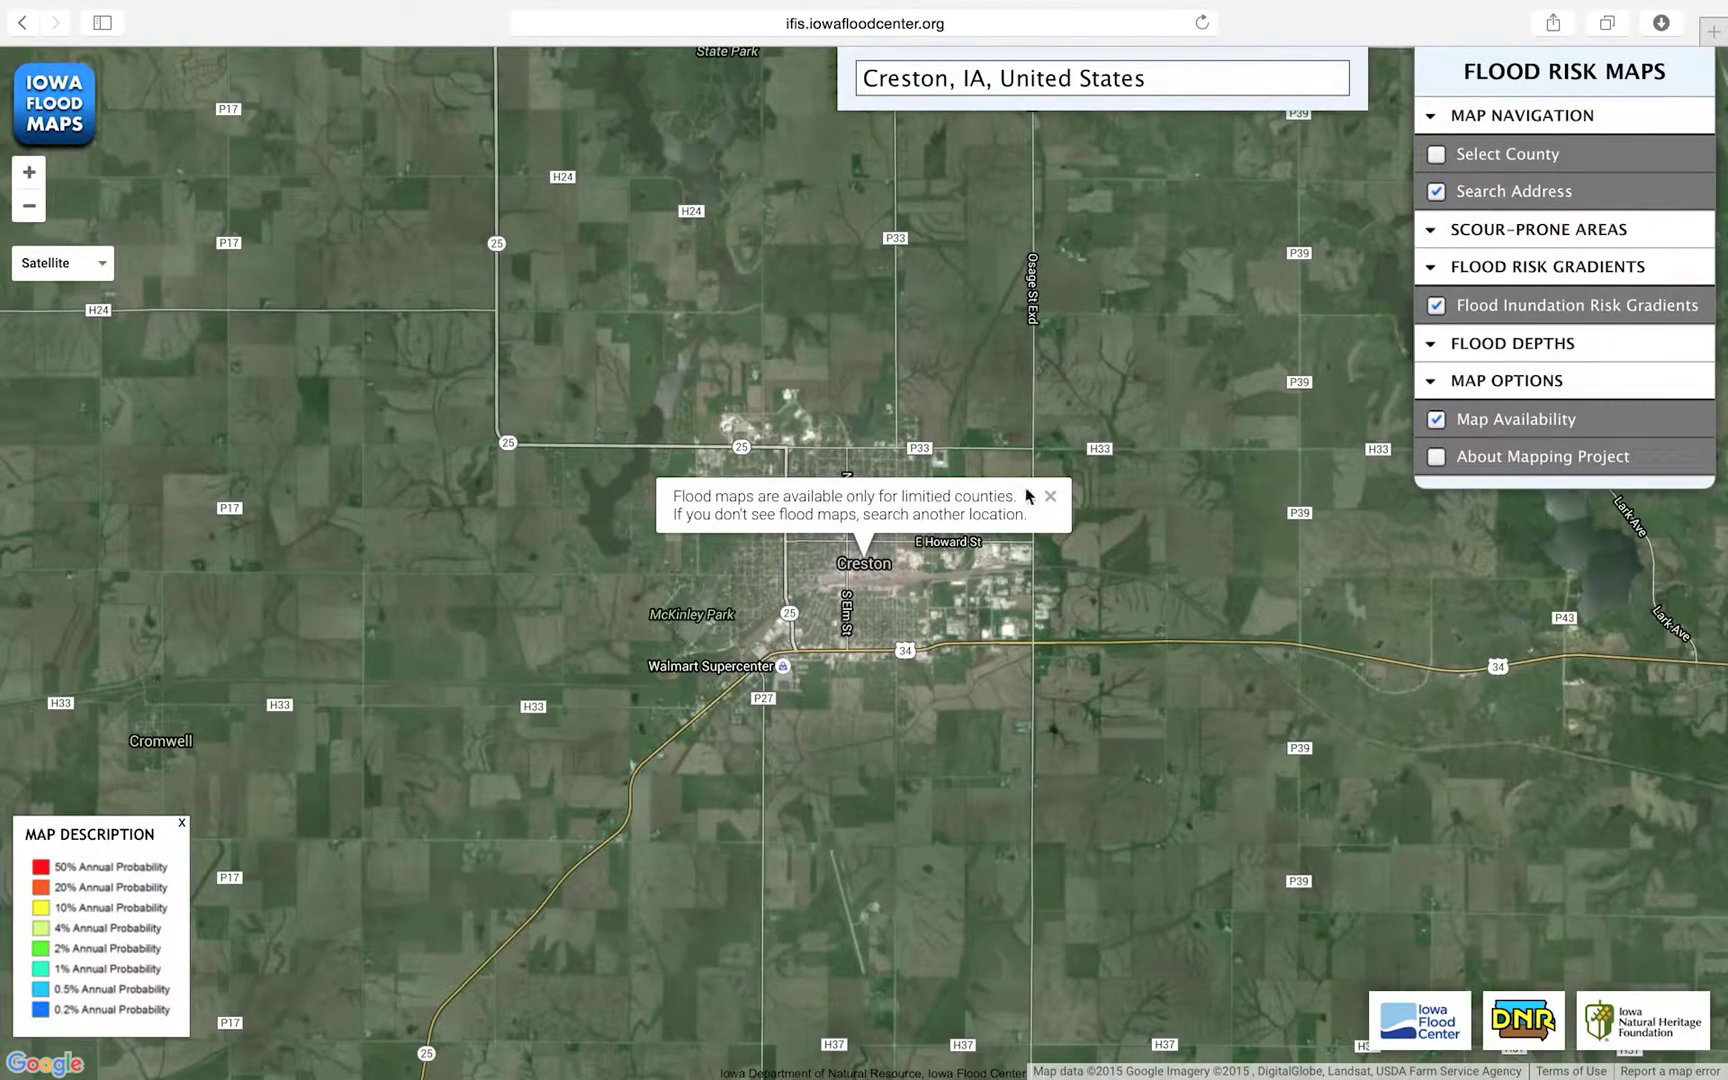
{"action": "left_click", "coordinate": [1052, 497]}
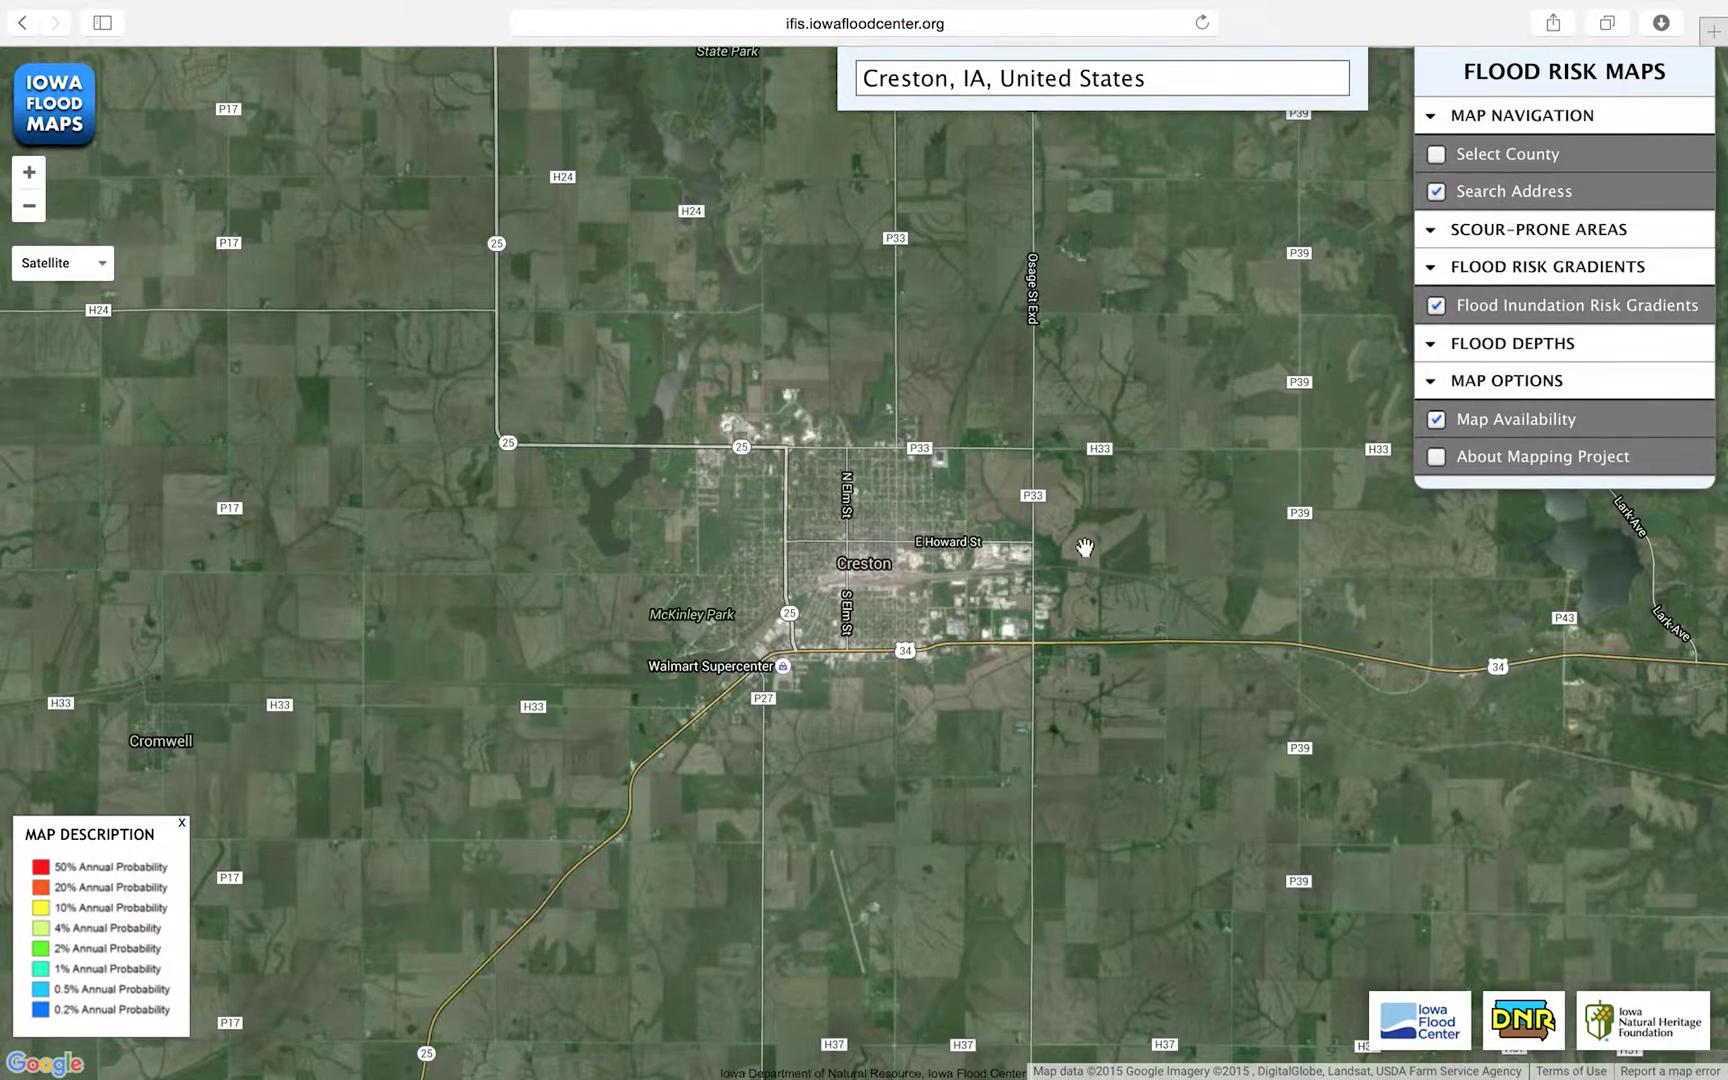
Step: Zoom and pan to frame Summit Lake and the town's flood zones
{"action": "scroll", "coordinate": [1085, 547], "scroll_direction": "up", "scroll_amount": 3}
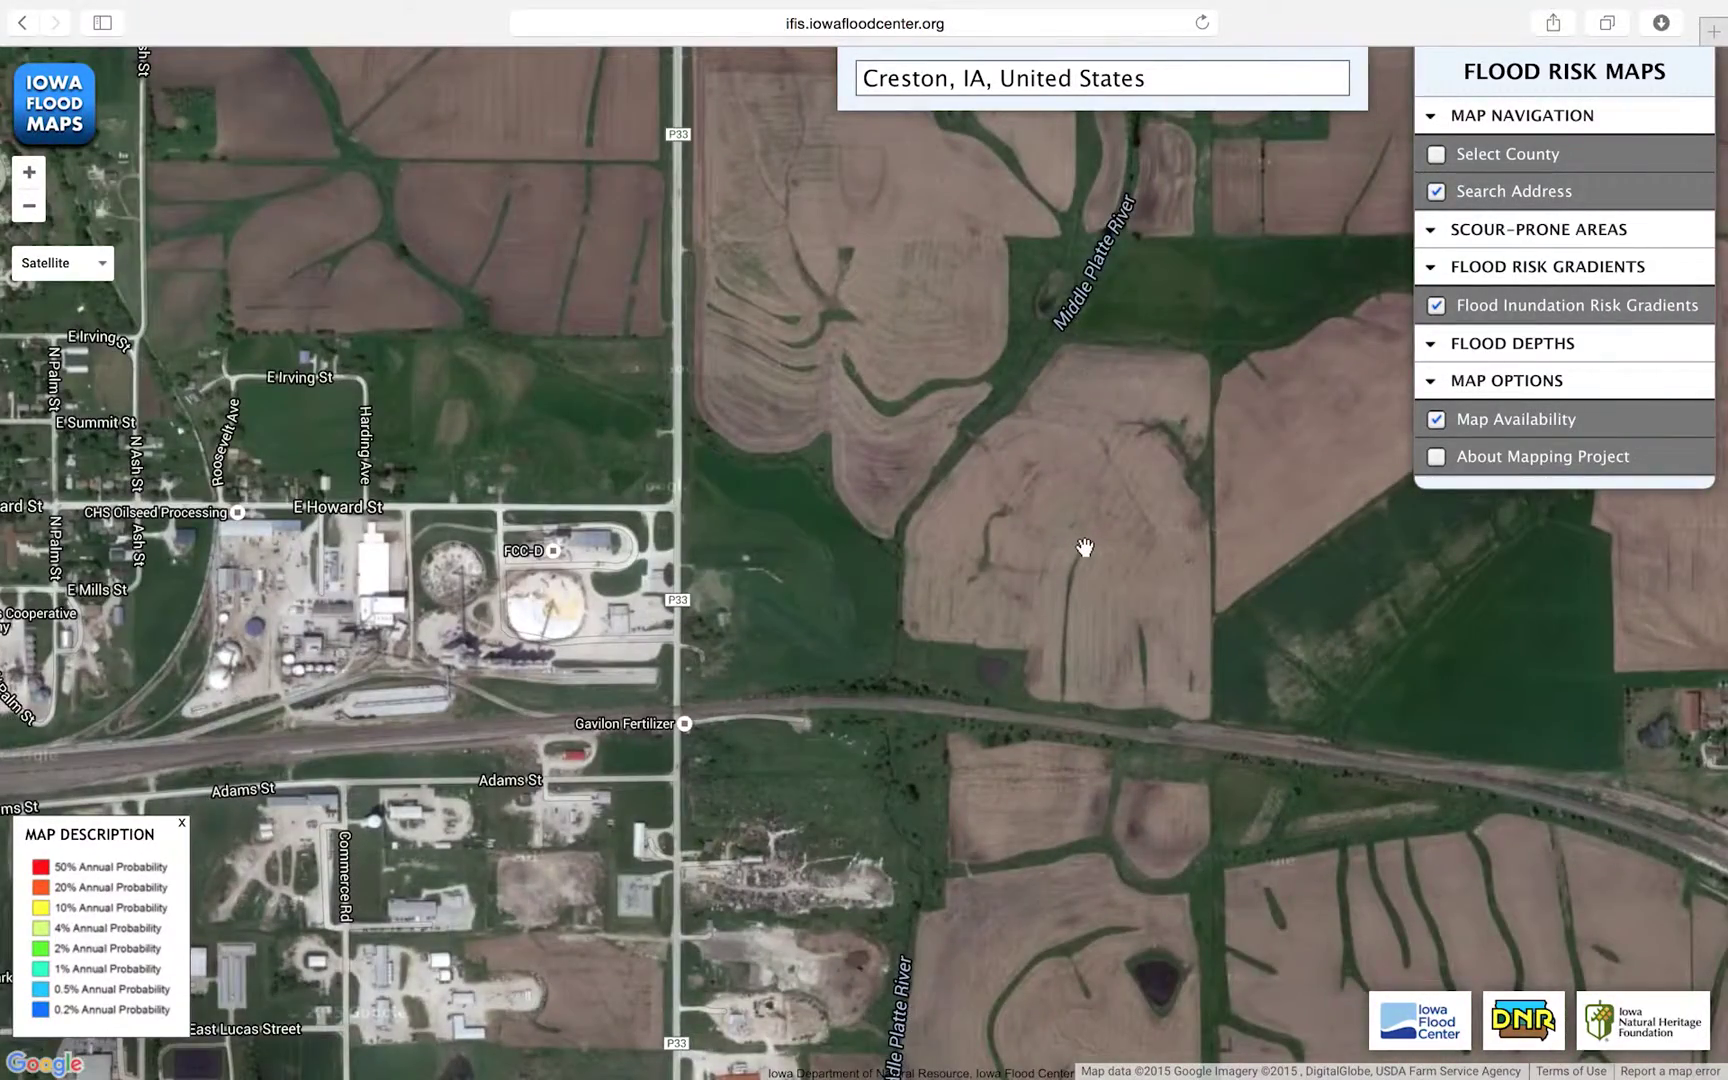
{"action": "scroll", "coordinate": [1084, 545], "scroll_direction": "down", "scroll_amount": 2}
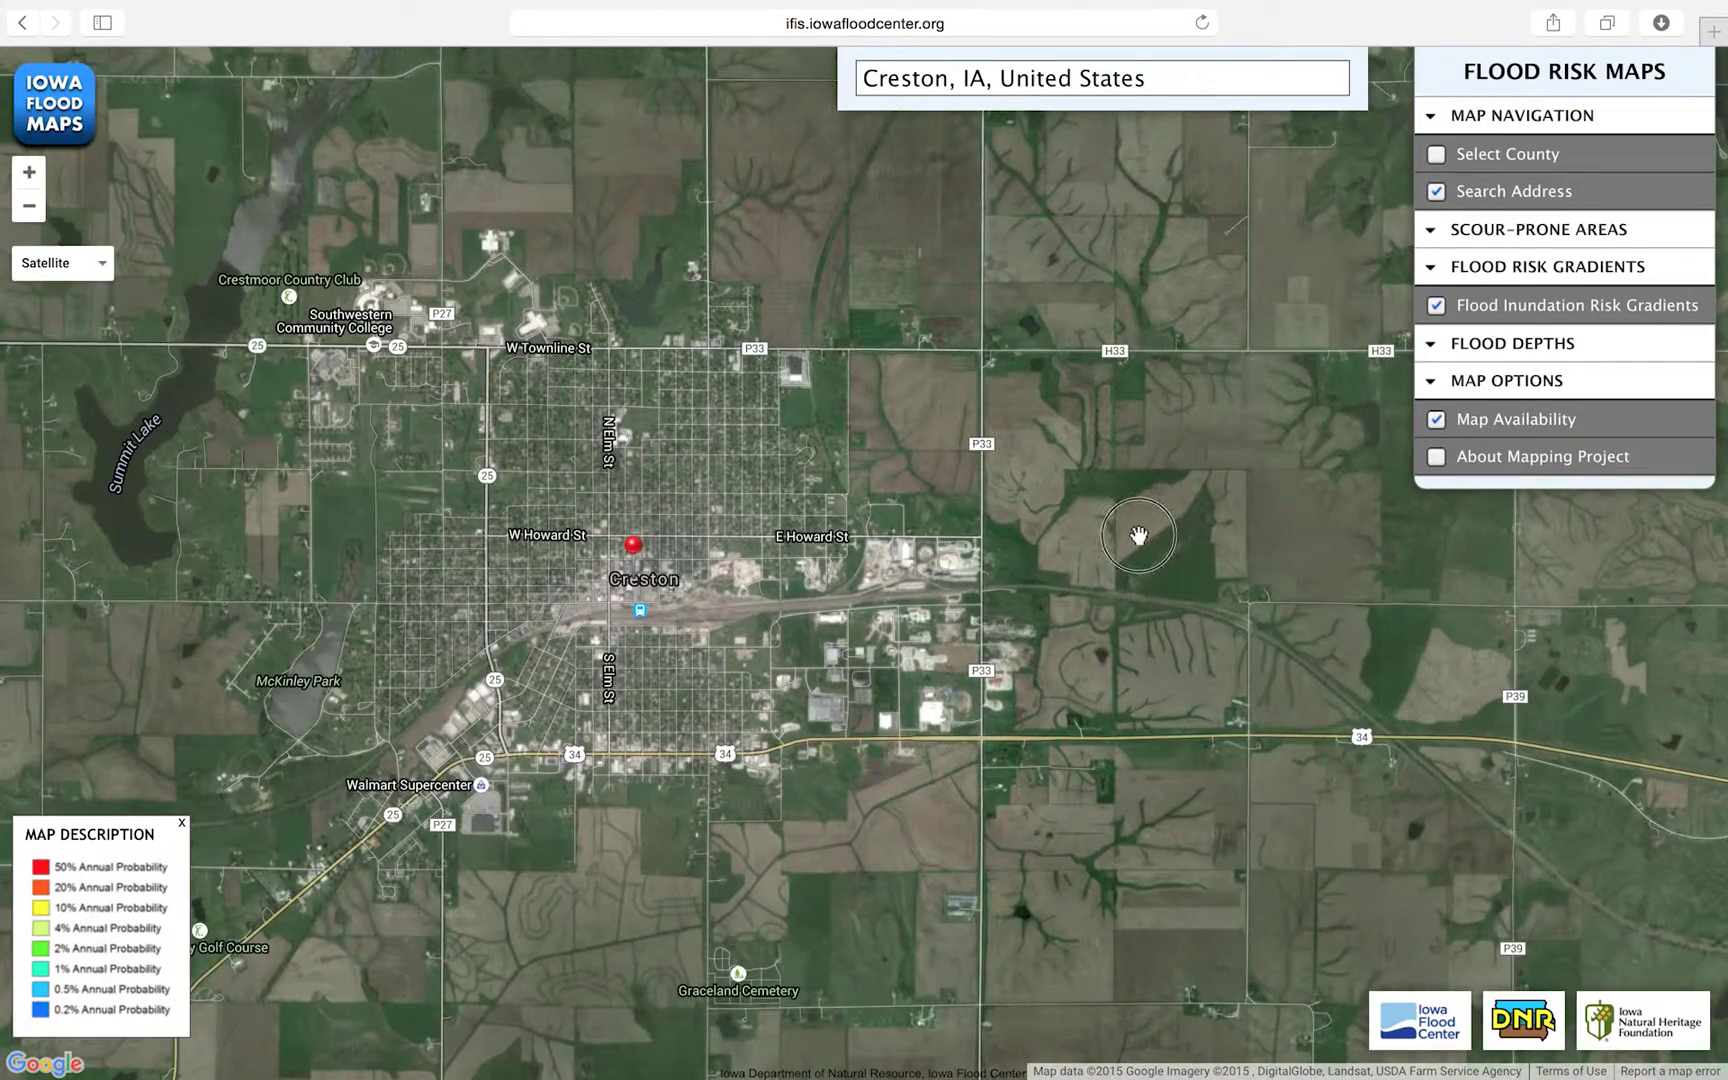
{"action": "left_click_drag", "start_coordinate": [1138, 535], "coordinate": [945, 498]}
{"action": "left_click_drag", "start_coordinate": [266, 400], "coordinate": [608, 548]}
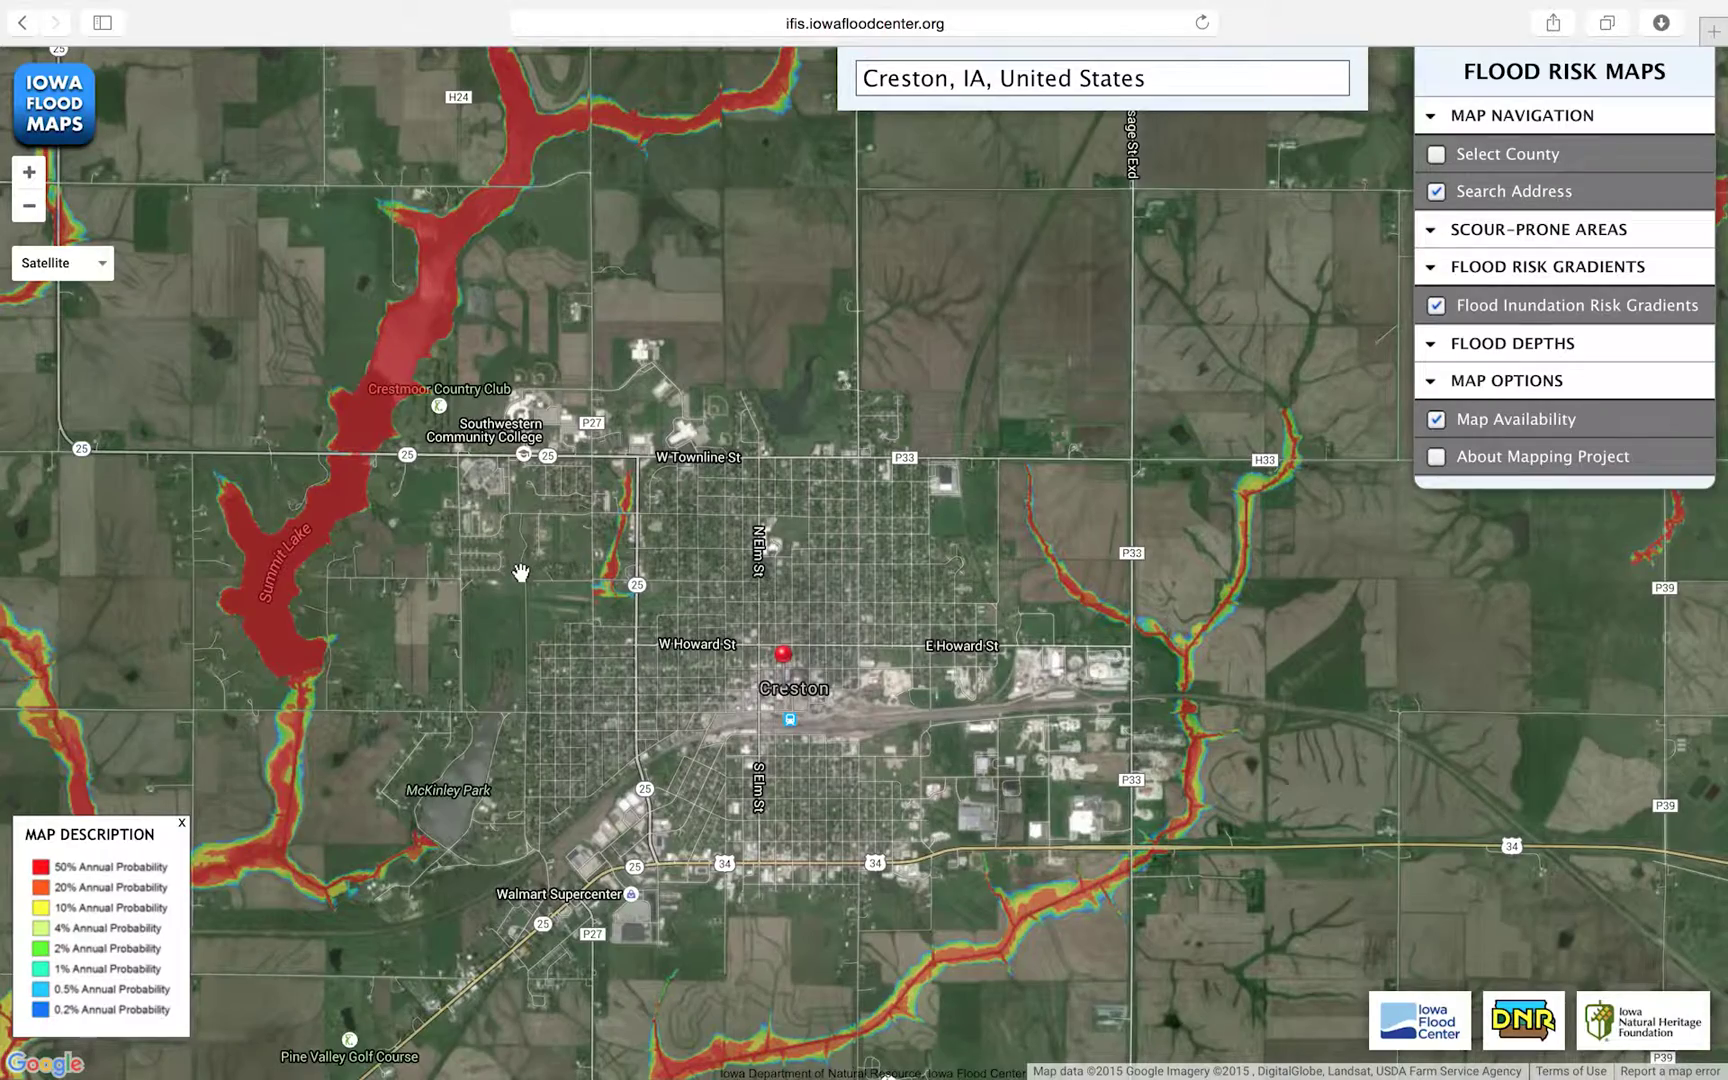
{"action": "left_click_drag", "start_coordinate": [520, 572], "coordinate": [674, 492]}
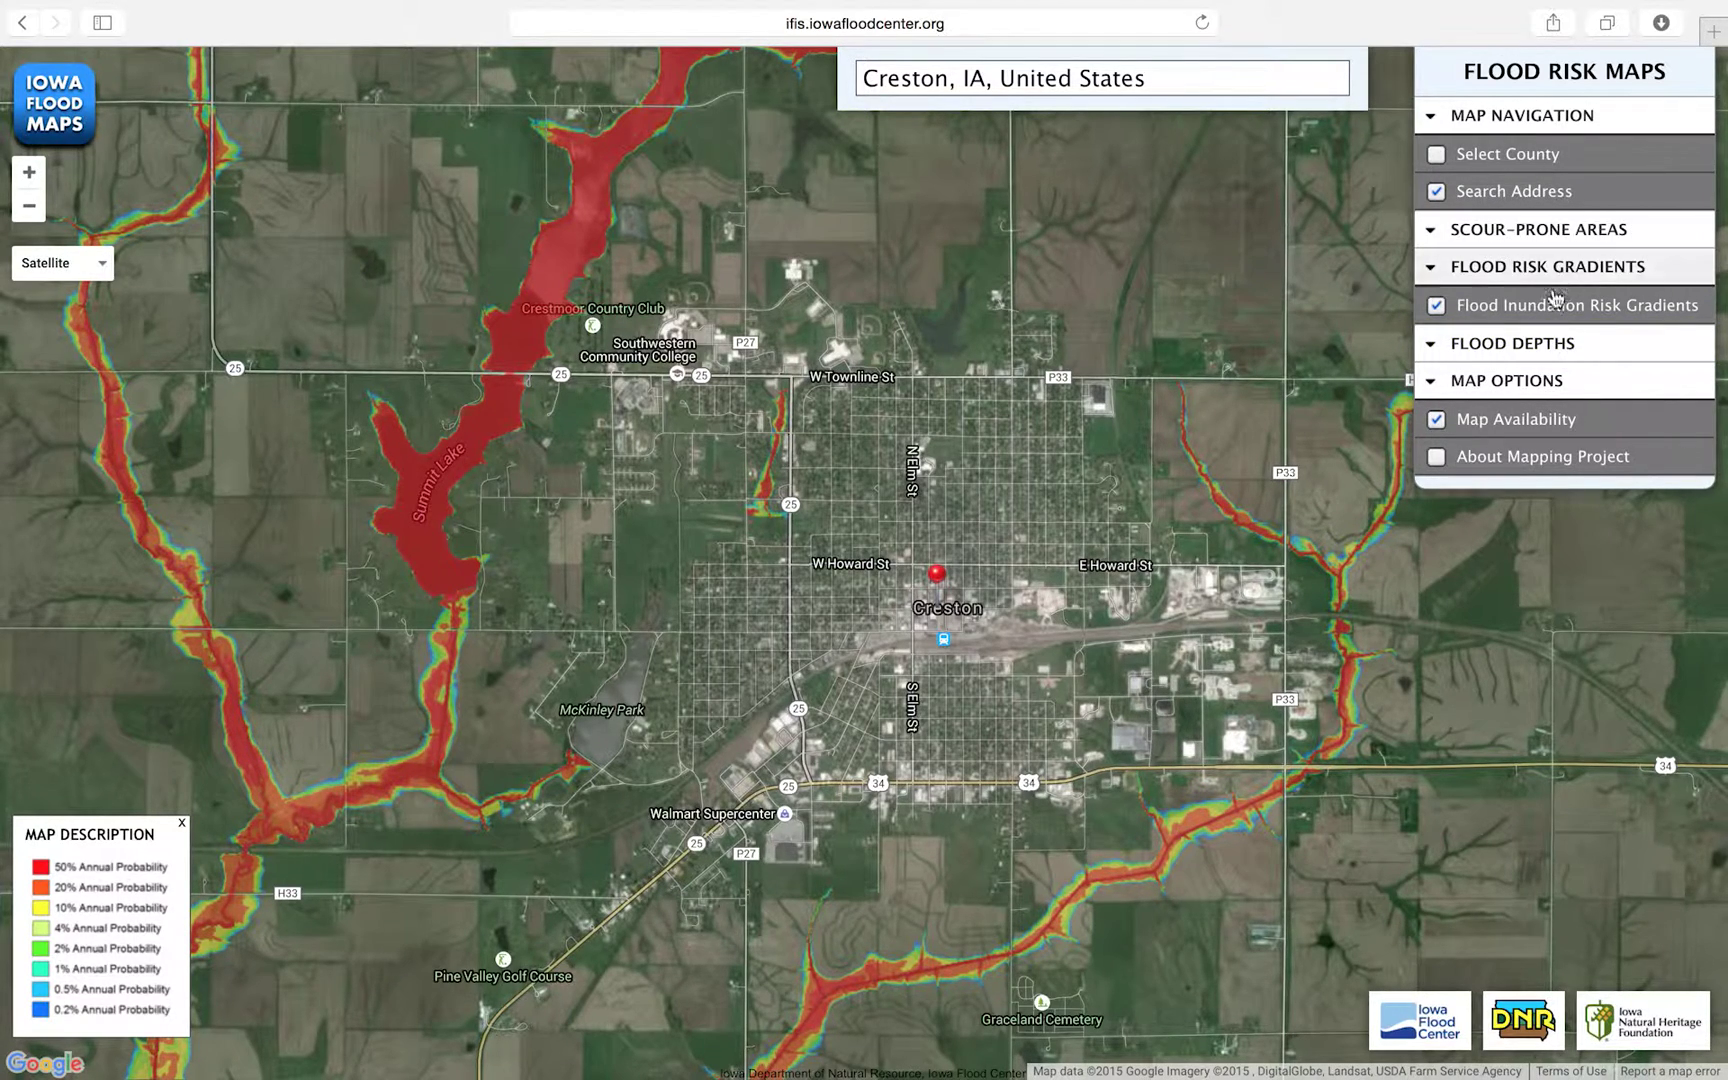
{"action": "left_click", "coordinate": [1519, 343]}
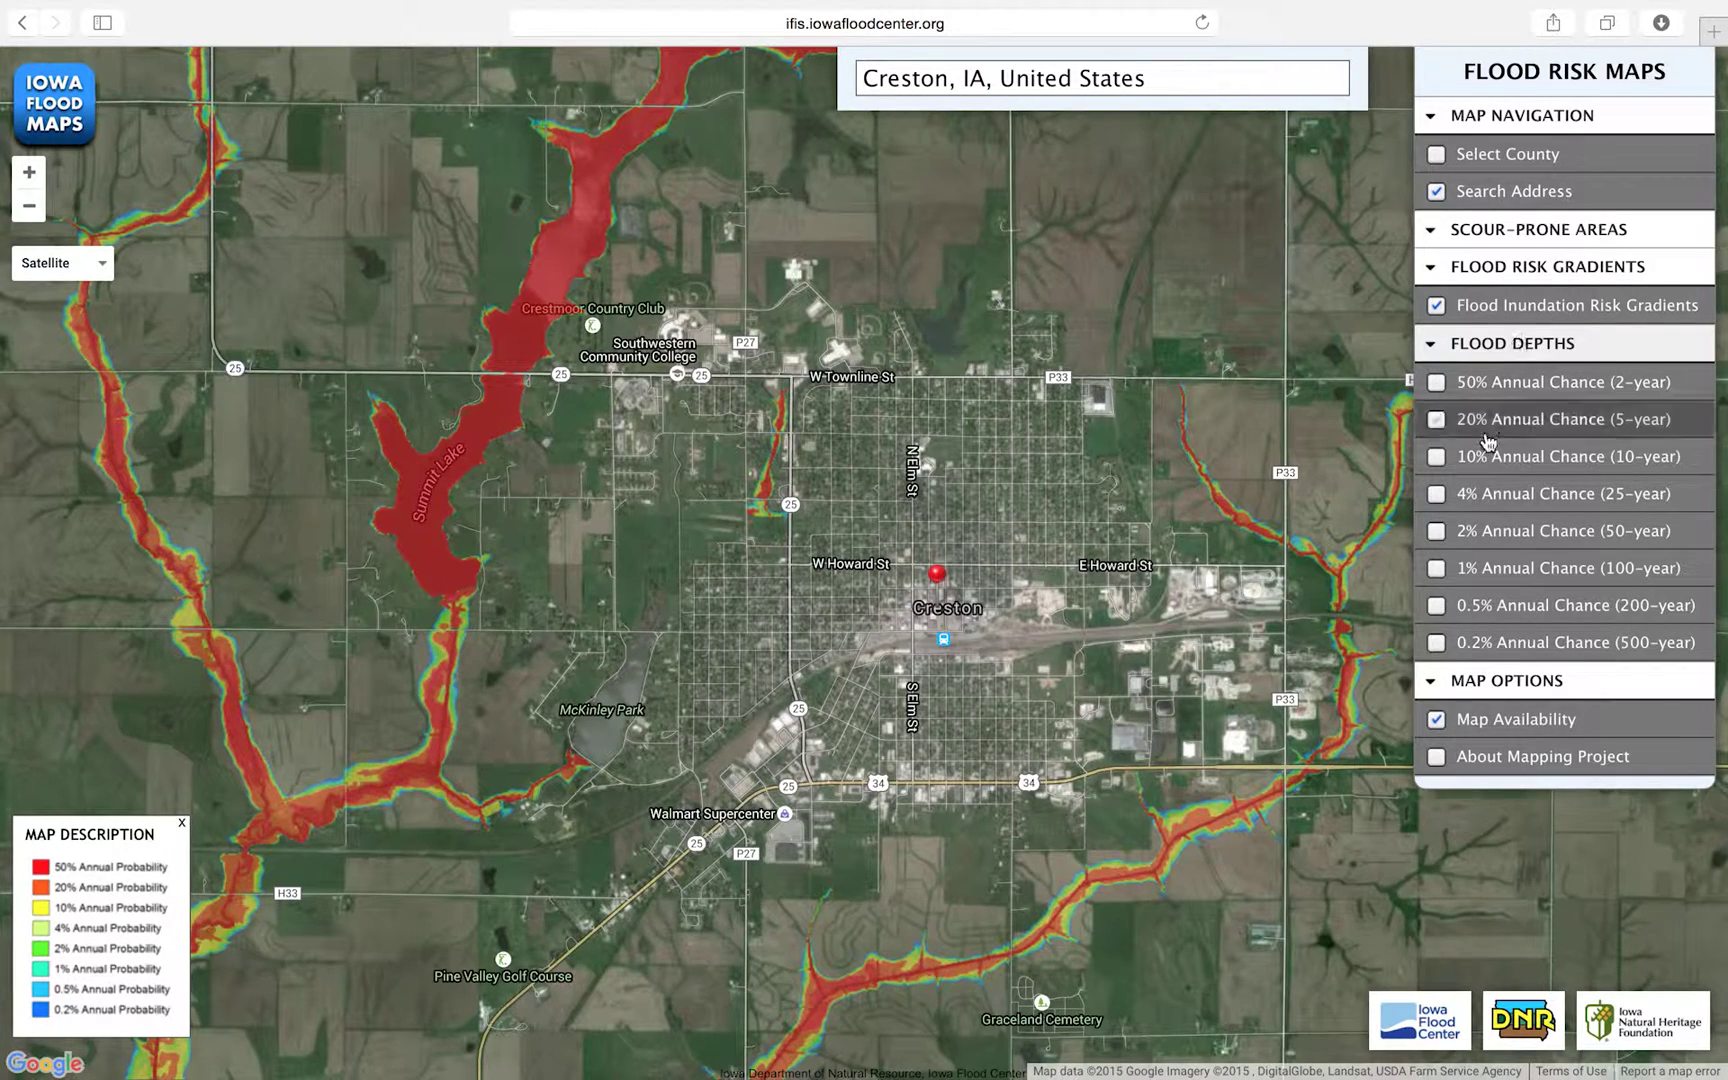
Step: Show the 500-year, 100-year, 0.5% and 2% annual chance flood depth layers in turn
{"action": "left_click", "coordinate": [1437, 643]}
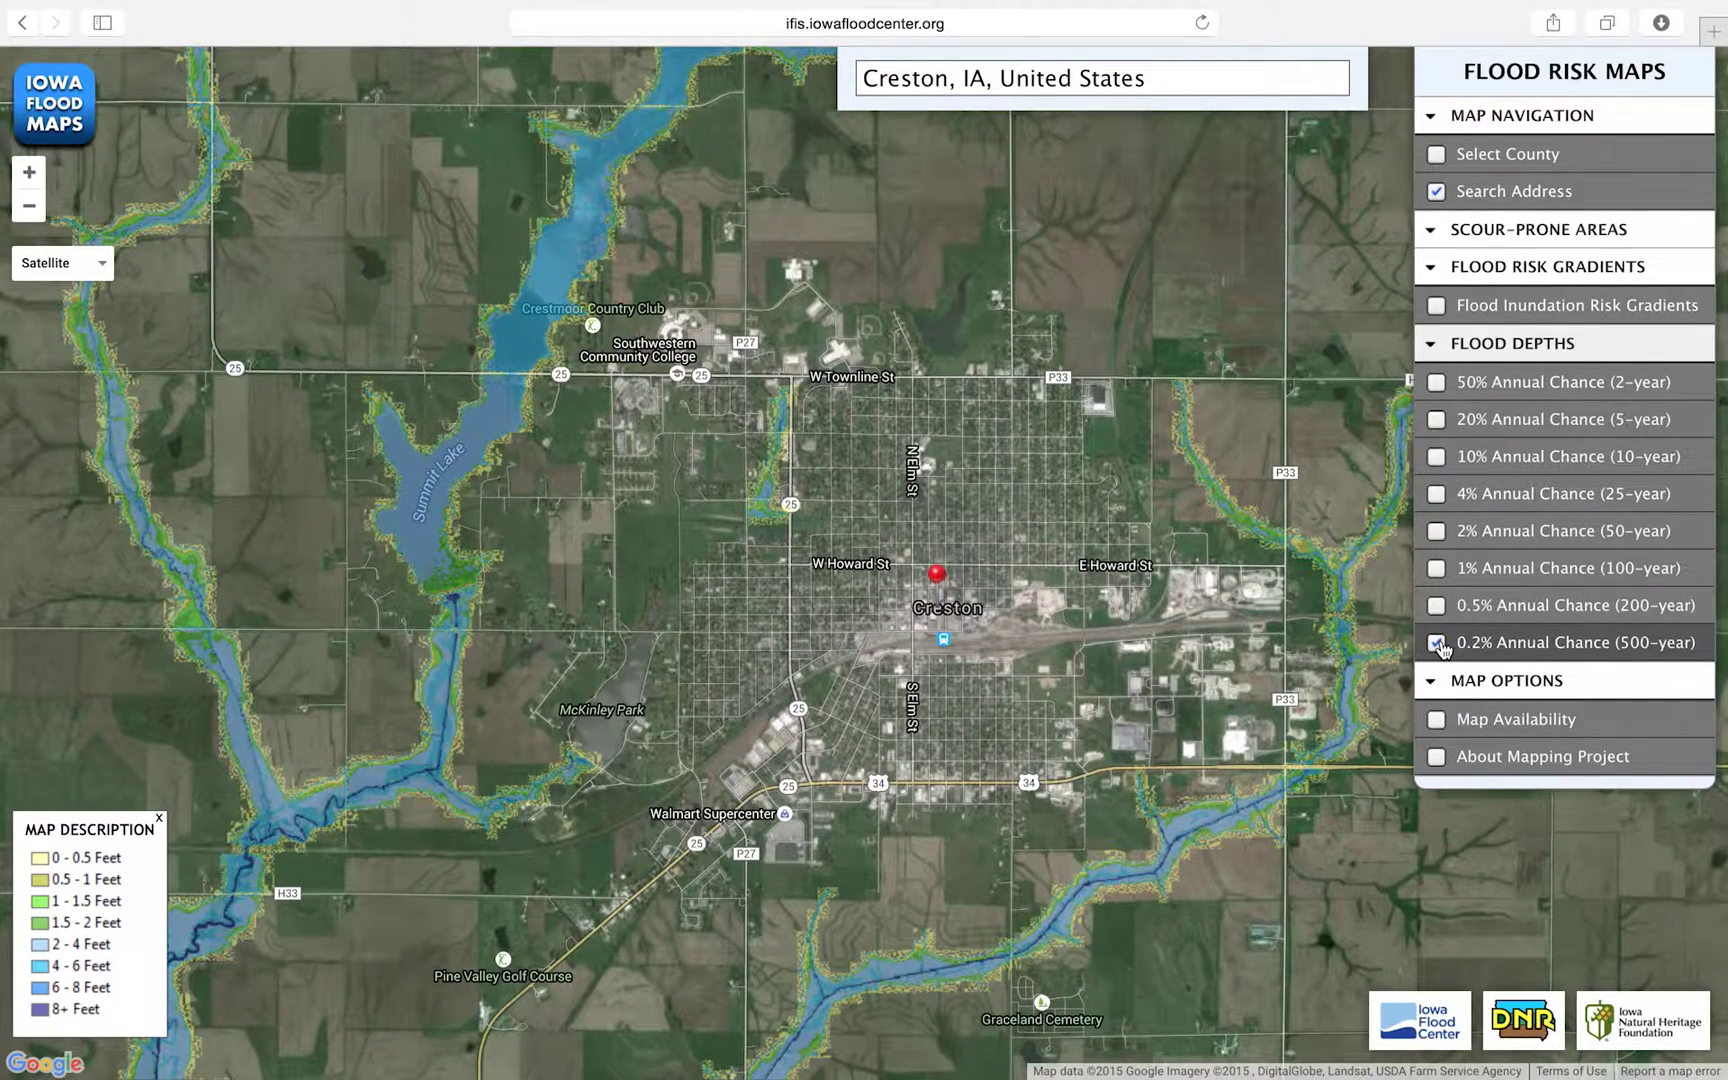
{"action": "left_click", "coordinate": [1436, 570]}
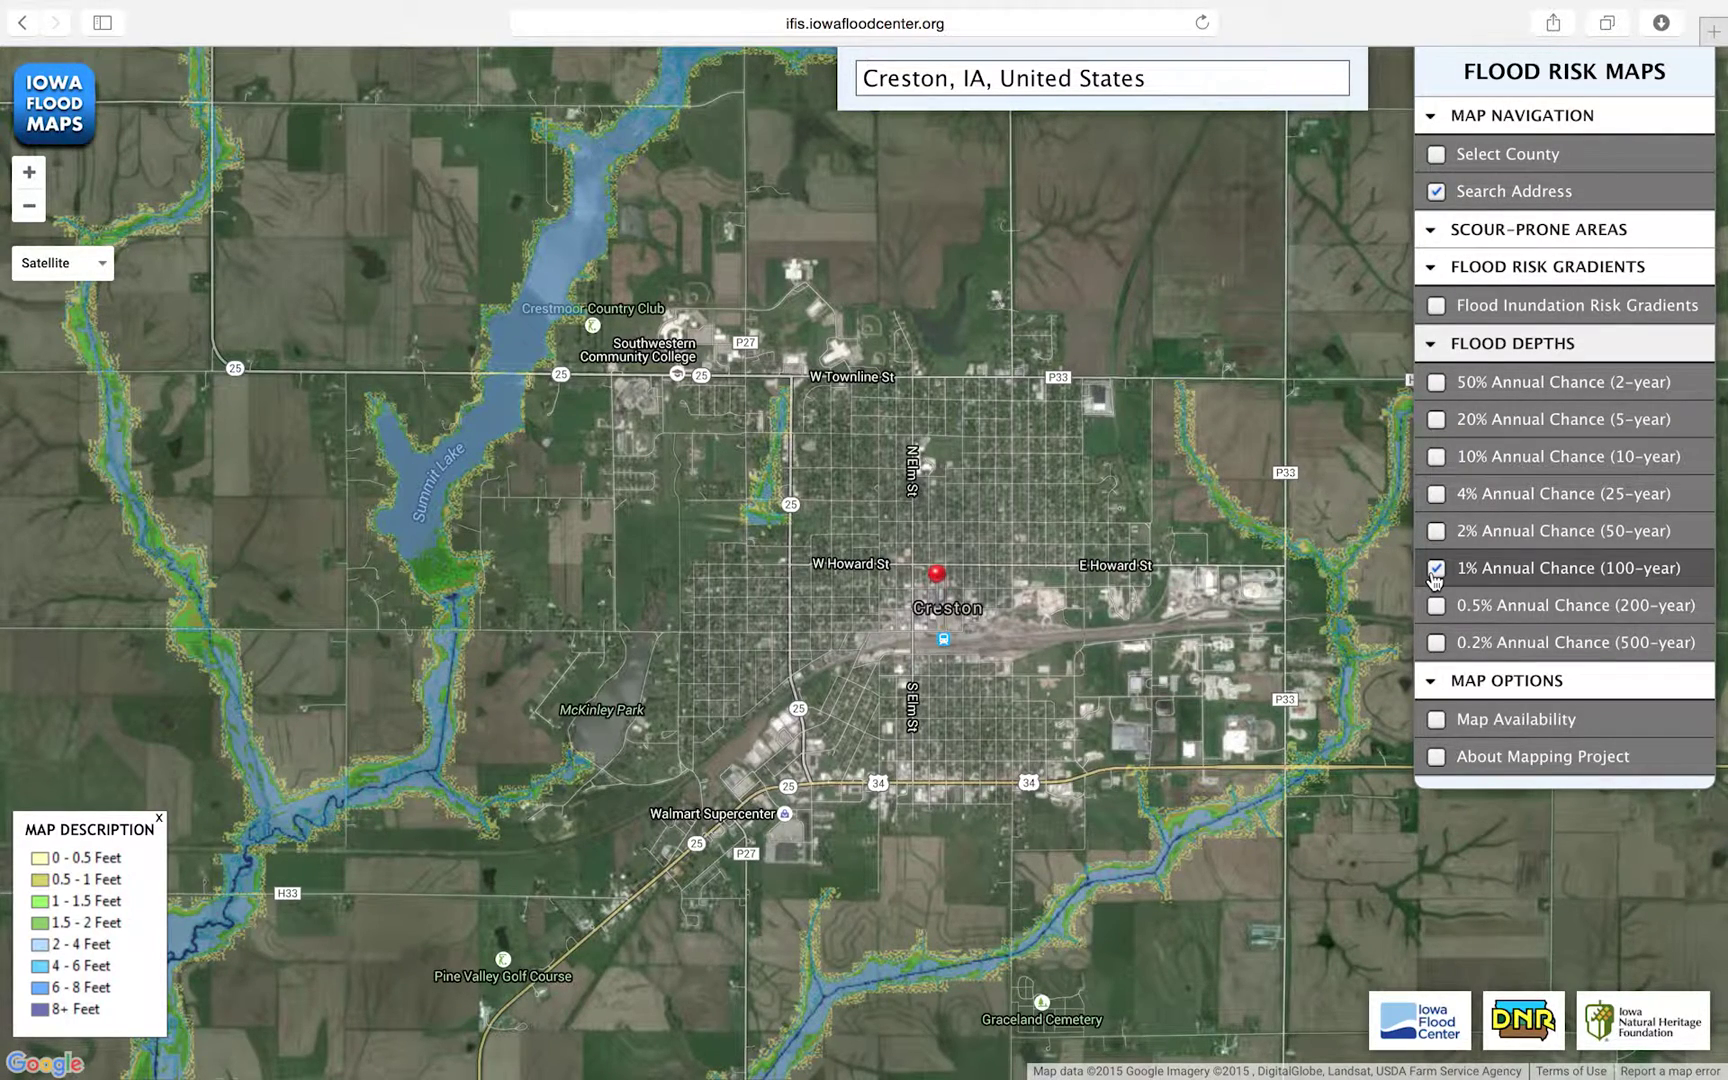
{"action": "left_click", "coordinate": [1438, 607]}
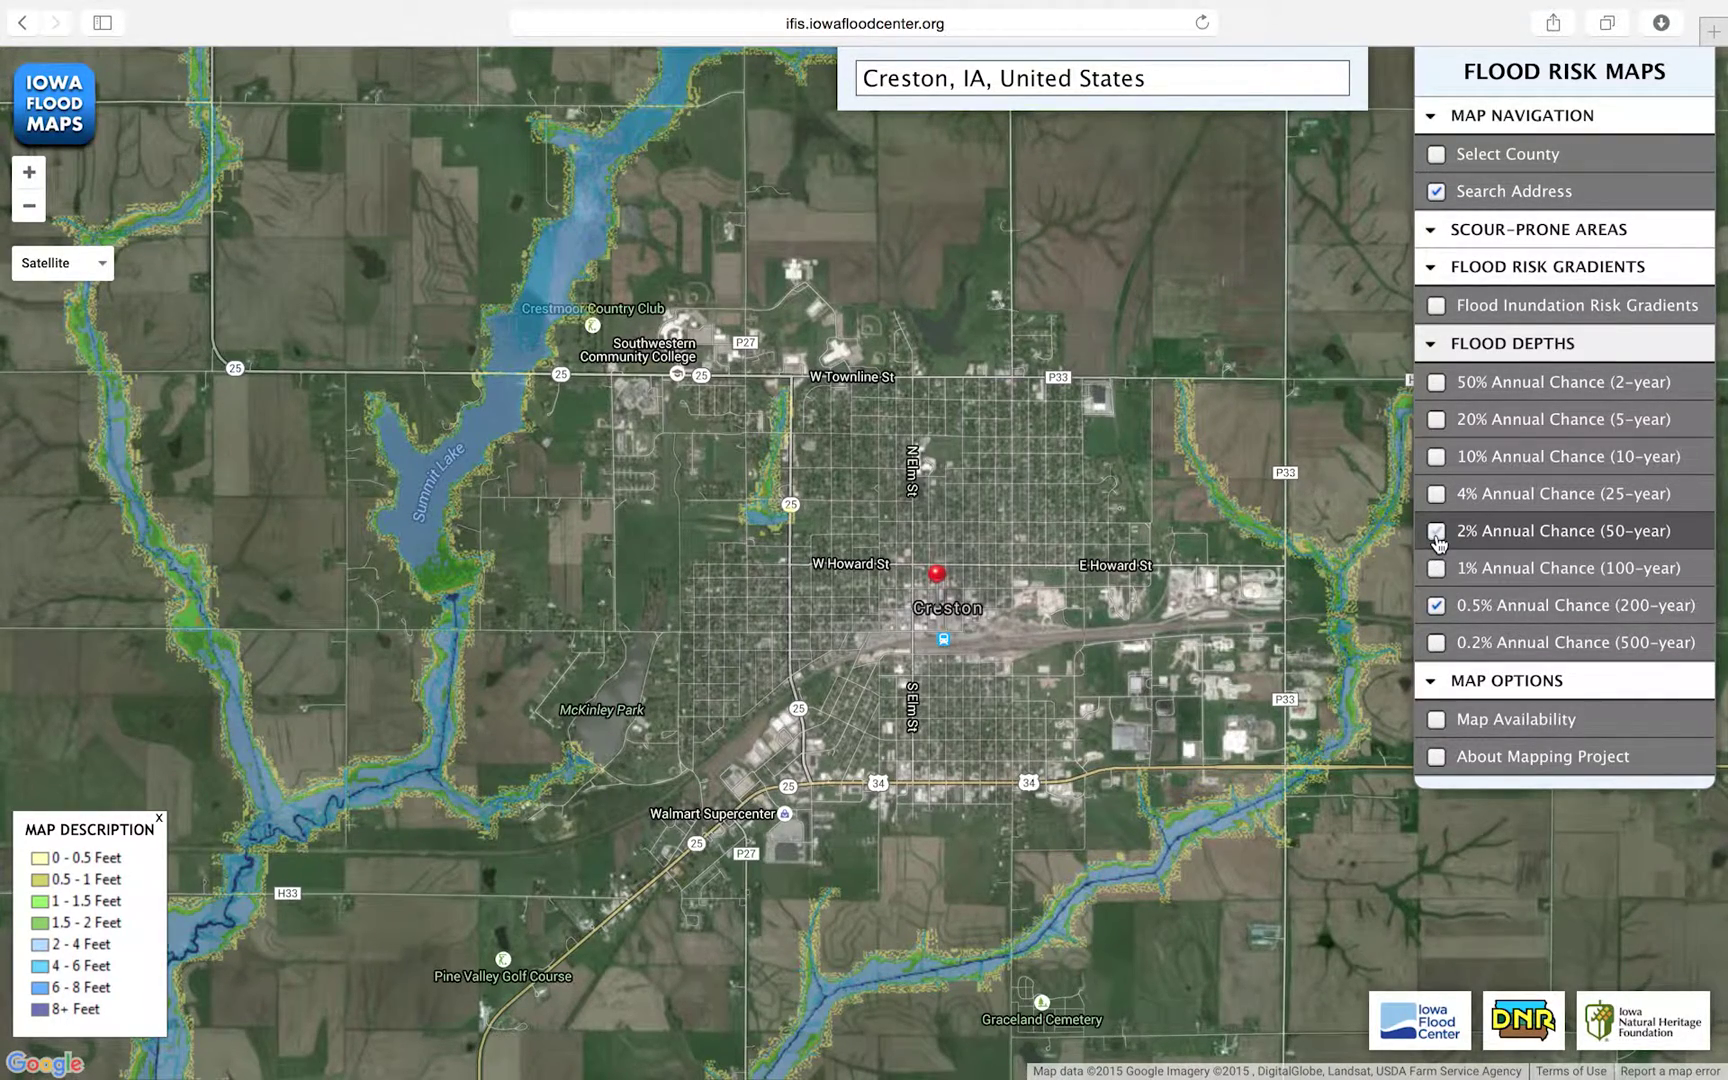
{"action": "left_click", "coordinate": [1437, 535]}
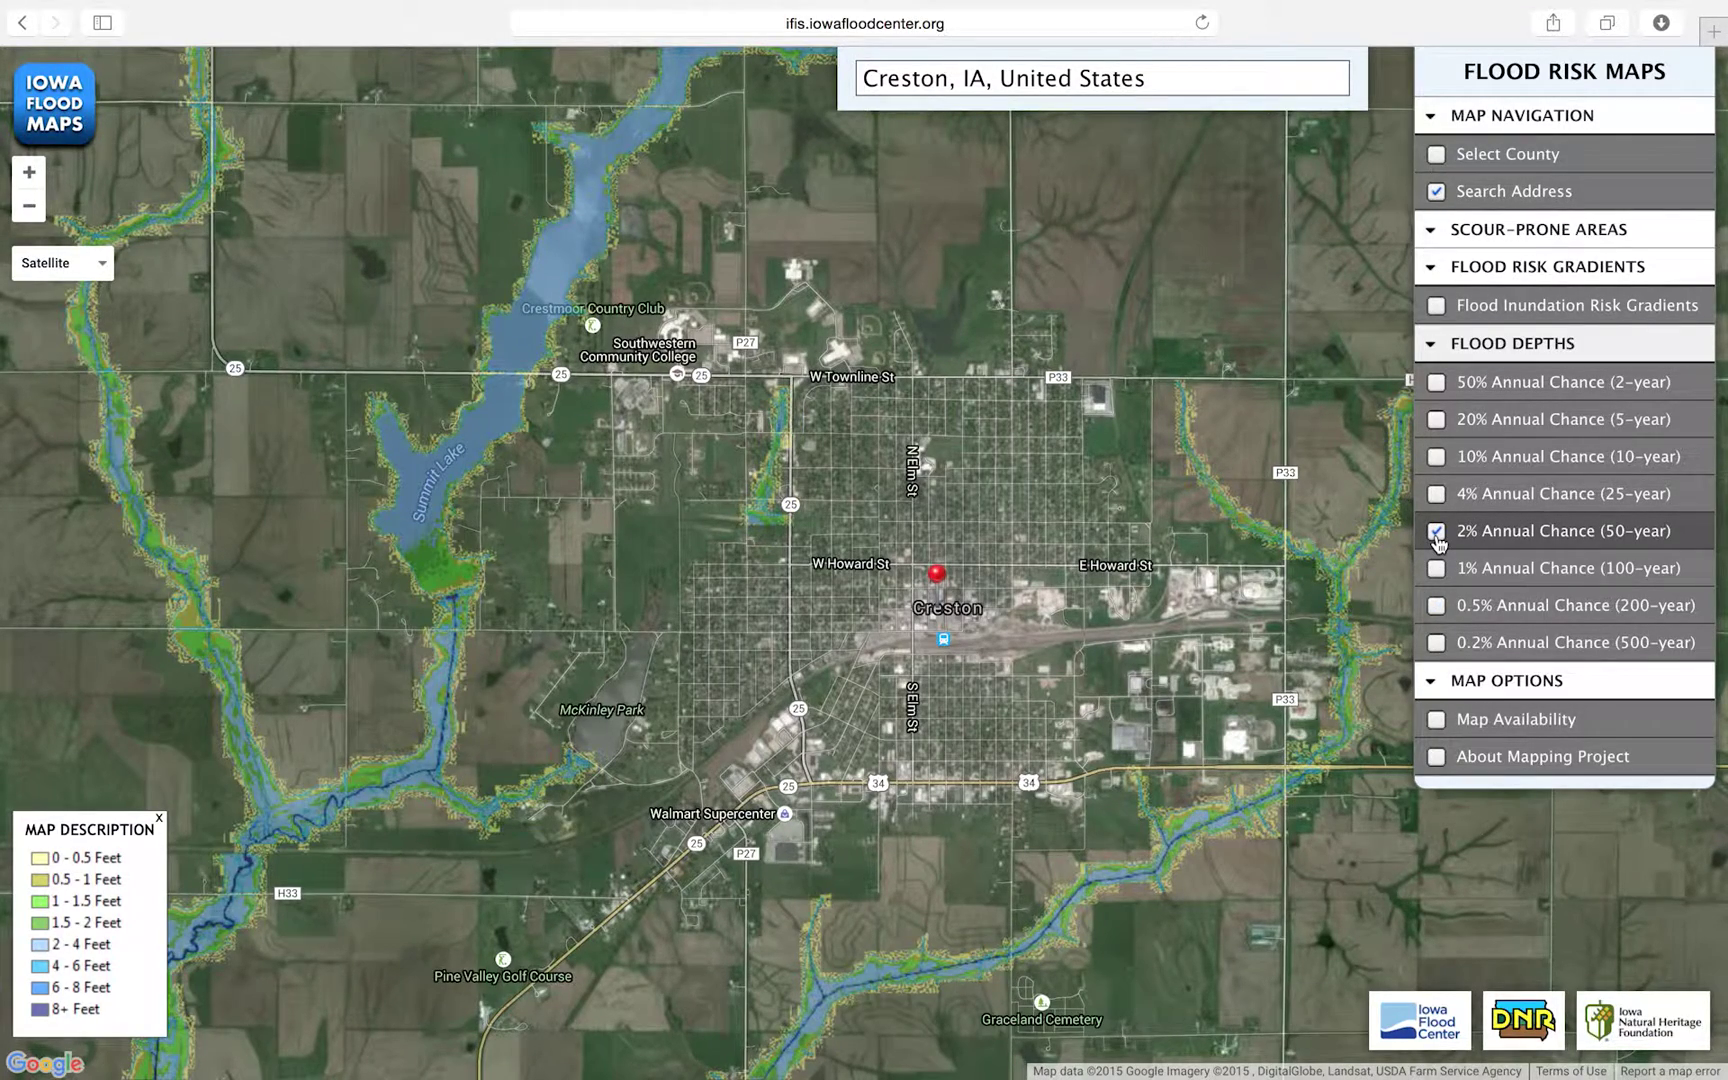
Step: Step through the 4%, 10%, 20% and 50% flood depths, then return to Flood Inundation Risk Gradients
{"action": "left_click", "coordinate": [1437, 496]}
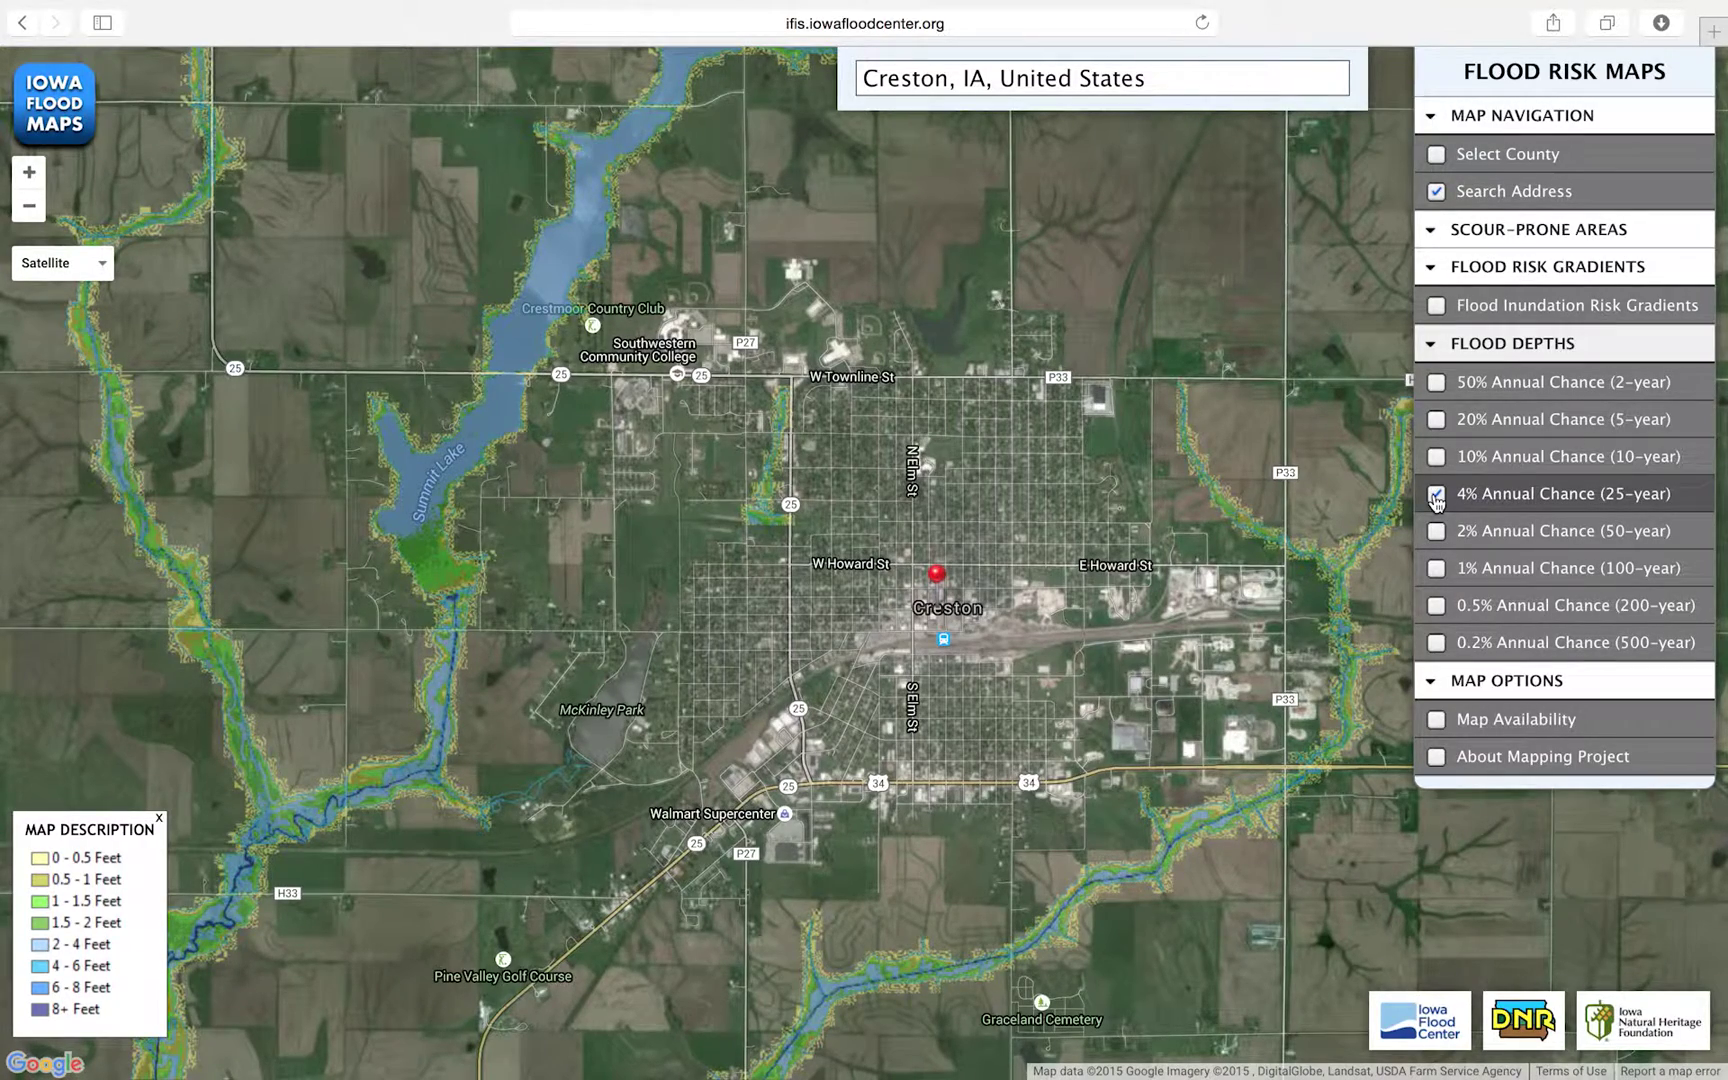
{"action": "left_click", "coordinate": [1437, 458]}
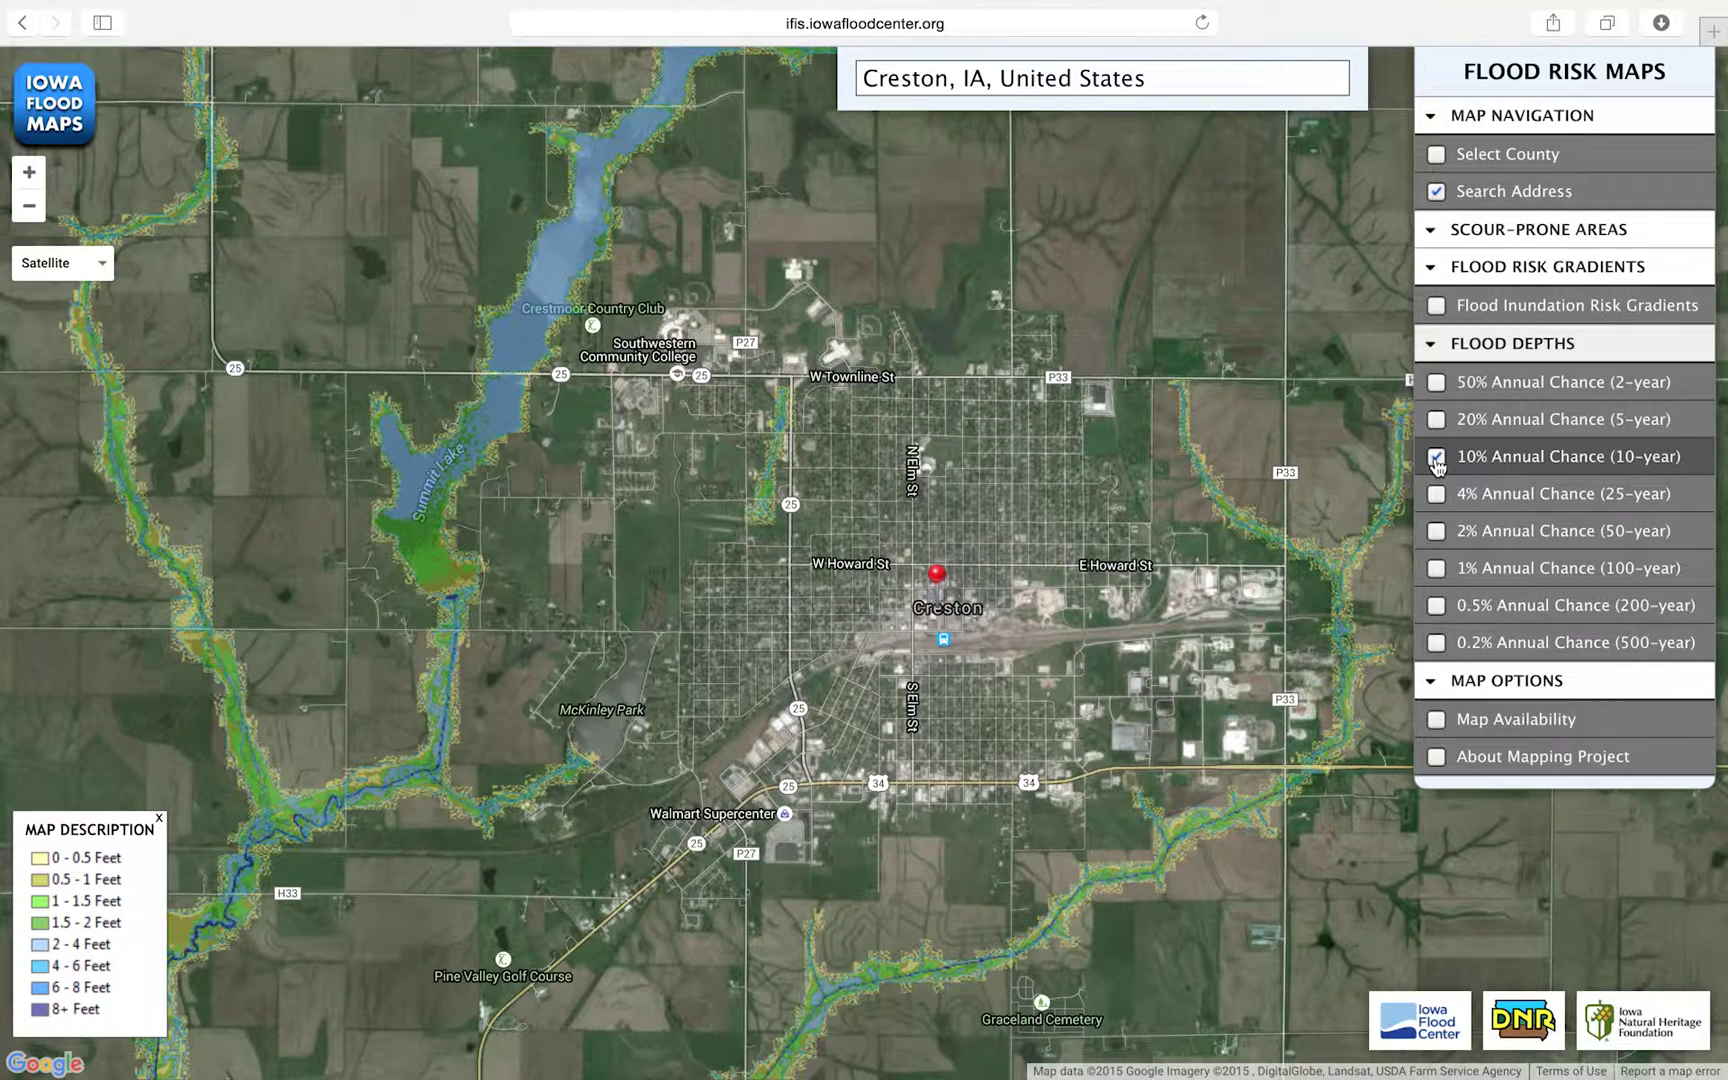
{"action": "left_click", "coordinate": [1436, 420]}
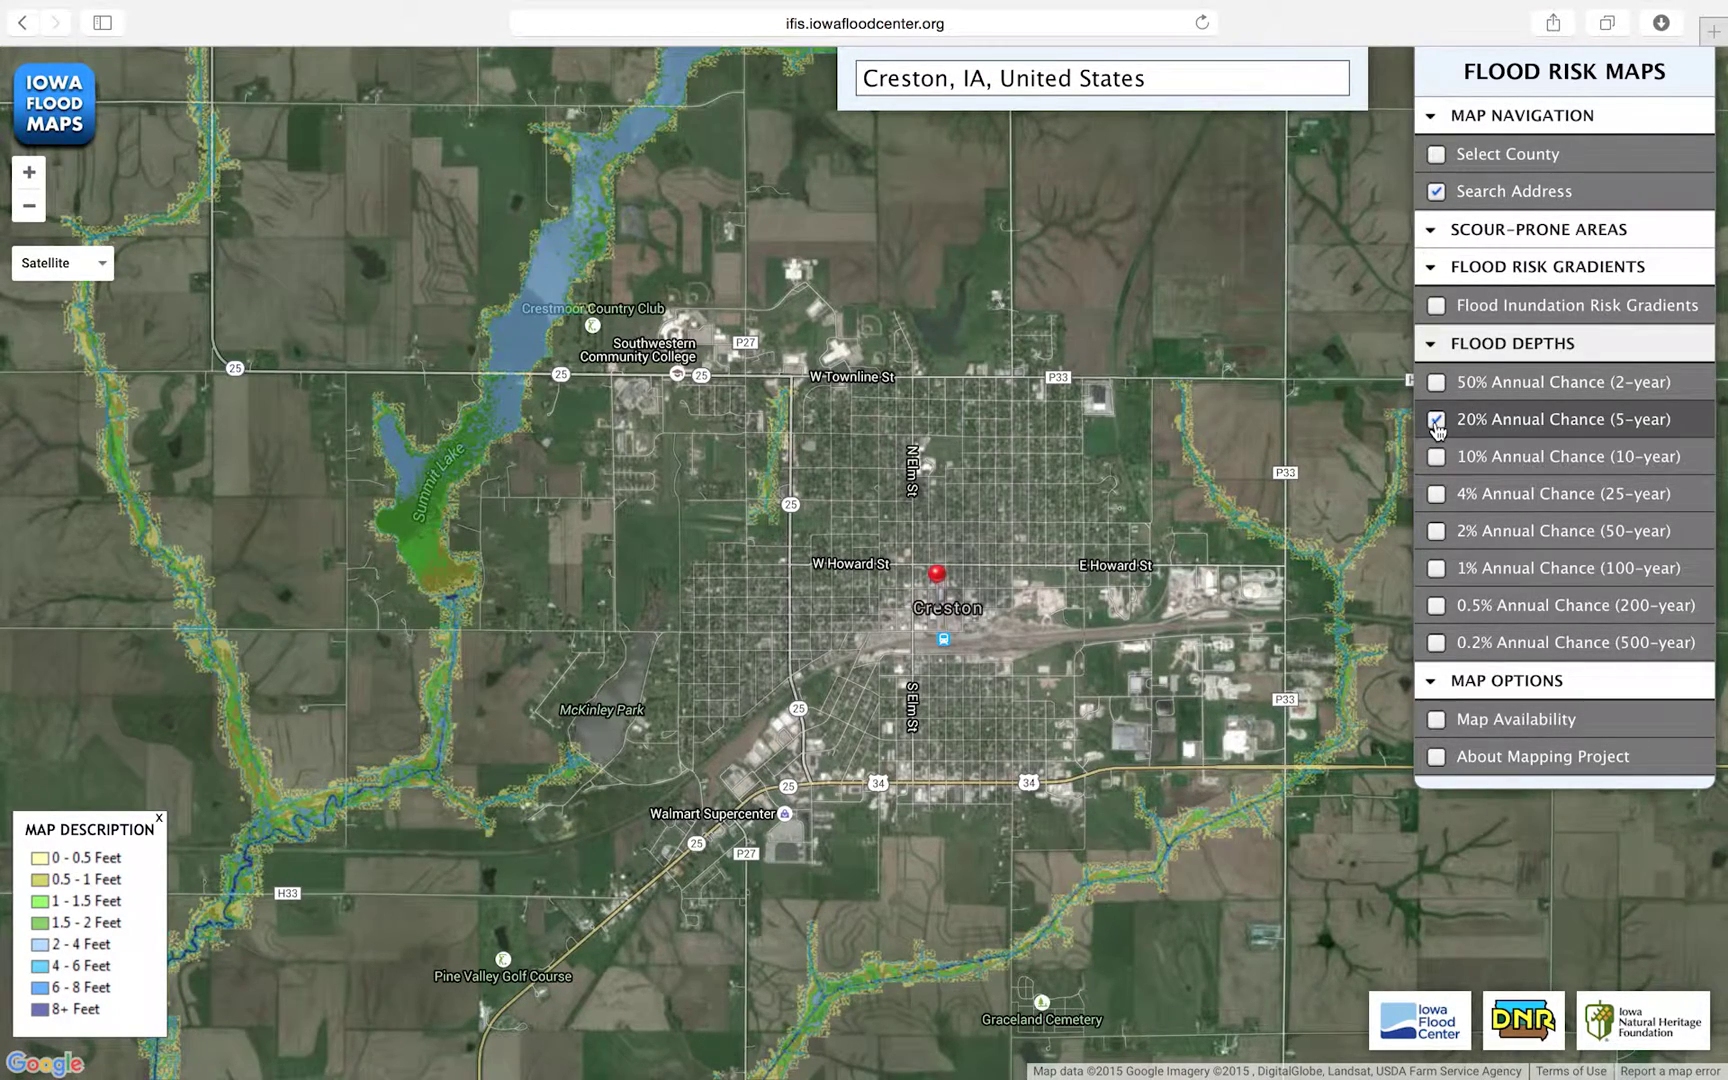
{"action": "left_click", "coordinate": [1438, 390]}
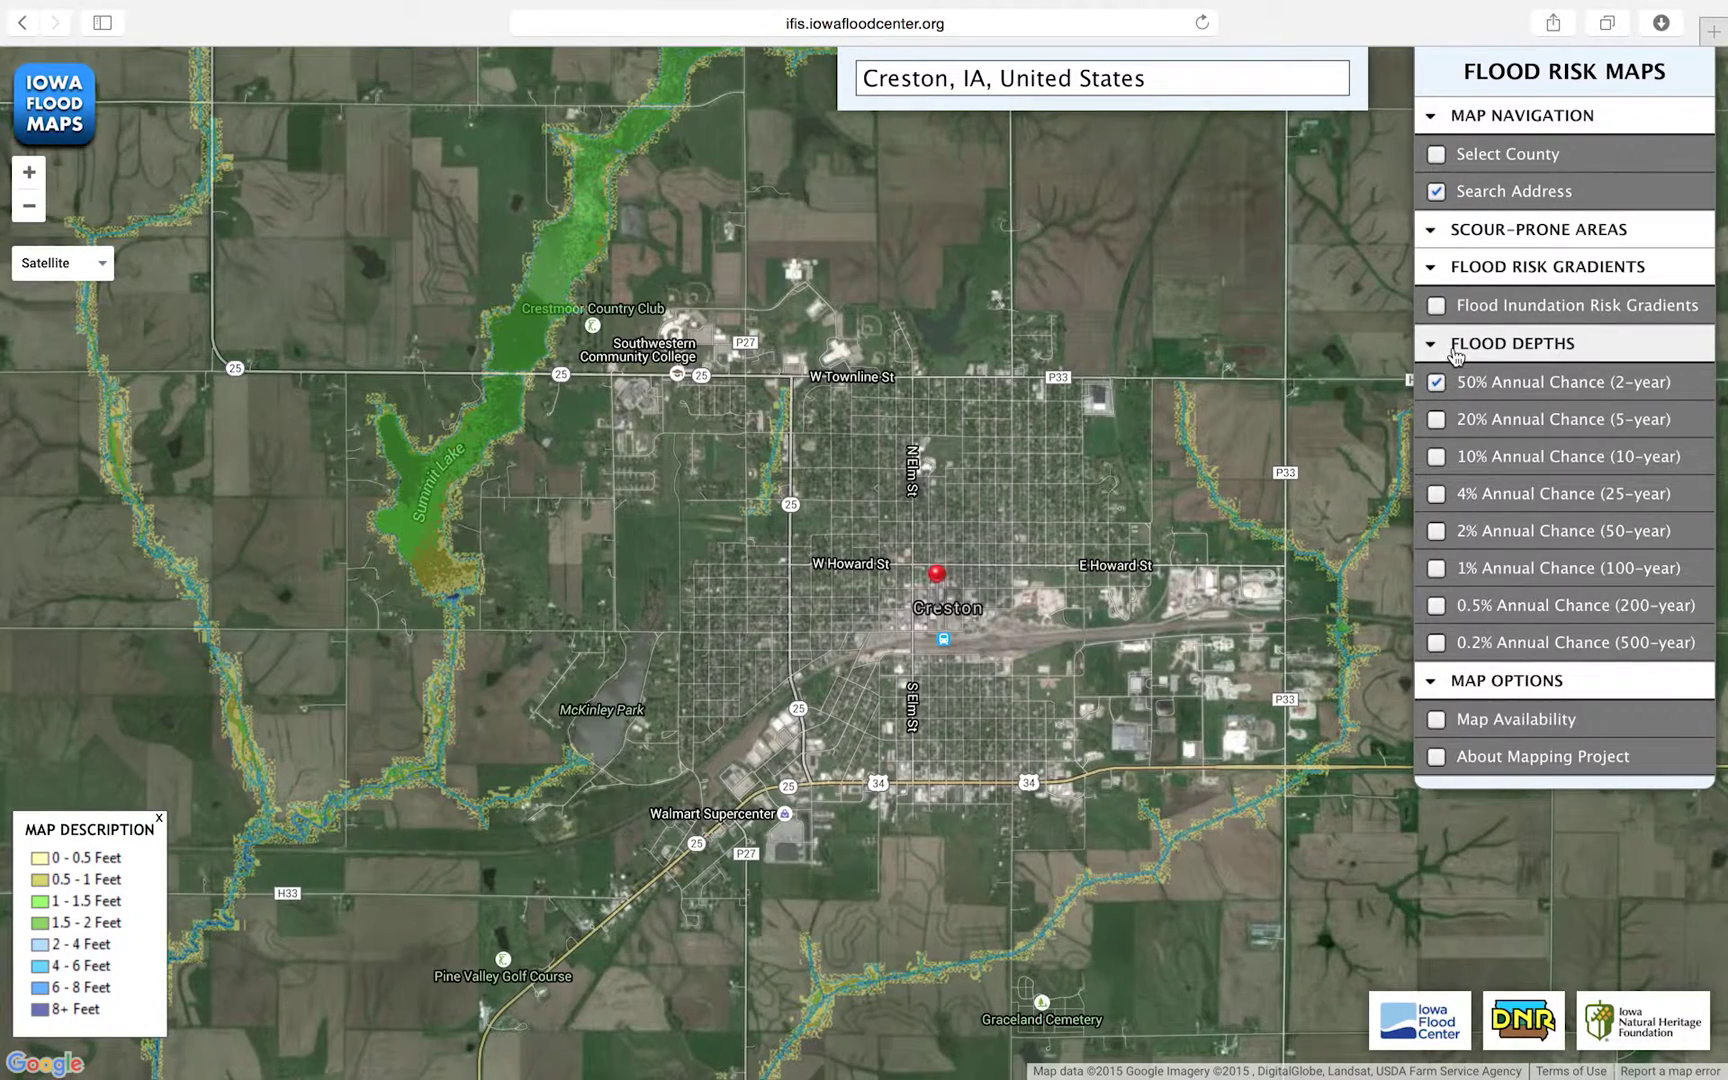
{"action": "left_click", "coordinate": [1454, 348]}
{"action": "left_click", "coordinate": [1437, 308]}
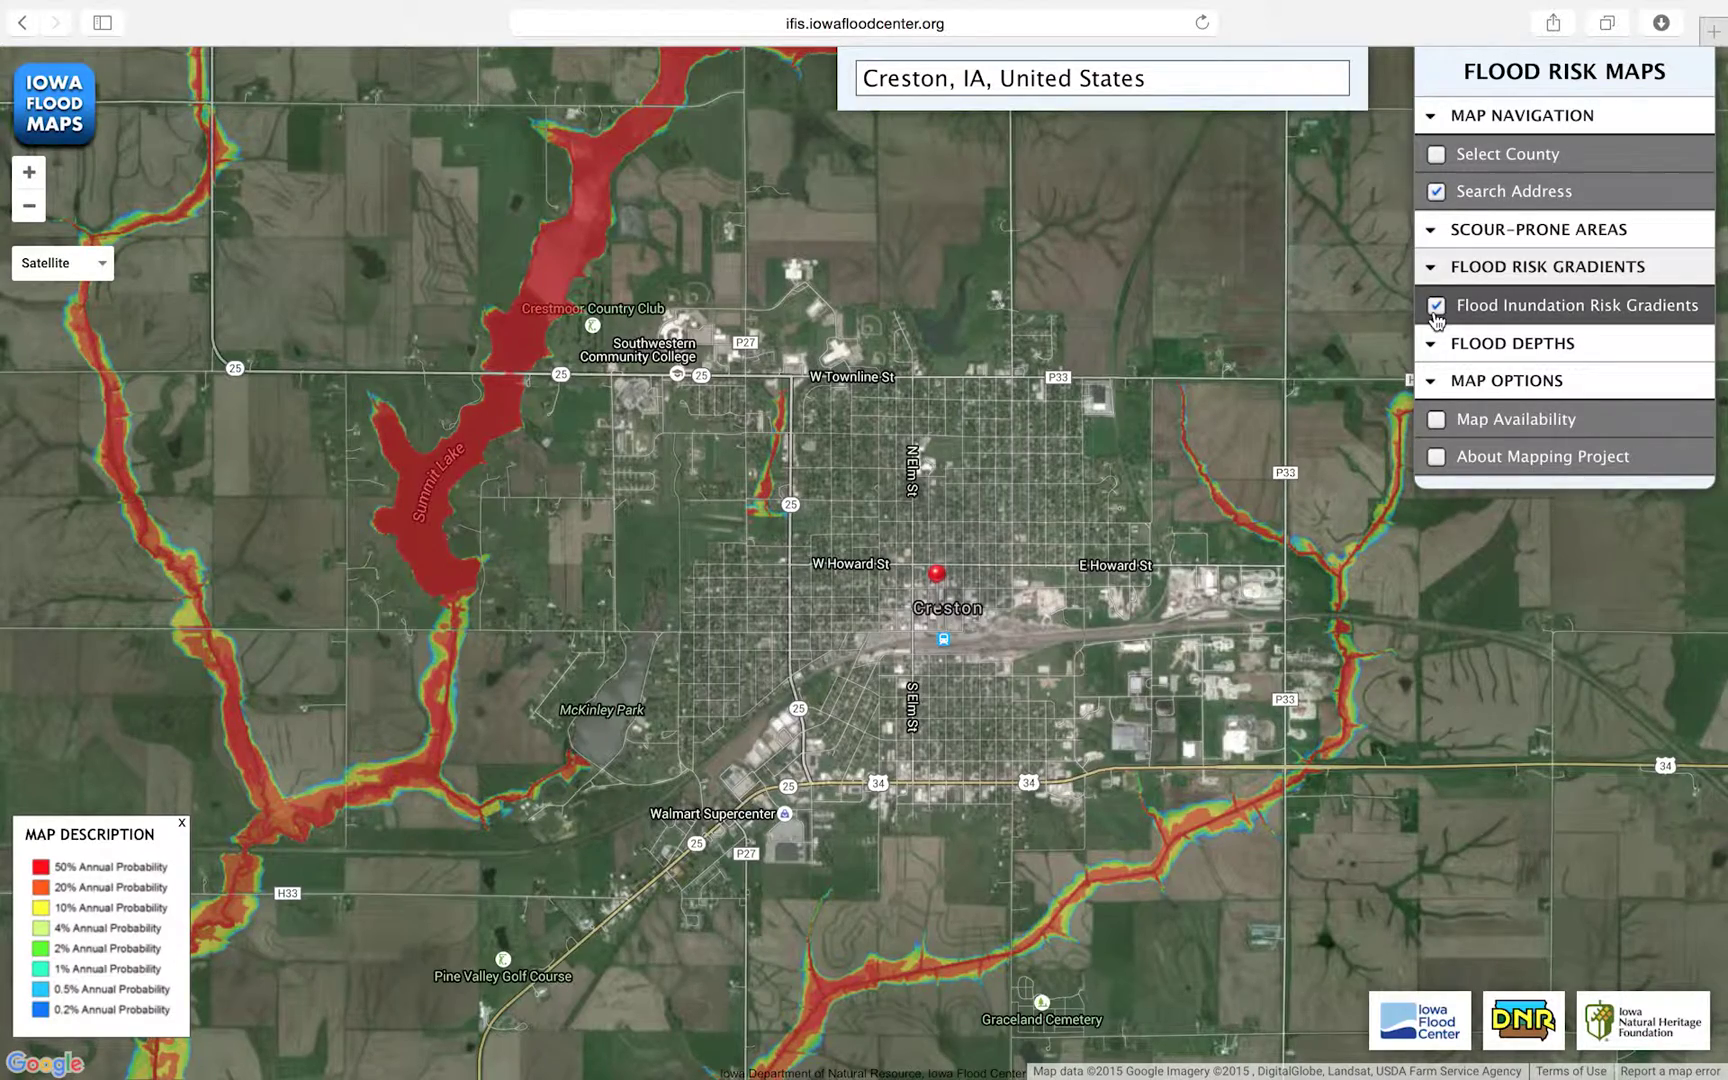
Step: Zoom to the Platte River floodplain south of Creston and expand the Scour-Prone Areas section
{"action": "left_click_drag", "start_coordinate": [730, 584], "coordinate": [762, 580]}
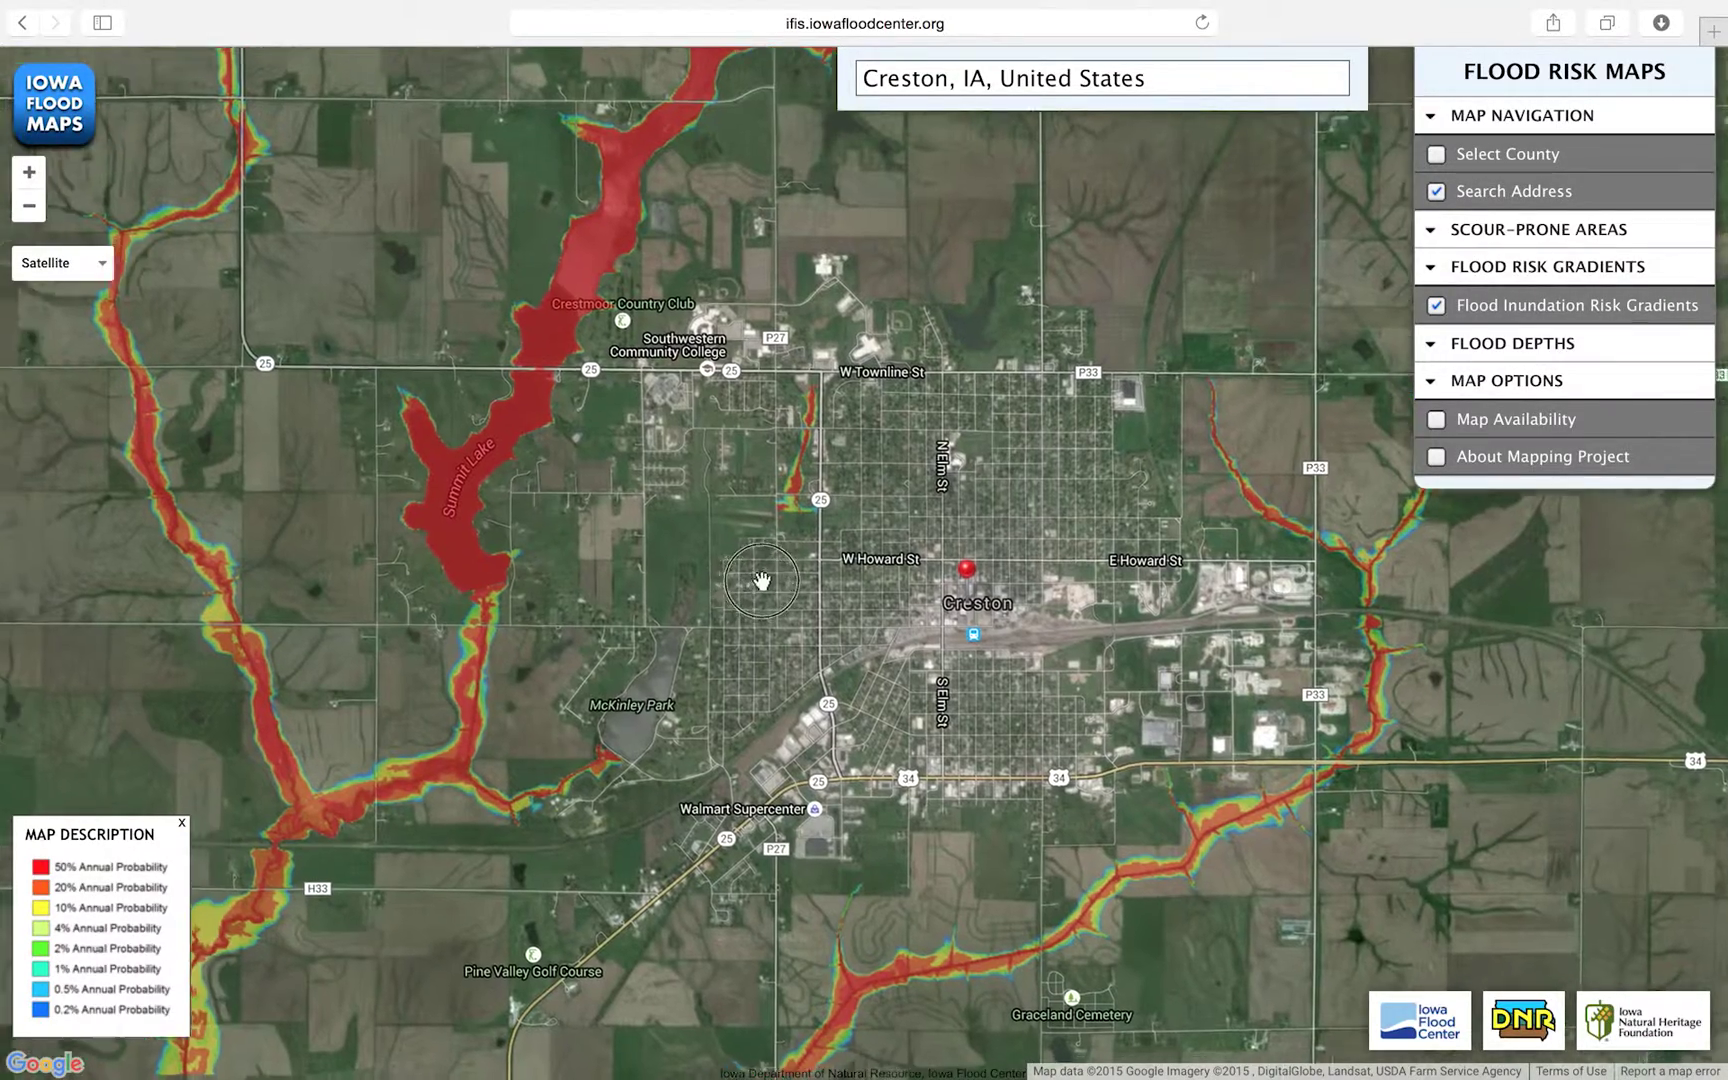
{"action": "scroll", "coordinate": [676, 600], "scroll_direction": "up", "scroll_amount": 2}
{"action": "left_click_drag", "start_coordinate": [676, 600], "coordinate": [1011, 325]}
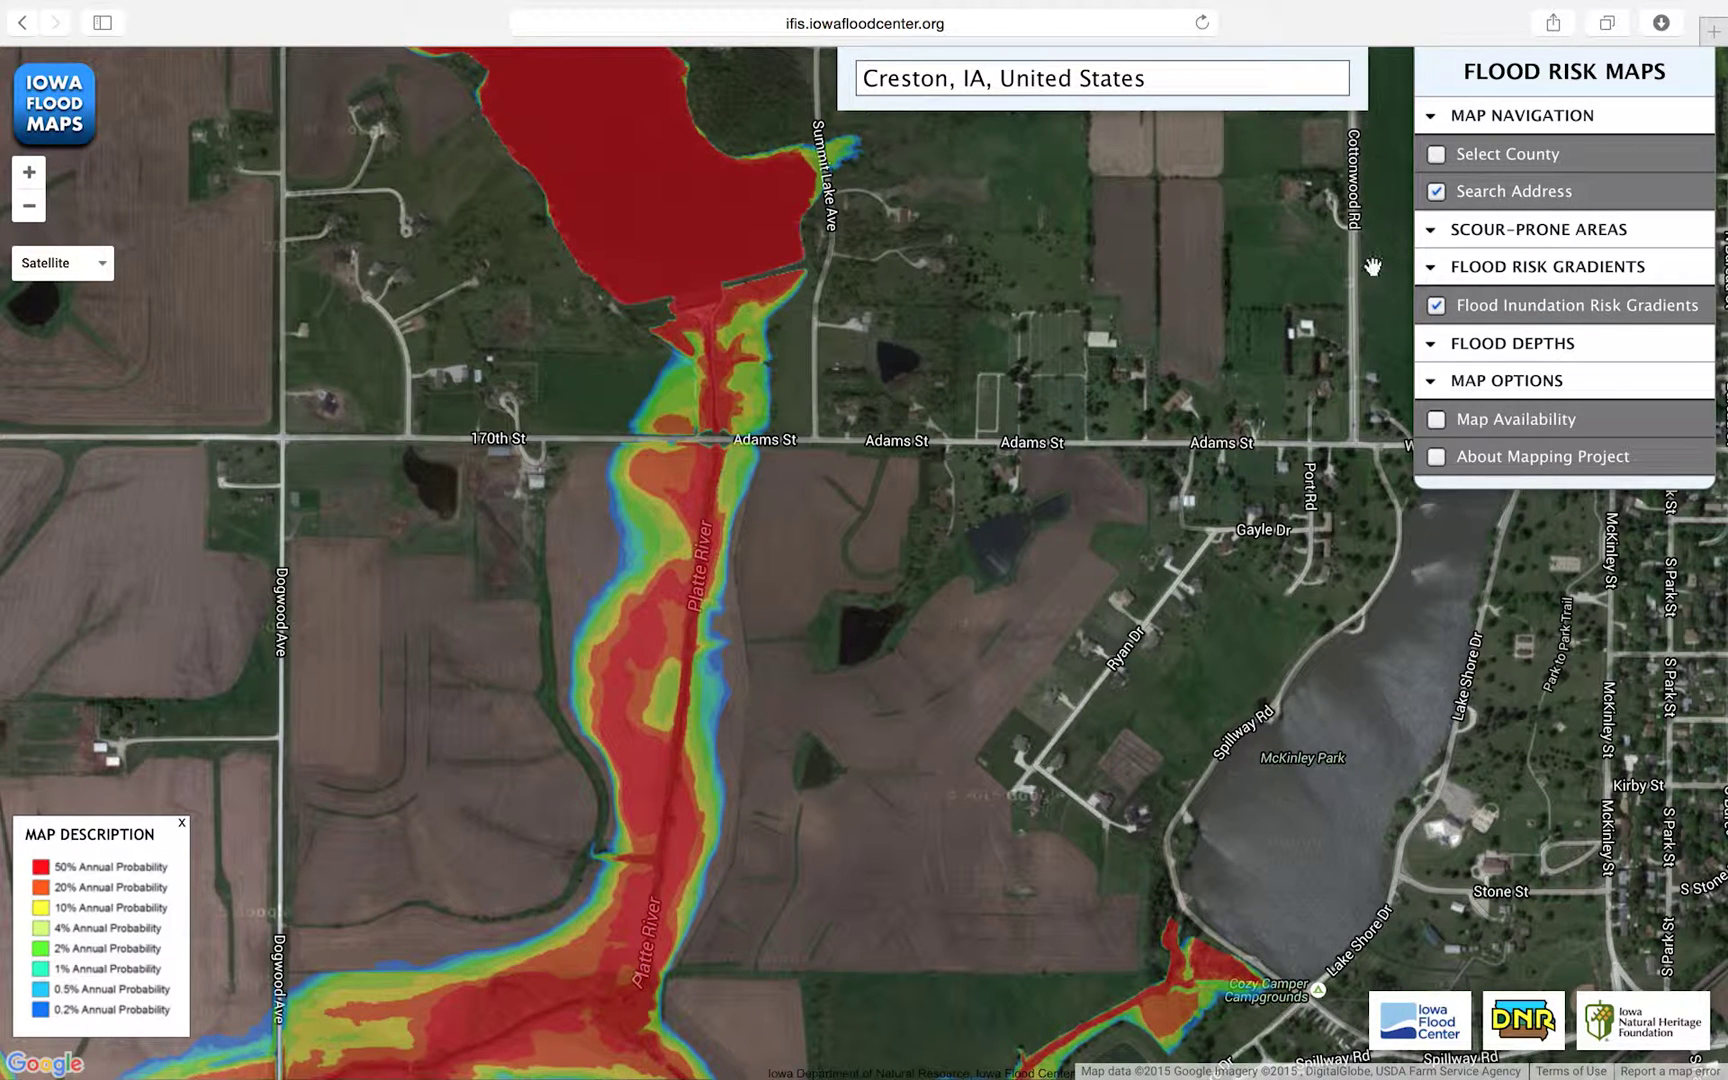
{"action": "left_click", "coordinate": [1441, 232]}
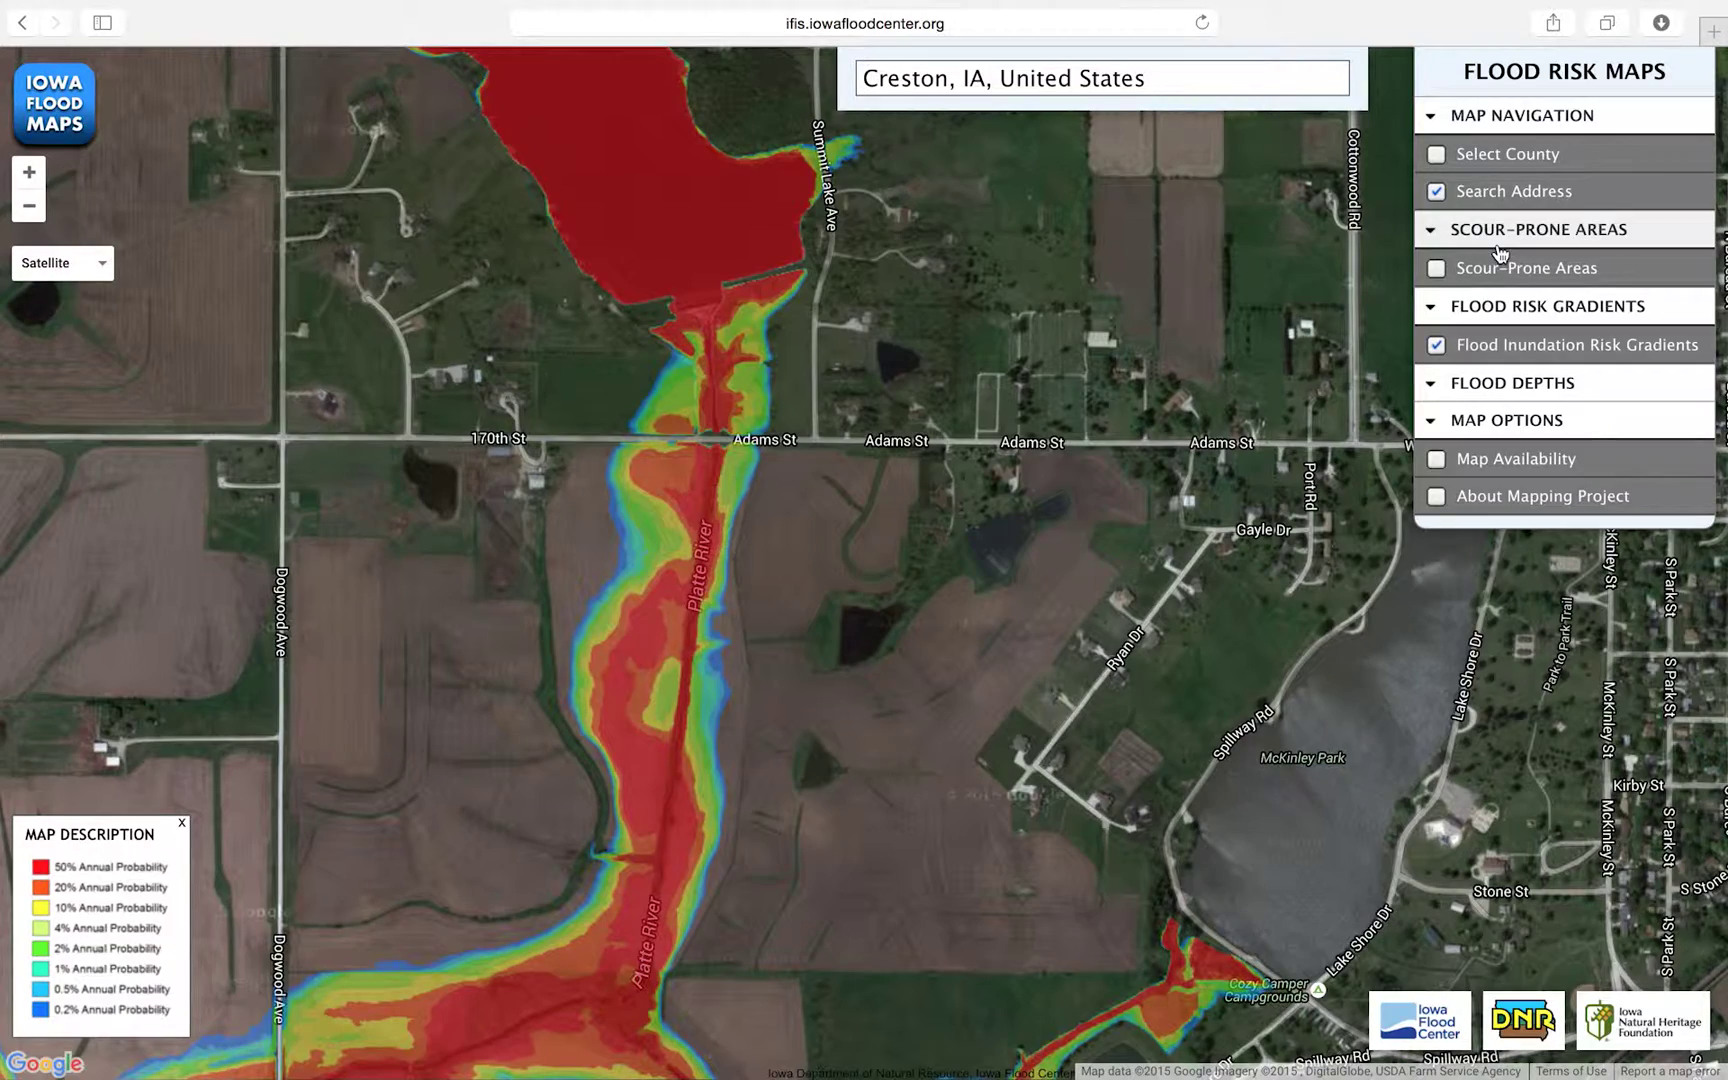
{"action": "left_click_drag", "start_coordinate": [885, 825], "coordinate": [1405, 250]}
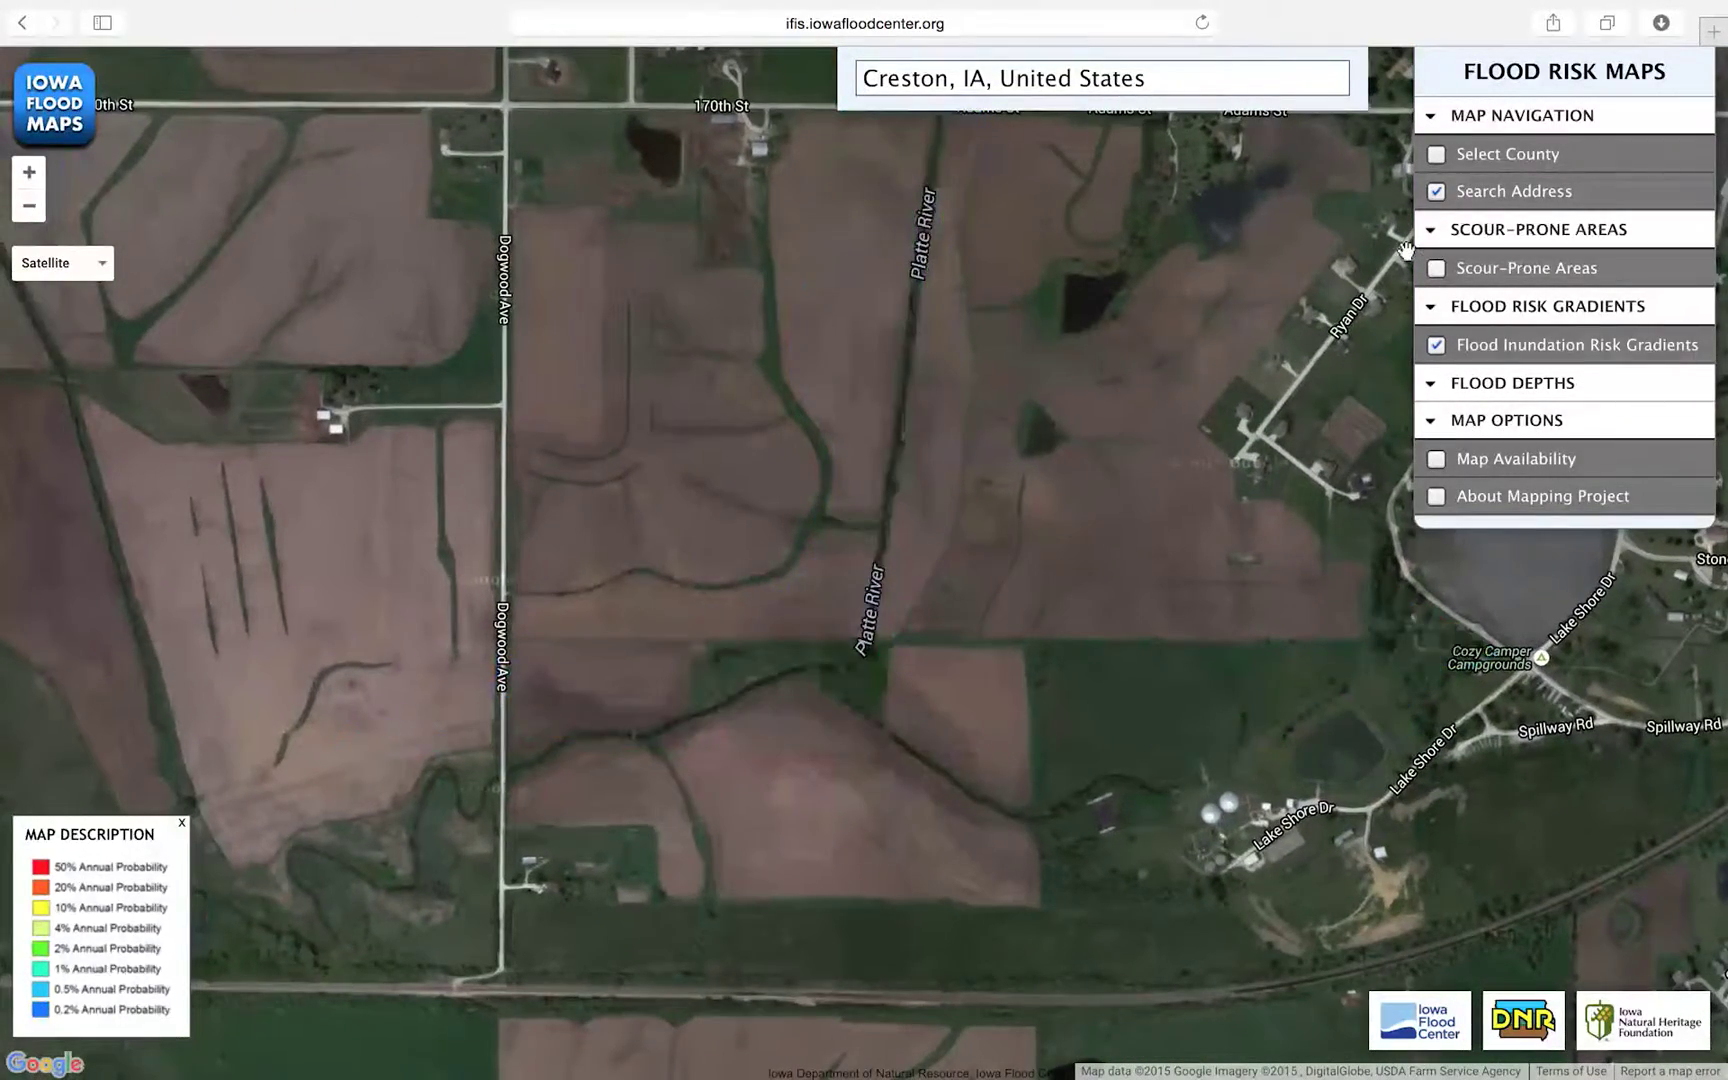
{"action": "left_click", "coordinate": [1437, 272]}
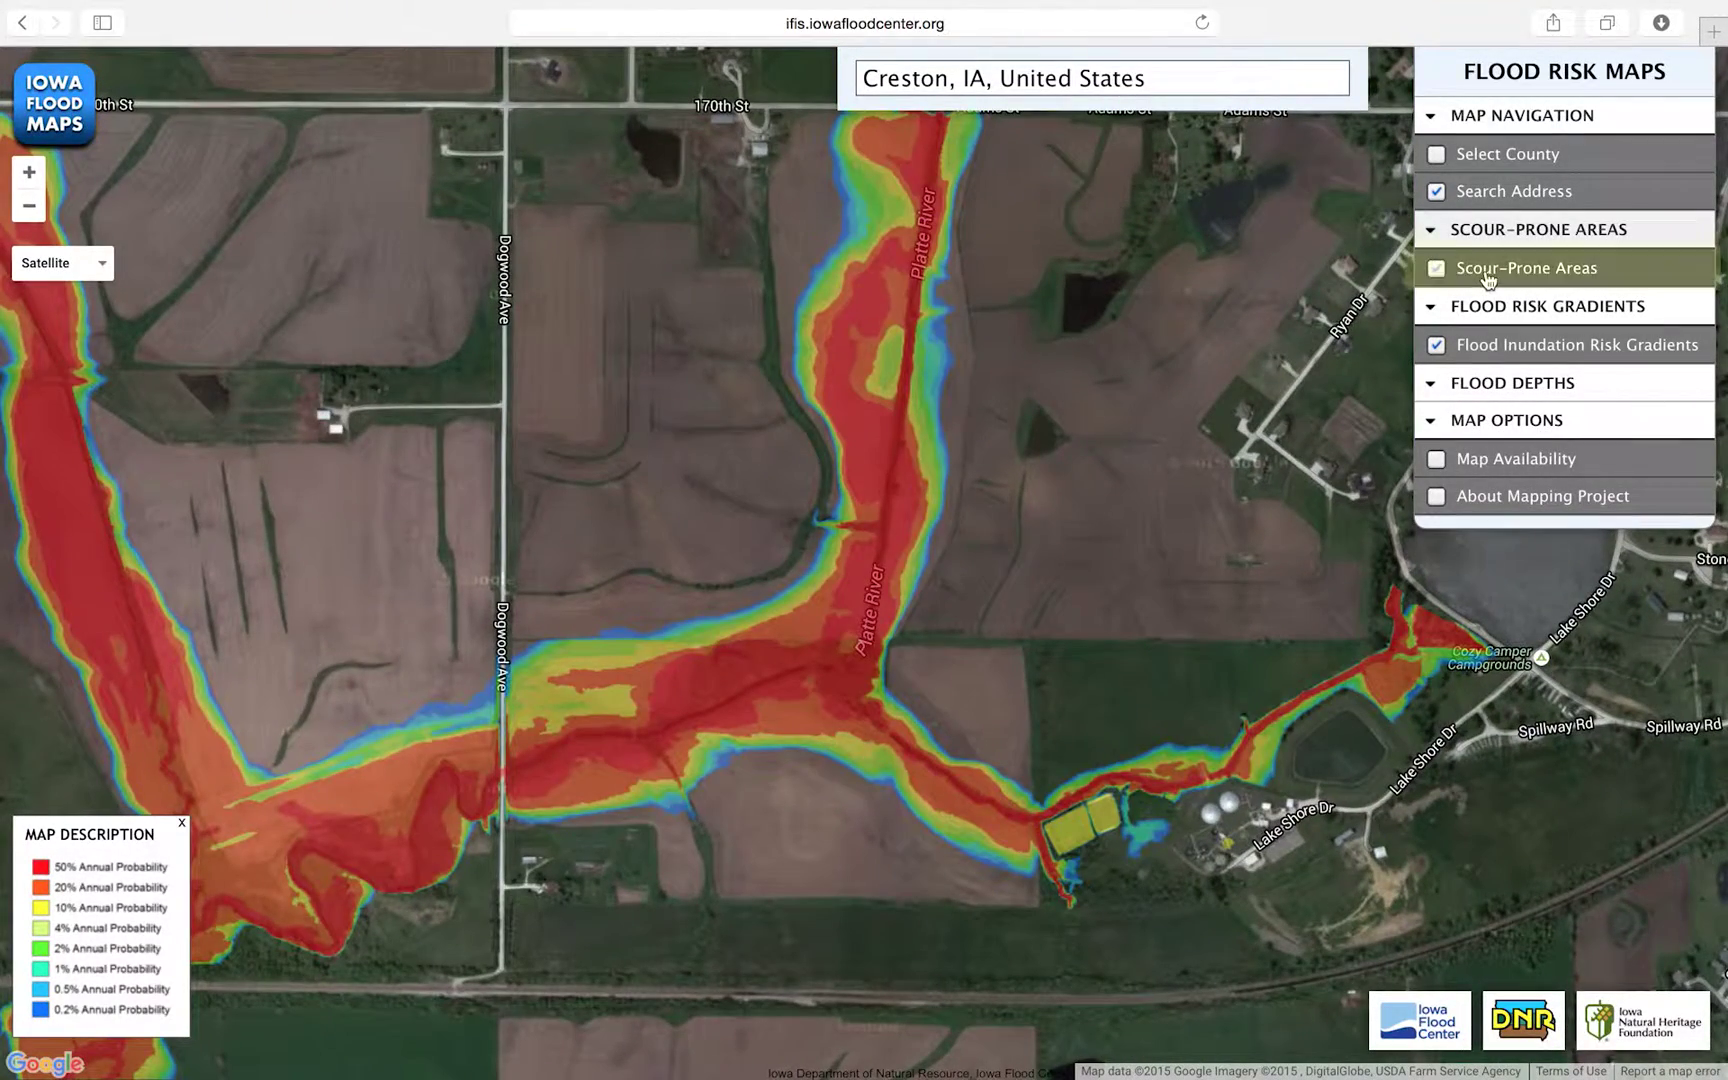
Step: Switch to the Scour-Prone Areas layer and pan north past 170th and 160th St
{"action": "left_click", "coordinate": [1437, 270]}
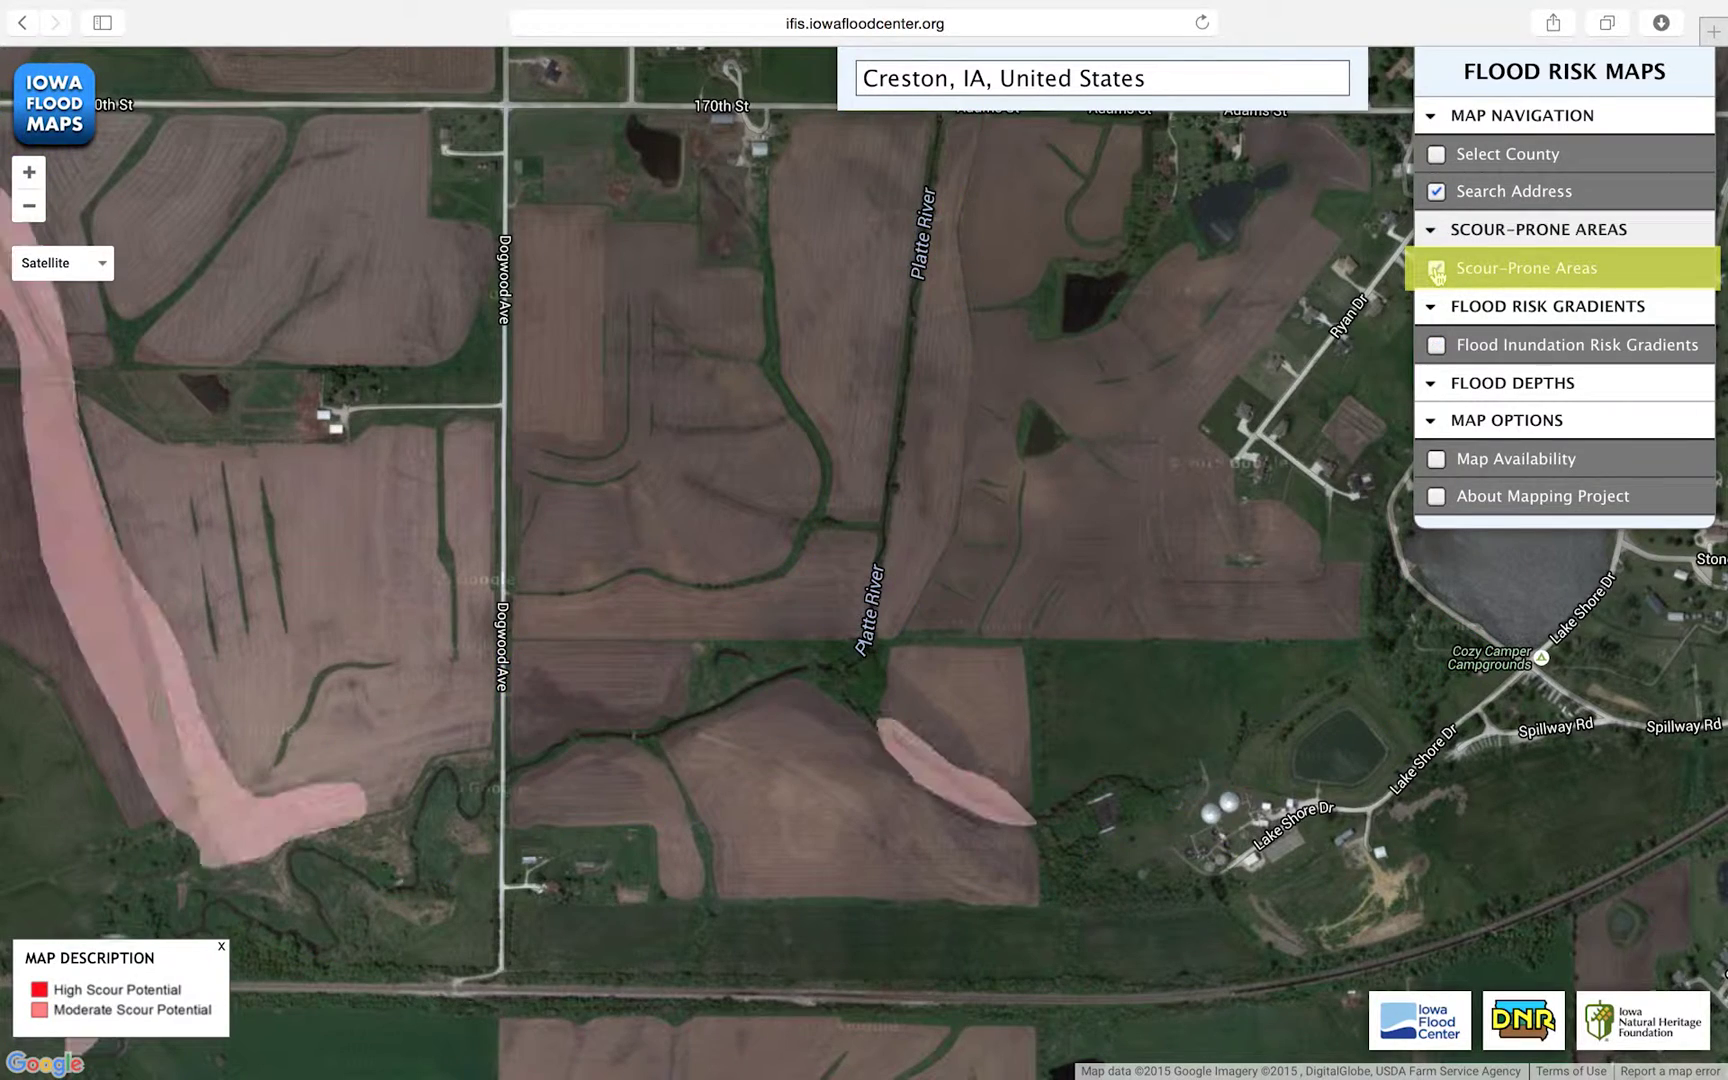
{"action": "left_click_drag", "start_coordinate": [417, 579], "coordinate": [694, 617]}
{"action": "left_click_drag", "start_coordinate": [501, 386], "coordinate": [740, 544]}
{"action": "left_click_drag", "start_coordinate": [656, 343], "coordinate": [706, 478]}
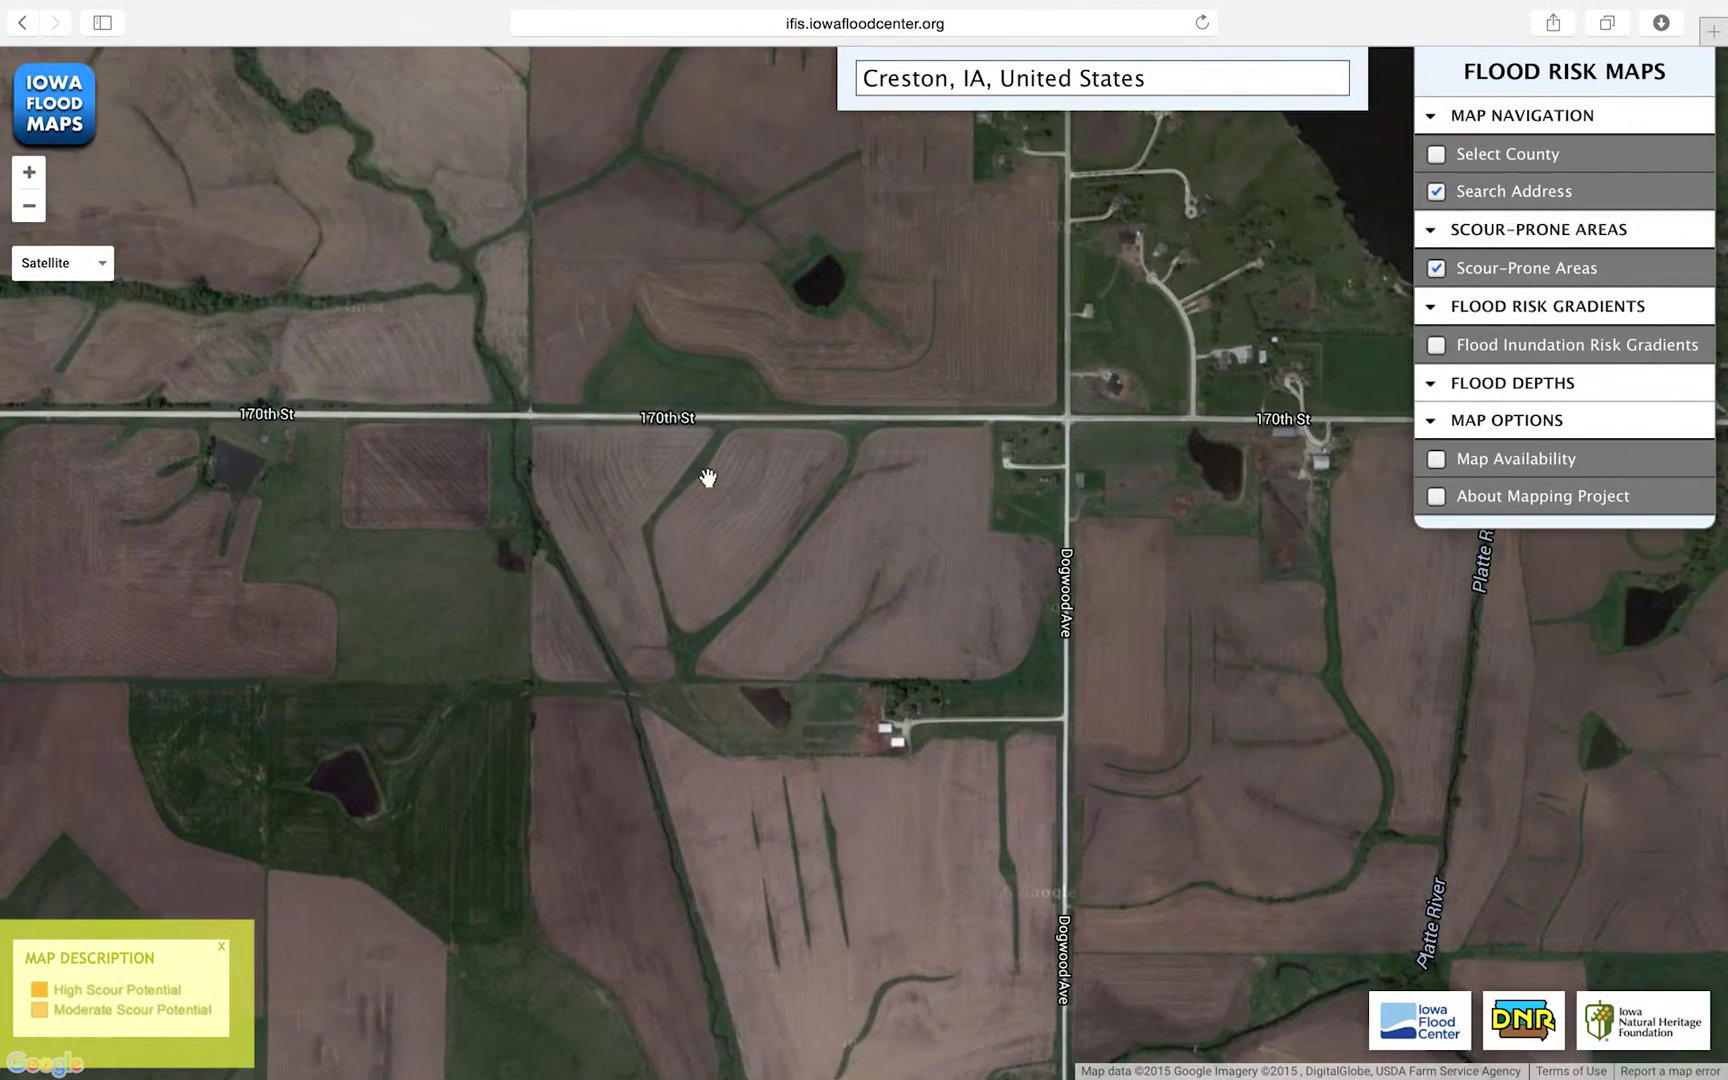
{"action": "left_click_drag", "start_coordinate": [652, 370], "coordinate": [922, 768]}
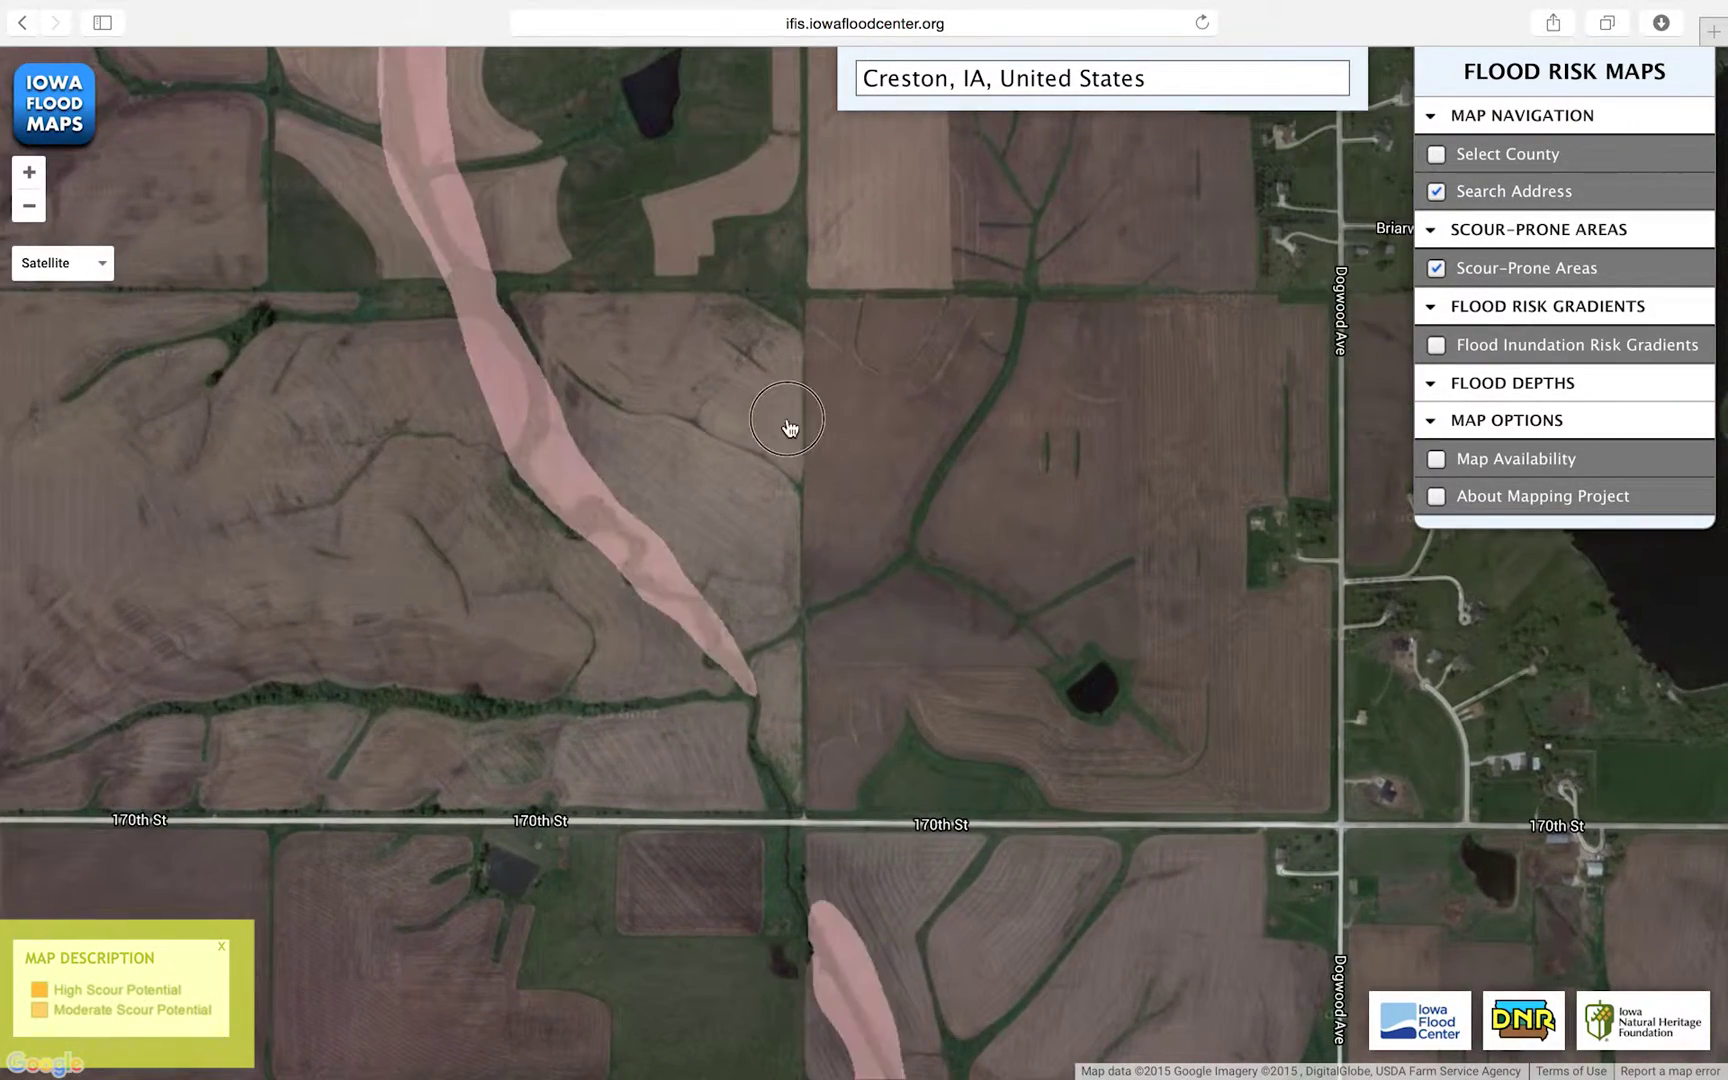
{"action": "left_click_drag", "start_coordinate": [791, 428], "coordinate": [735, 762]}
Step: Zoom in on the high-scour strip along highway 25 near 150th St
{"action": "scroll", "coordinate": [733, 687], "scroll_direction": "down", "scroll_amount": 5}
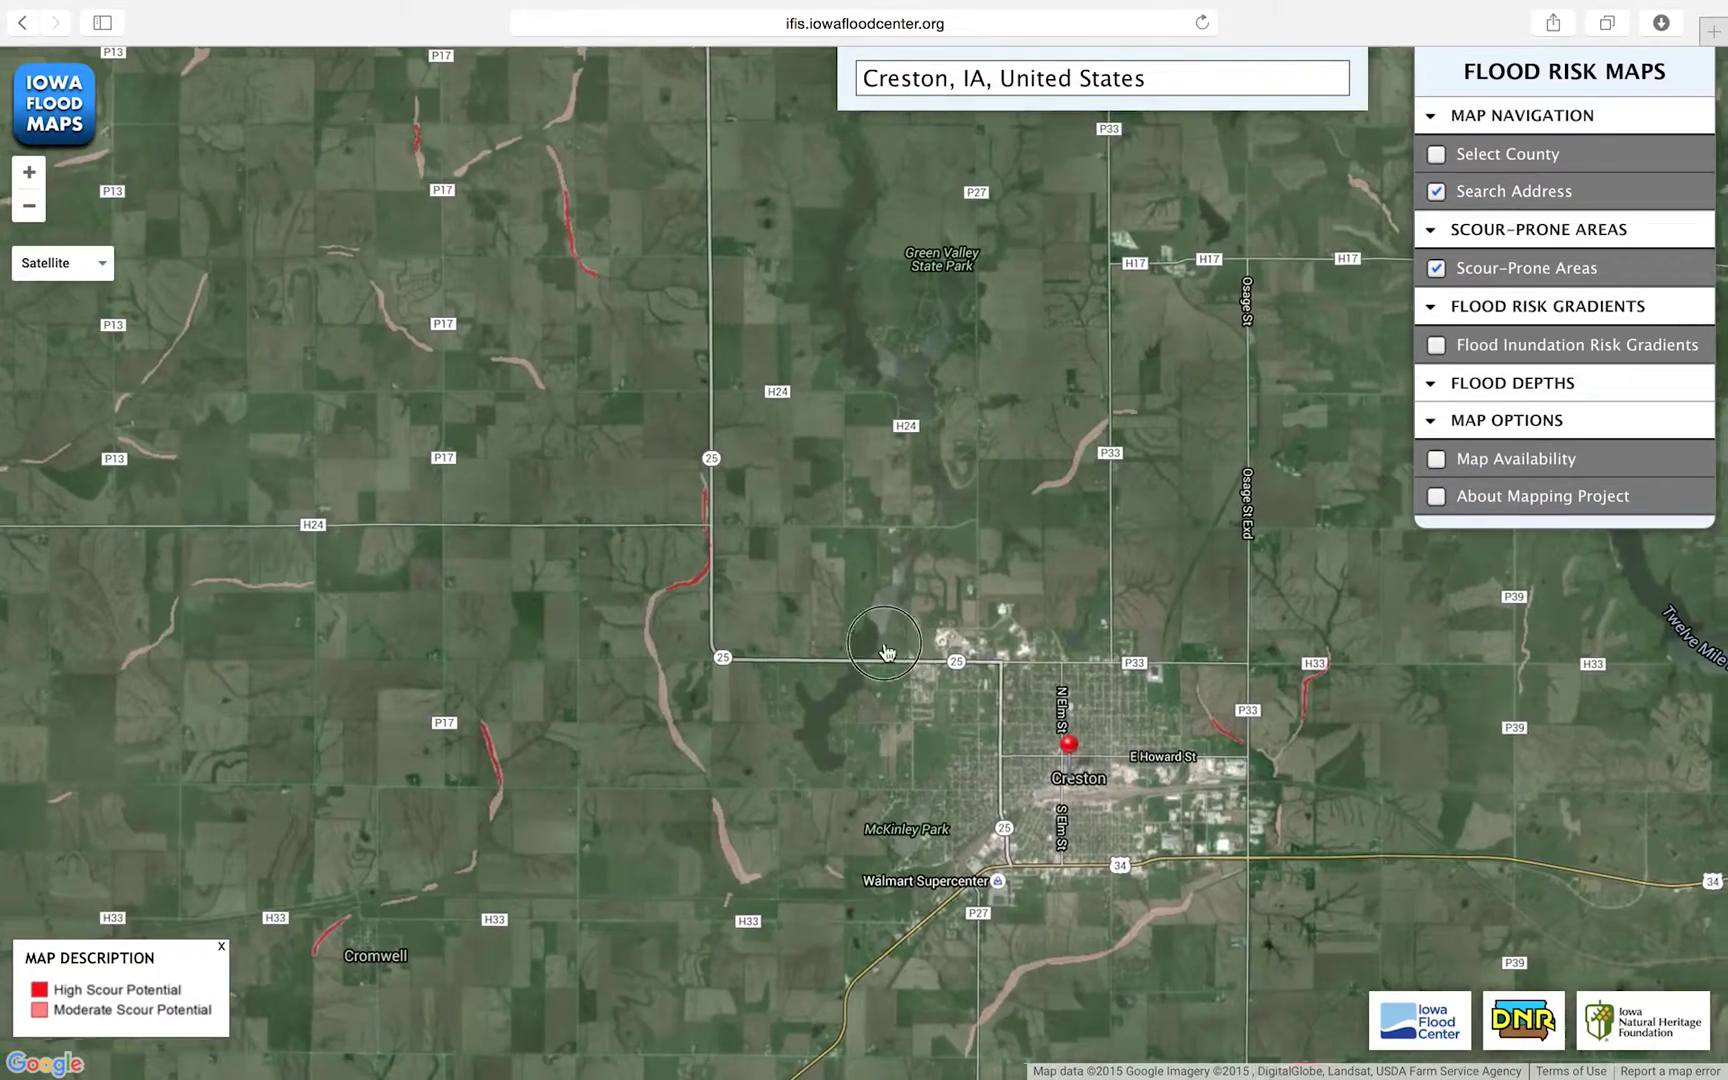
{"action": "left_click_drag", "start_coordinate": [908, 658], "coordinate": [1020, 710]}
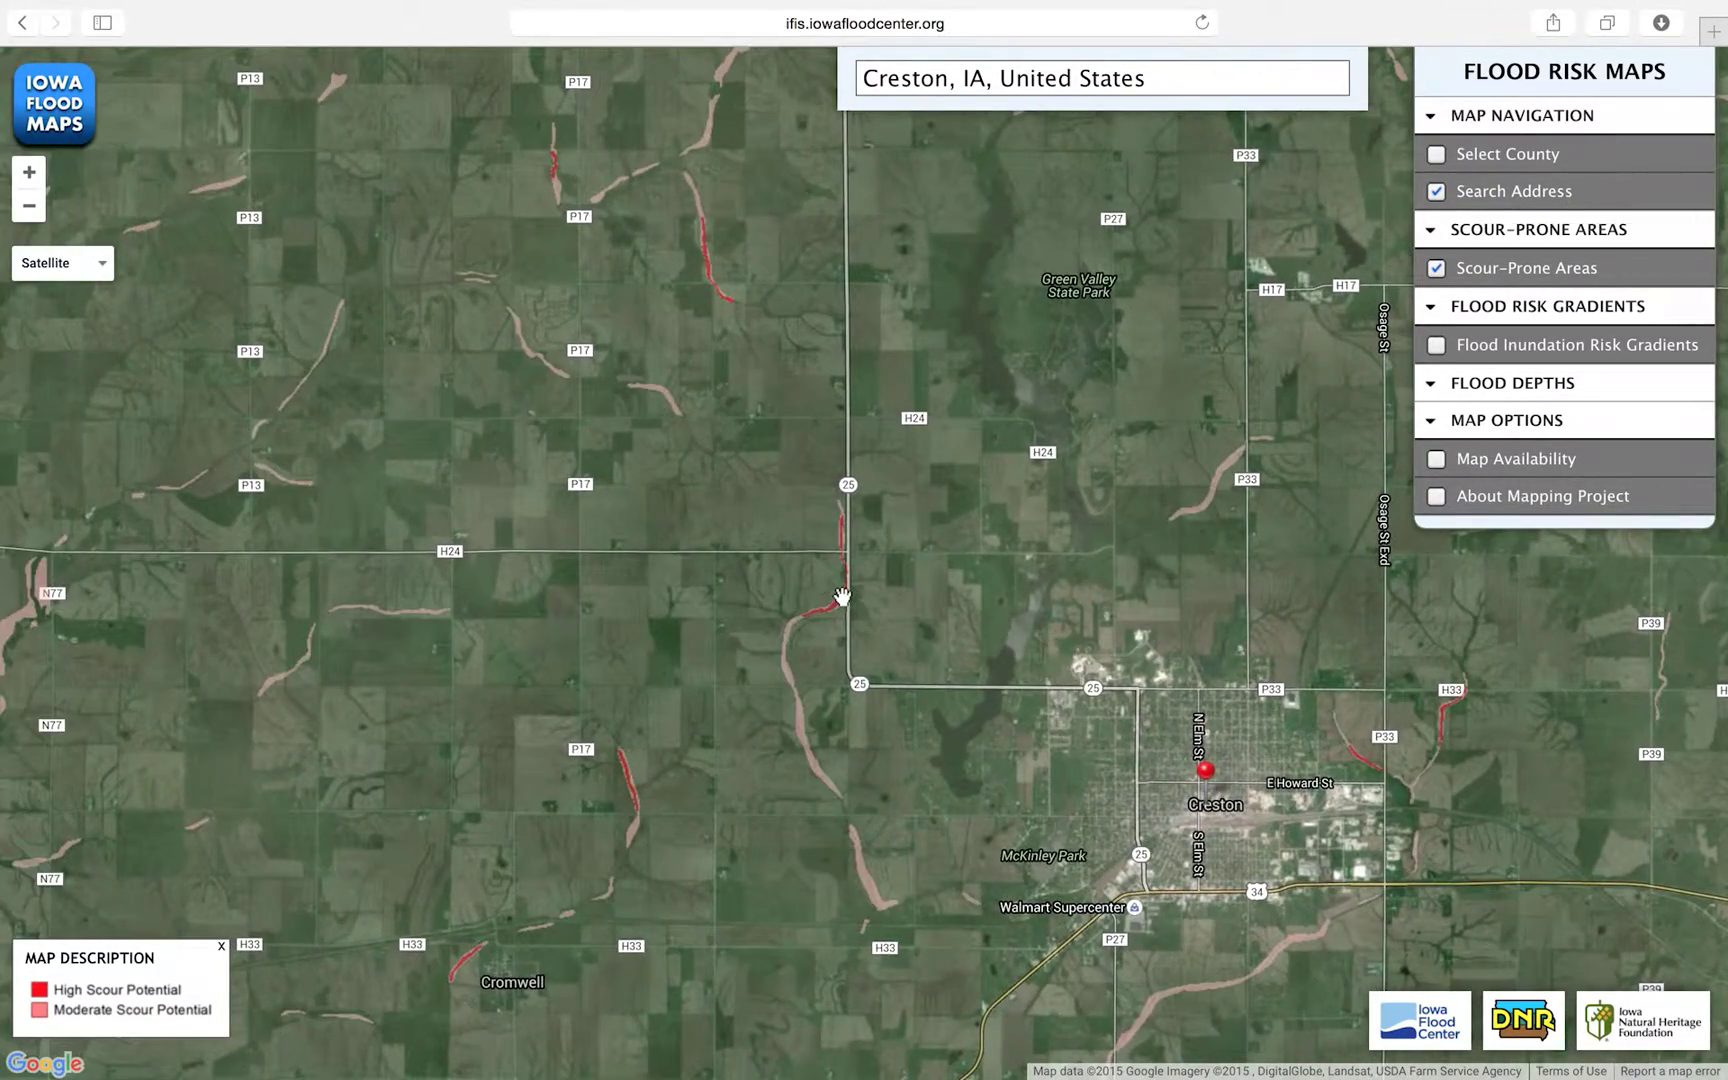
{"action": "scroll", "coordinate": [845, 597], "scroll_direction": "up", "scroll_amount": 3}
{"action": "double_click", "coordinate": [907, 555]}
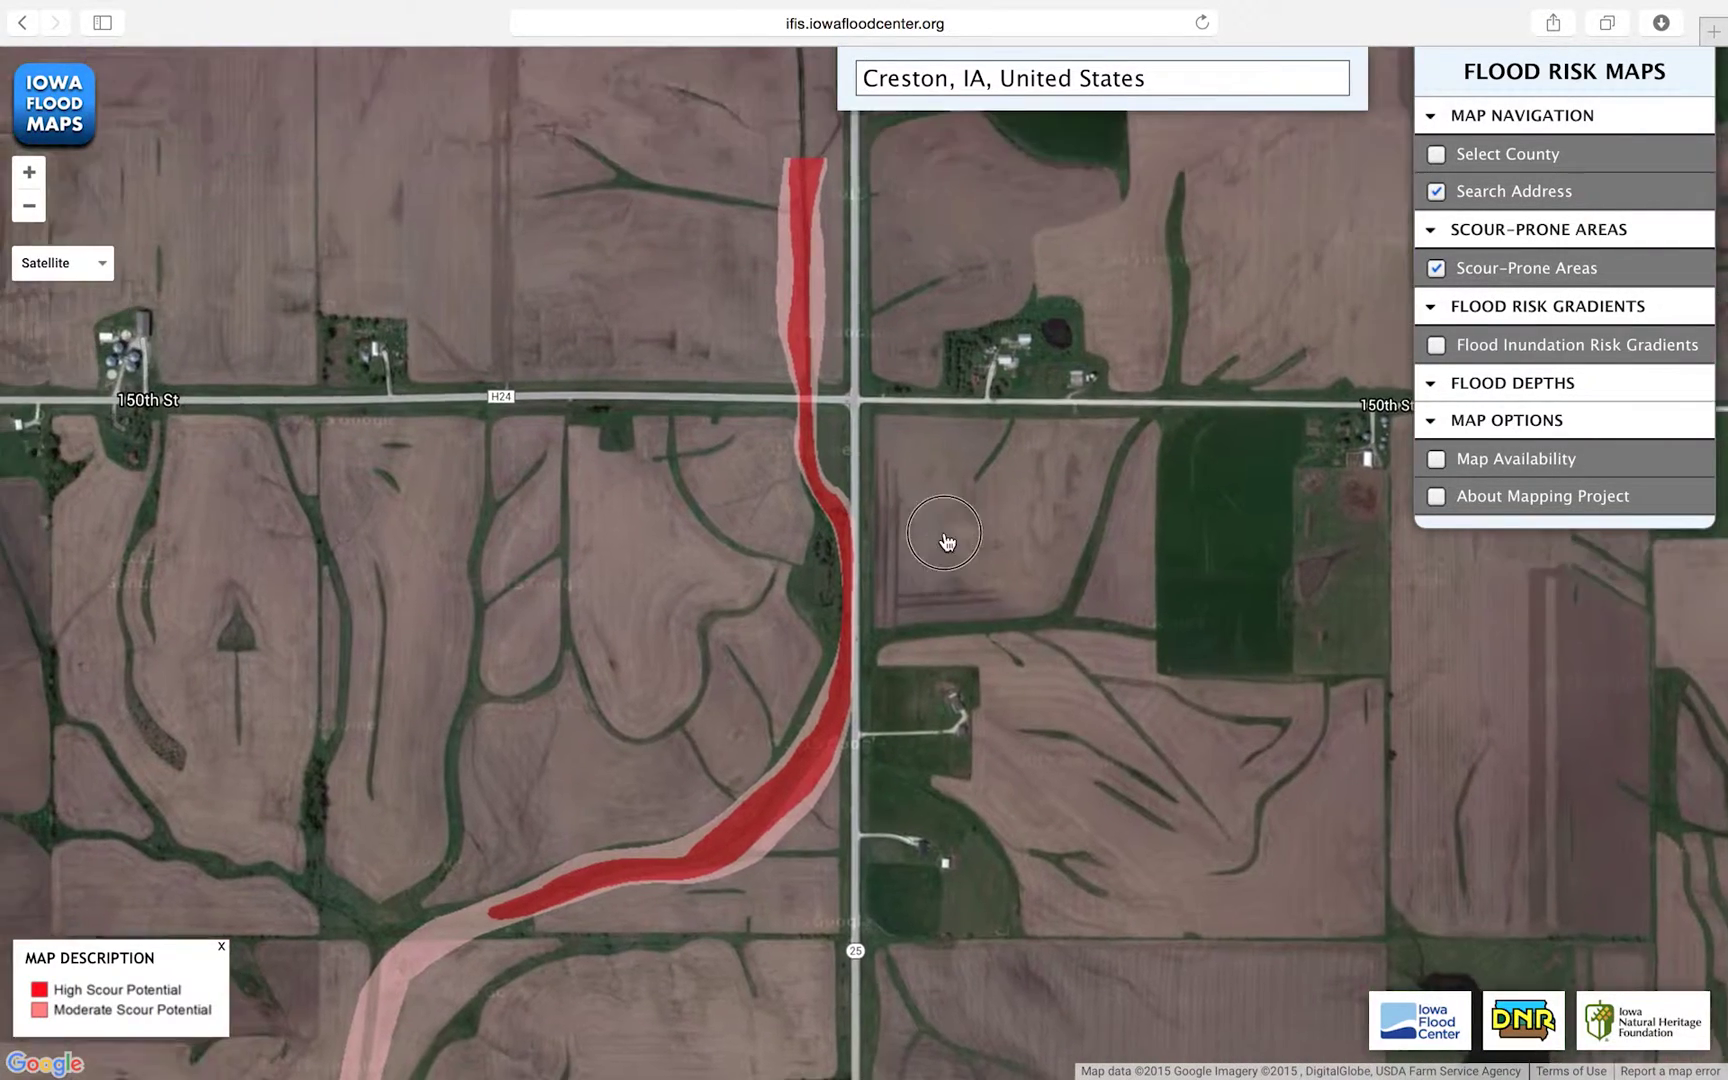
{"action": "left_click_drag", "start_coordinate": [945, 540], "coordinate": [1006, 590]}
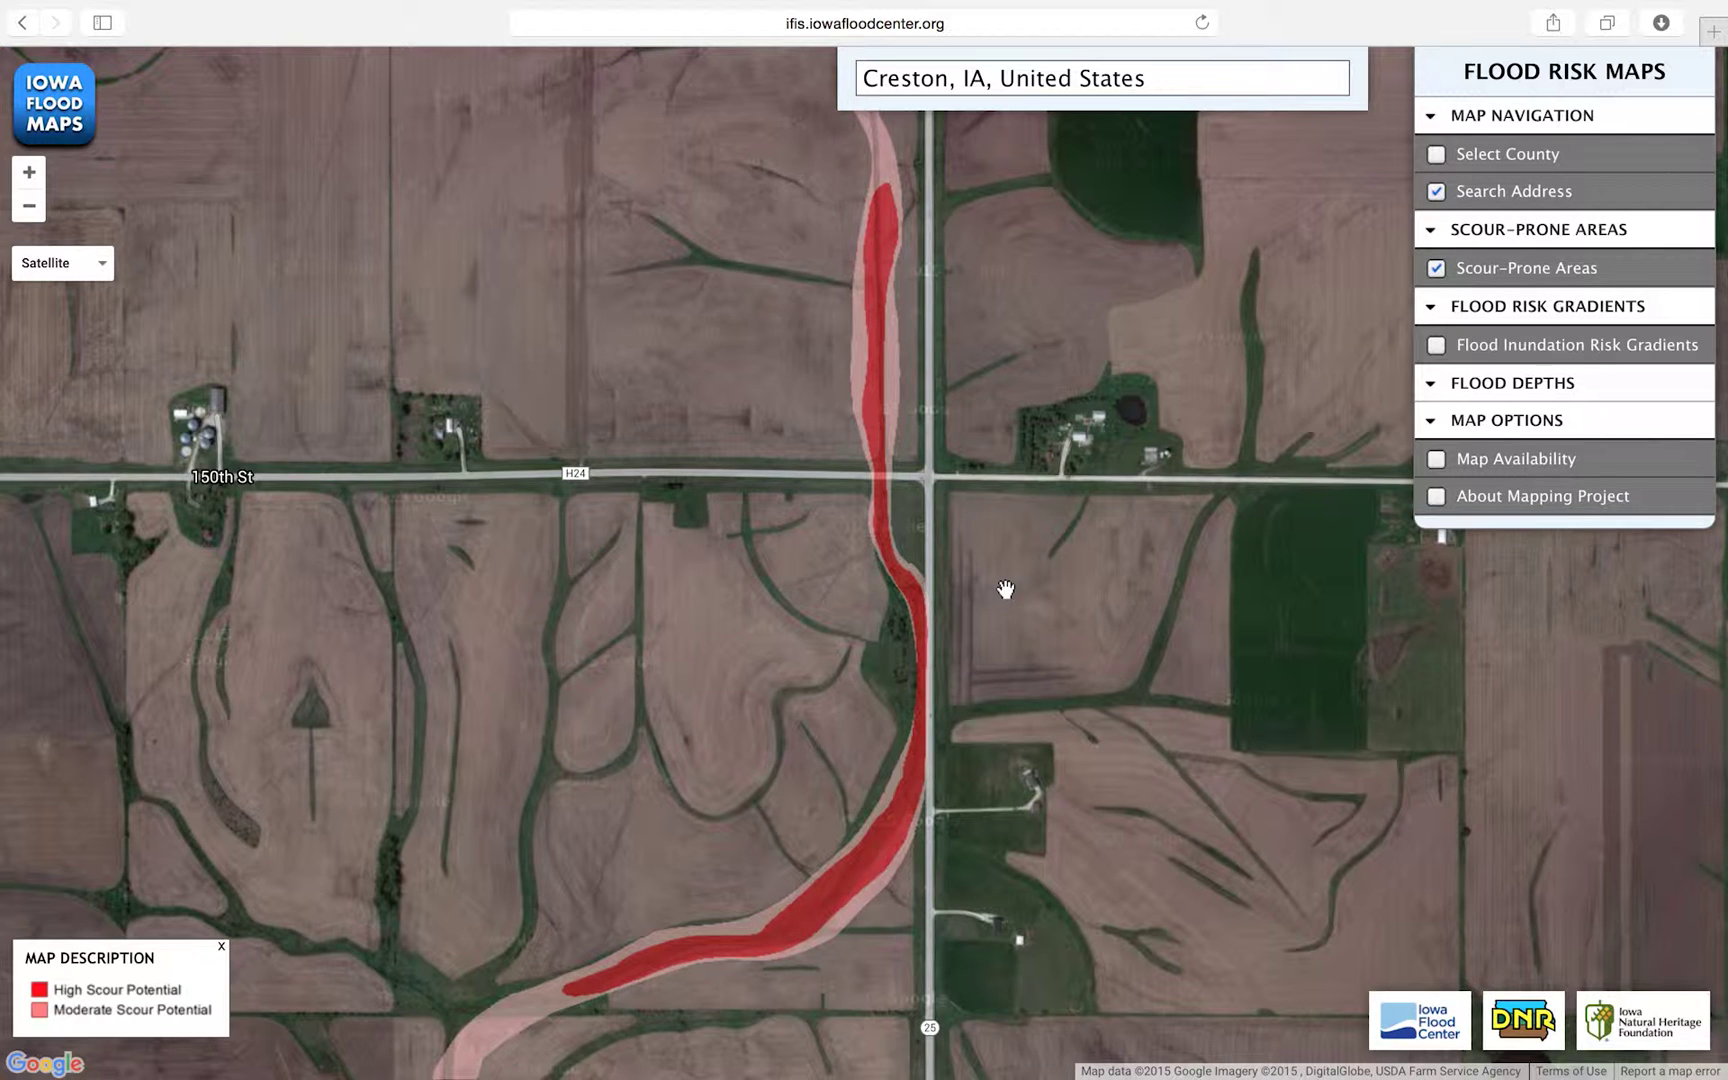
{"action": "scroll", "coordinate": [1005, 590], "scroll_direction": "down", "scroll_amount": 10}
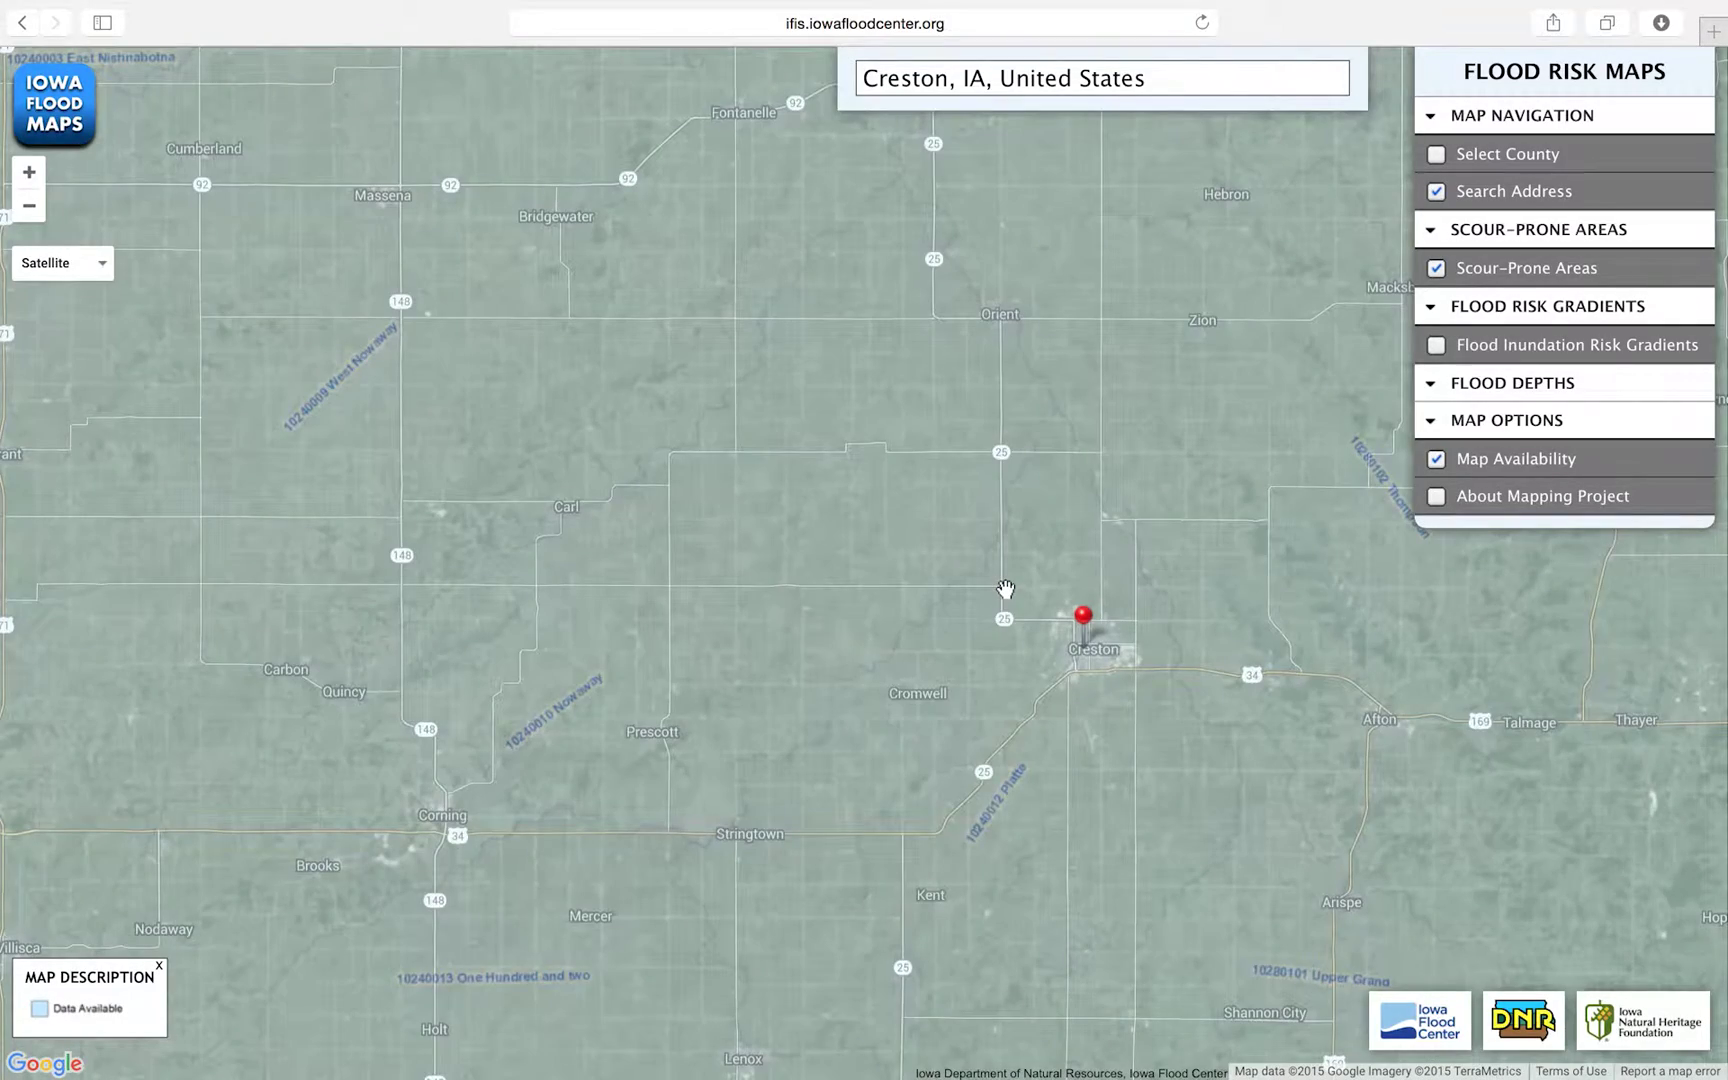
Step: Zoom the Map Availability view around Creston, then go back to the maps landing page
{"action": "scroll", "coordinate": [1005, 590], "scroll_direction": "up", "scroll_amount": 2}
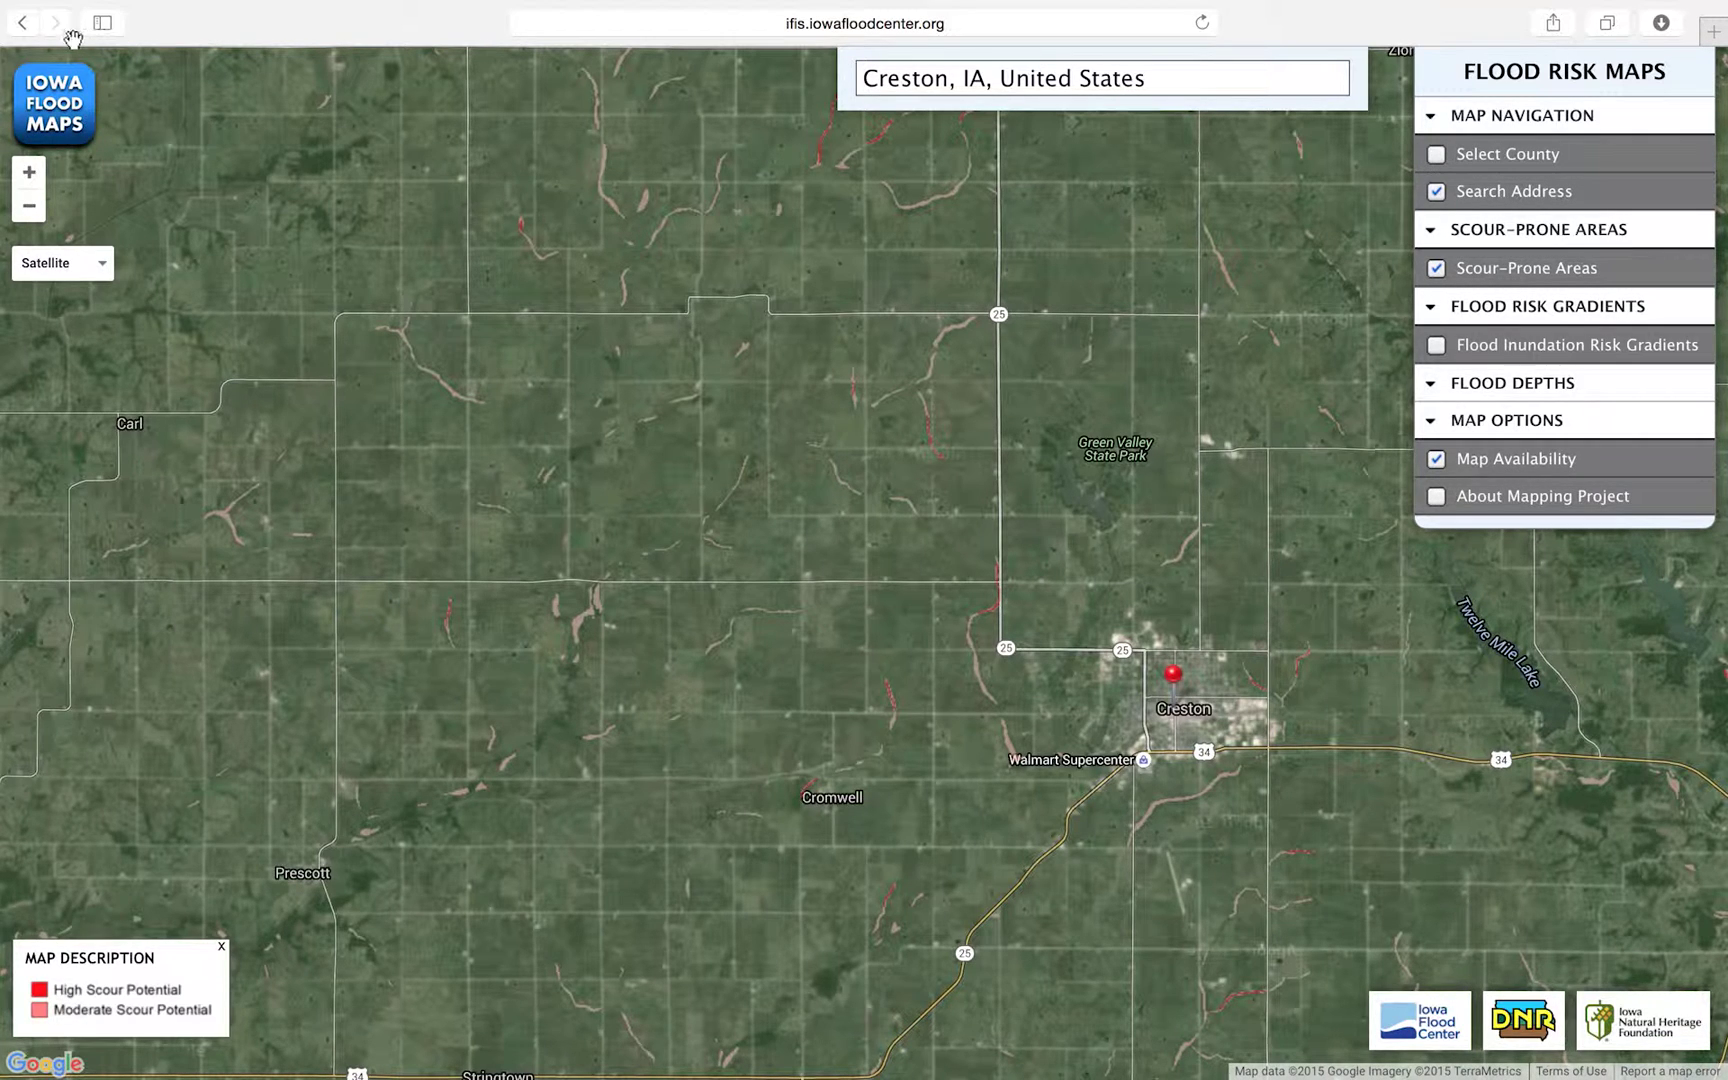
{"action": "left_click", "coordinate": [21, 24]}
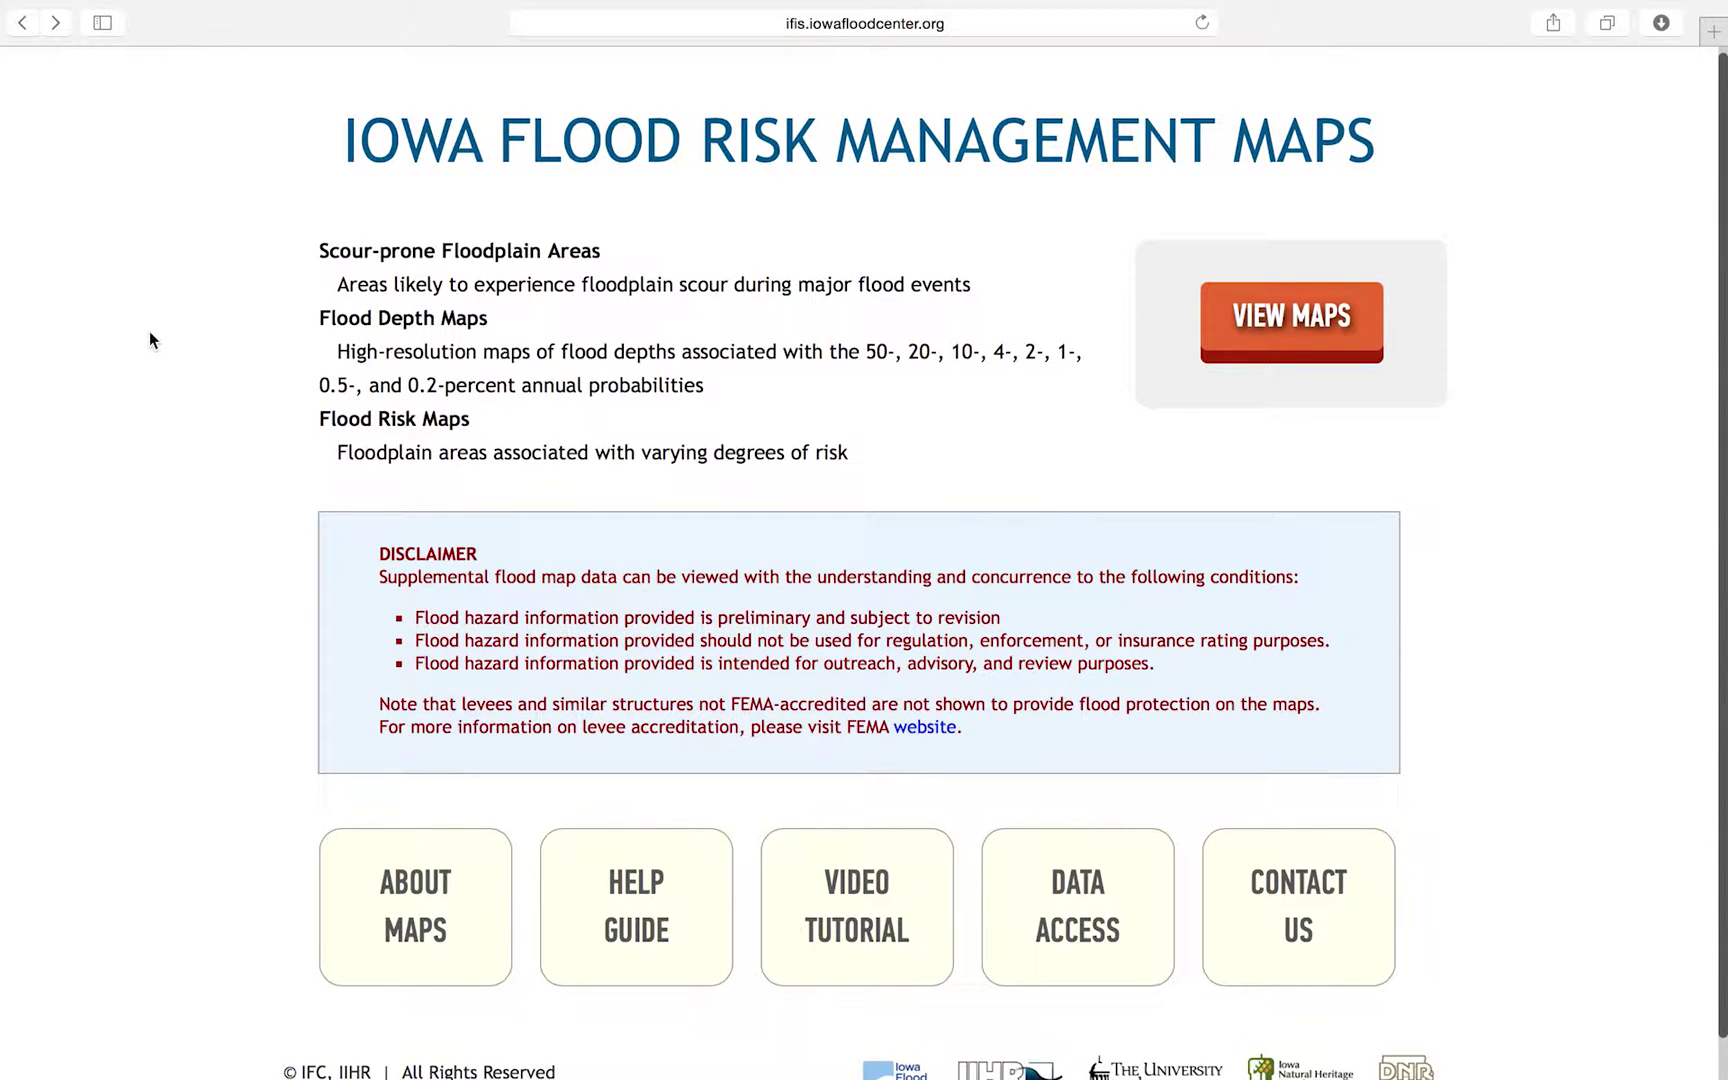
Step: Open Data Access and open the iihr.uiowa.edu PDF Maps link in a new tab
{"action": "scroll", "coordinate": [148, 331], "scroll_direction": "down", "scroll_amount": 1}
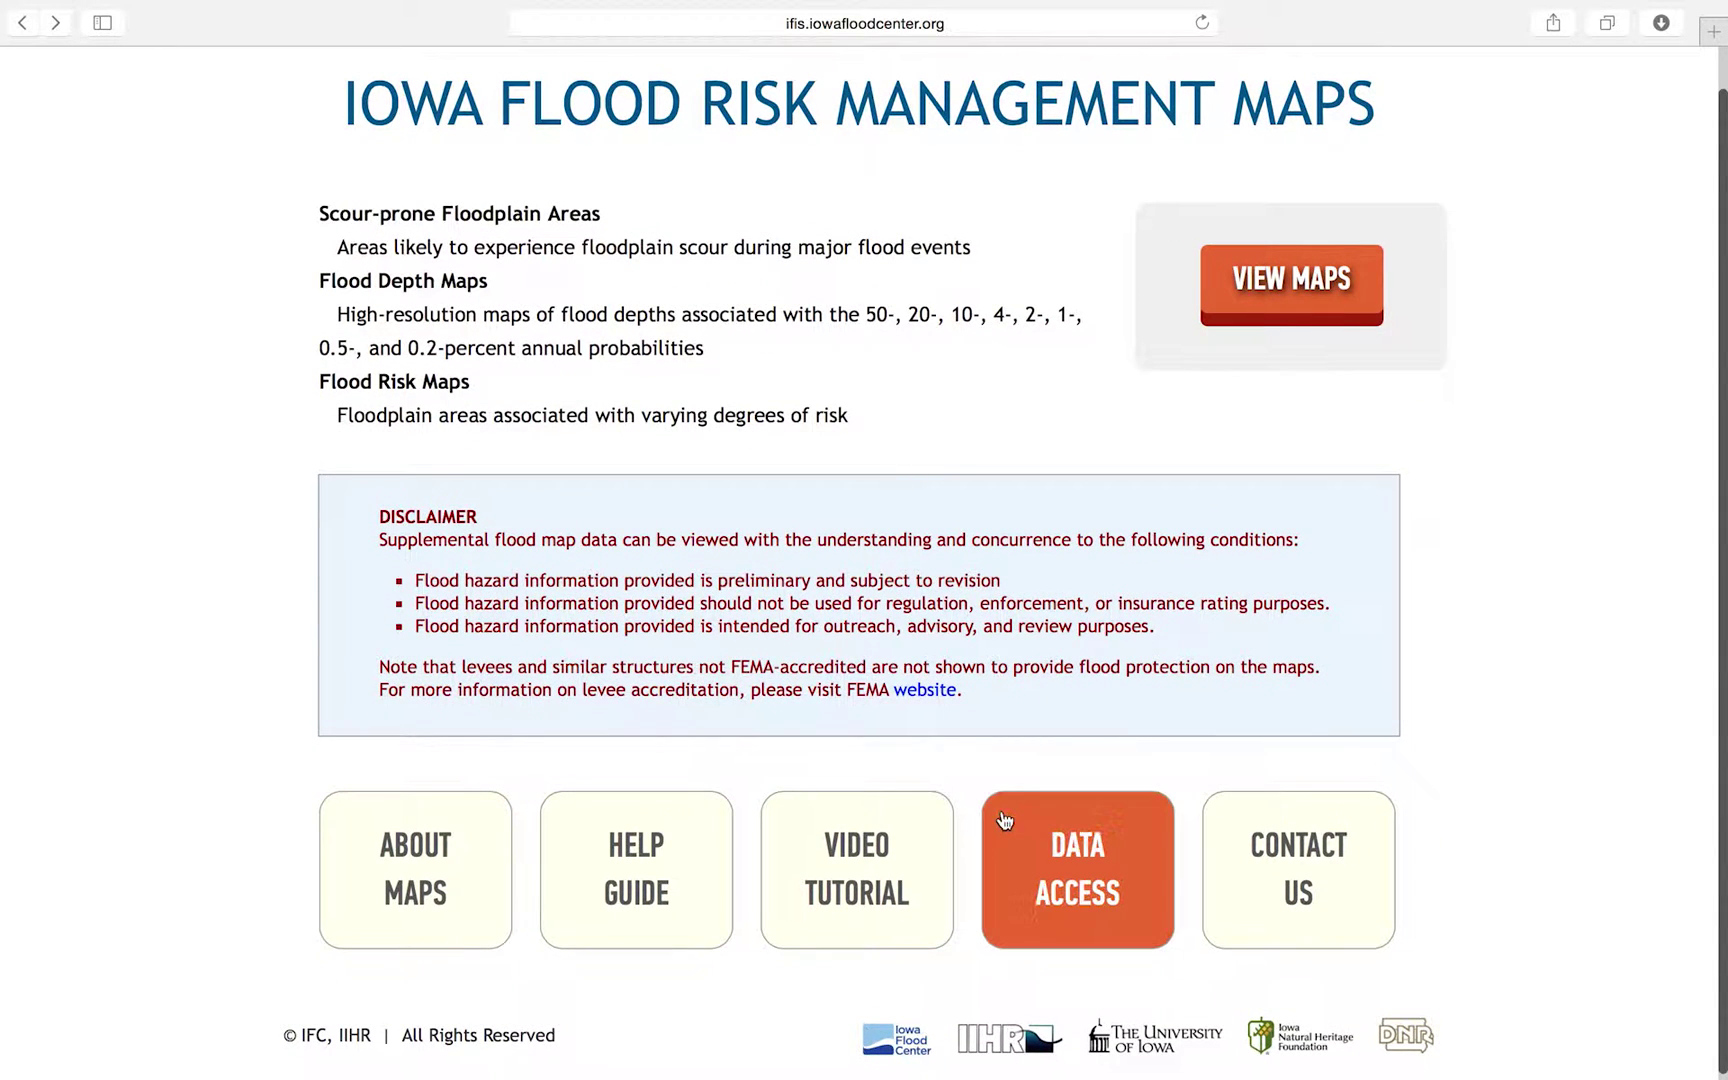
{"action": "left_click", "coordinate": [1005, 820]}
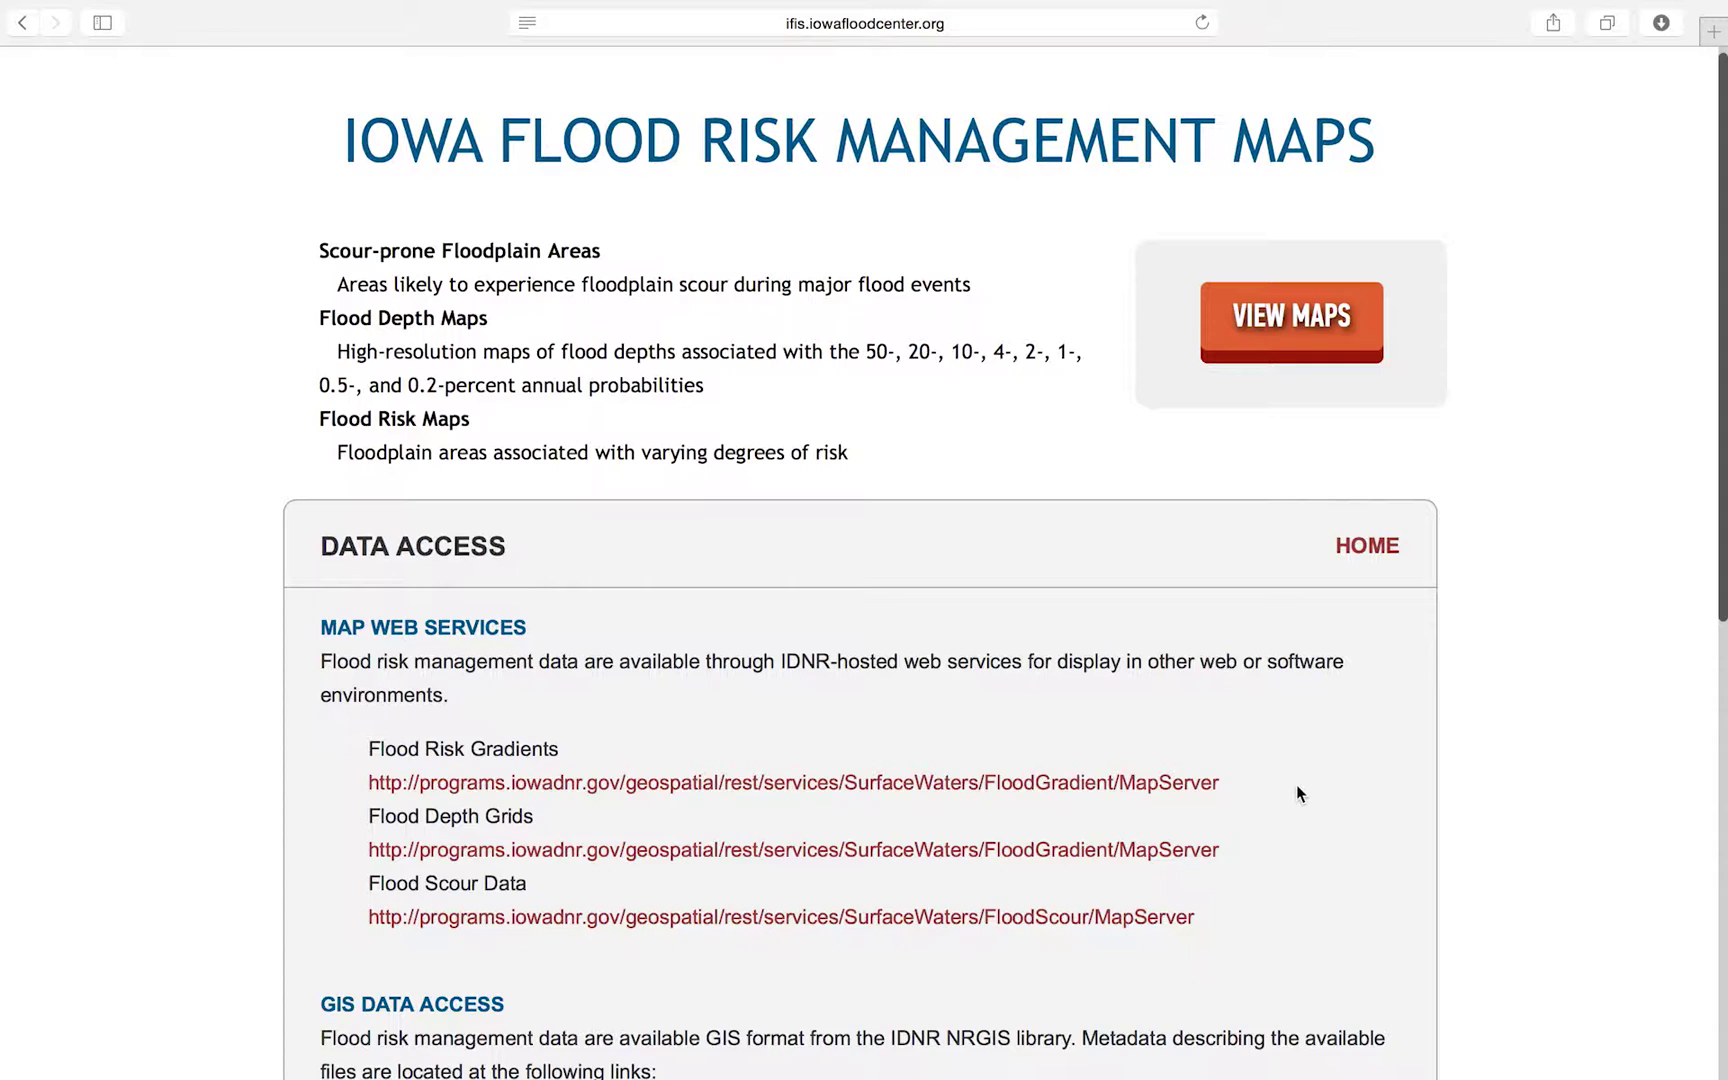
{"action": "scroll", "coordinate": [1296, 784], "scroll_direction": "down", "scroll_amount": 10}
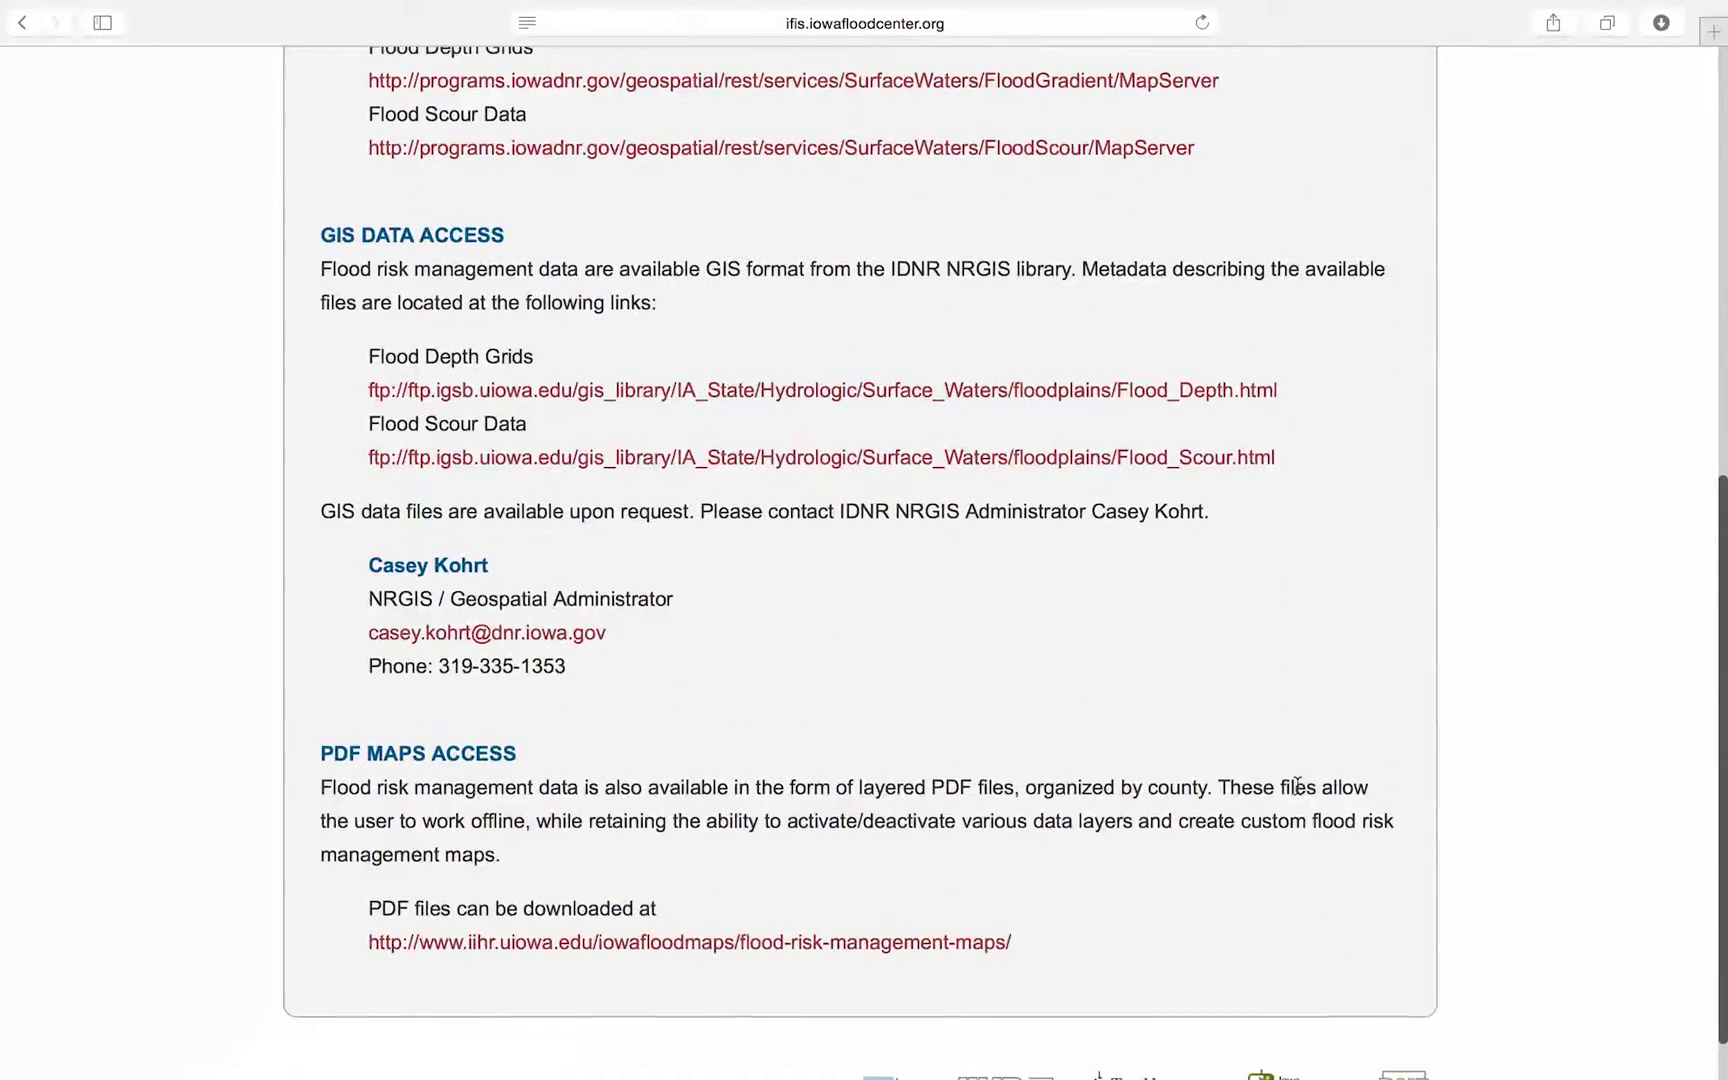
{"action": "scroll", "coordinate": [1296, 784], "scroll_direction": "down", "scroll_amount": 1}
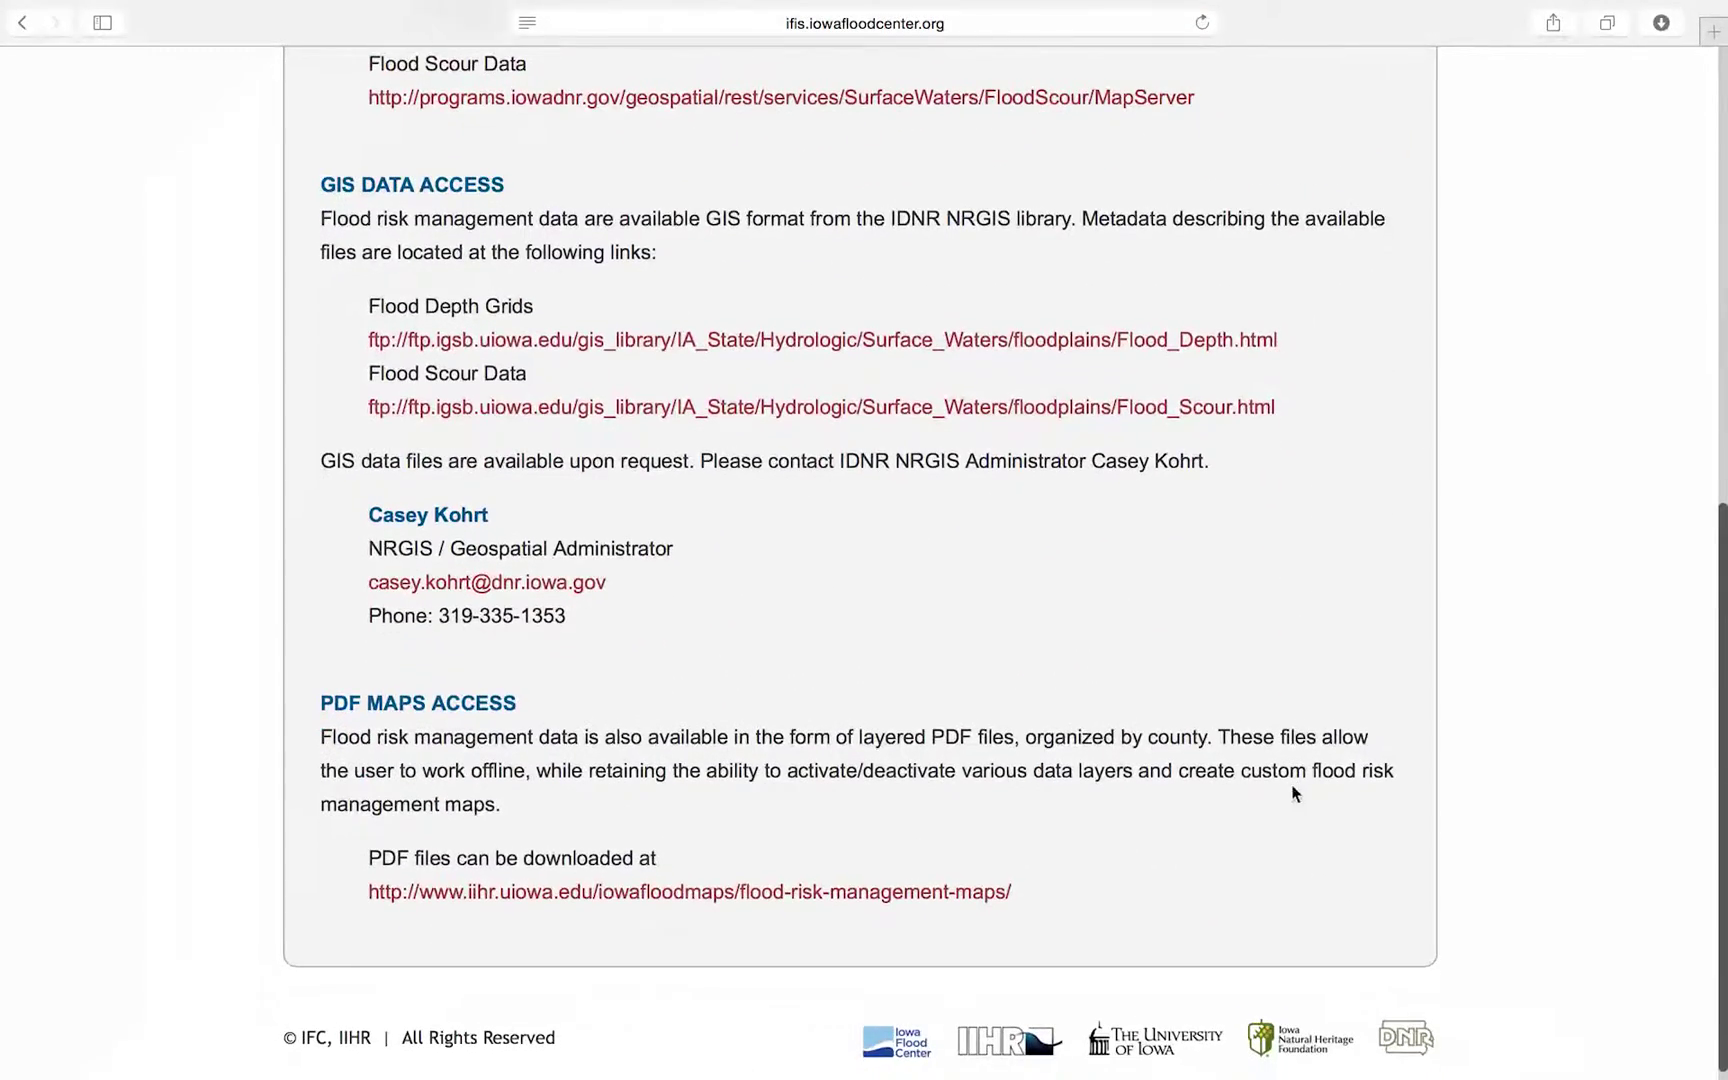
{"action": "right_click", "coordinate": [777, 898]}
{"action": "left_click", "coordinate": [745, 890]}
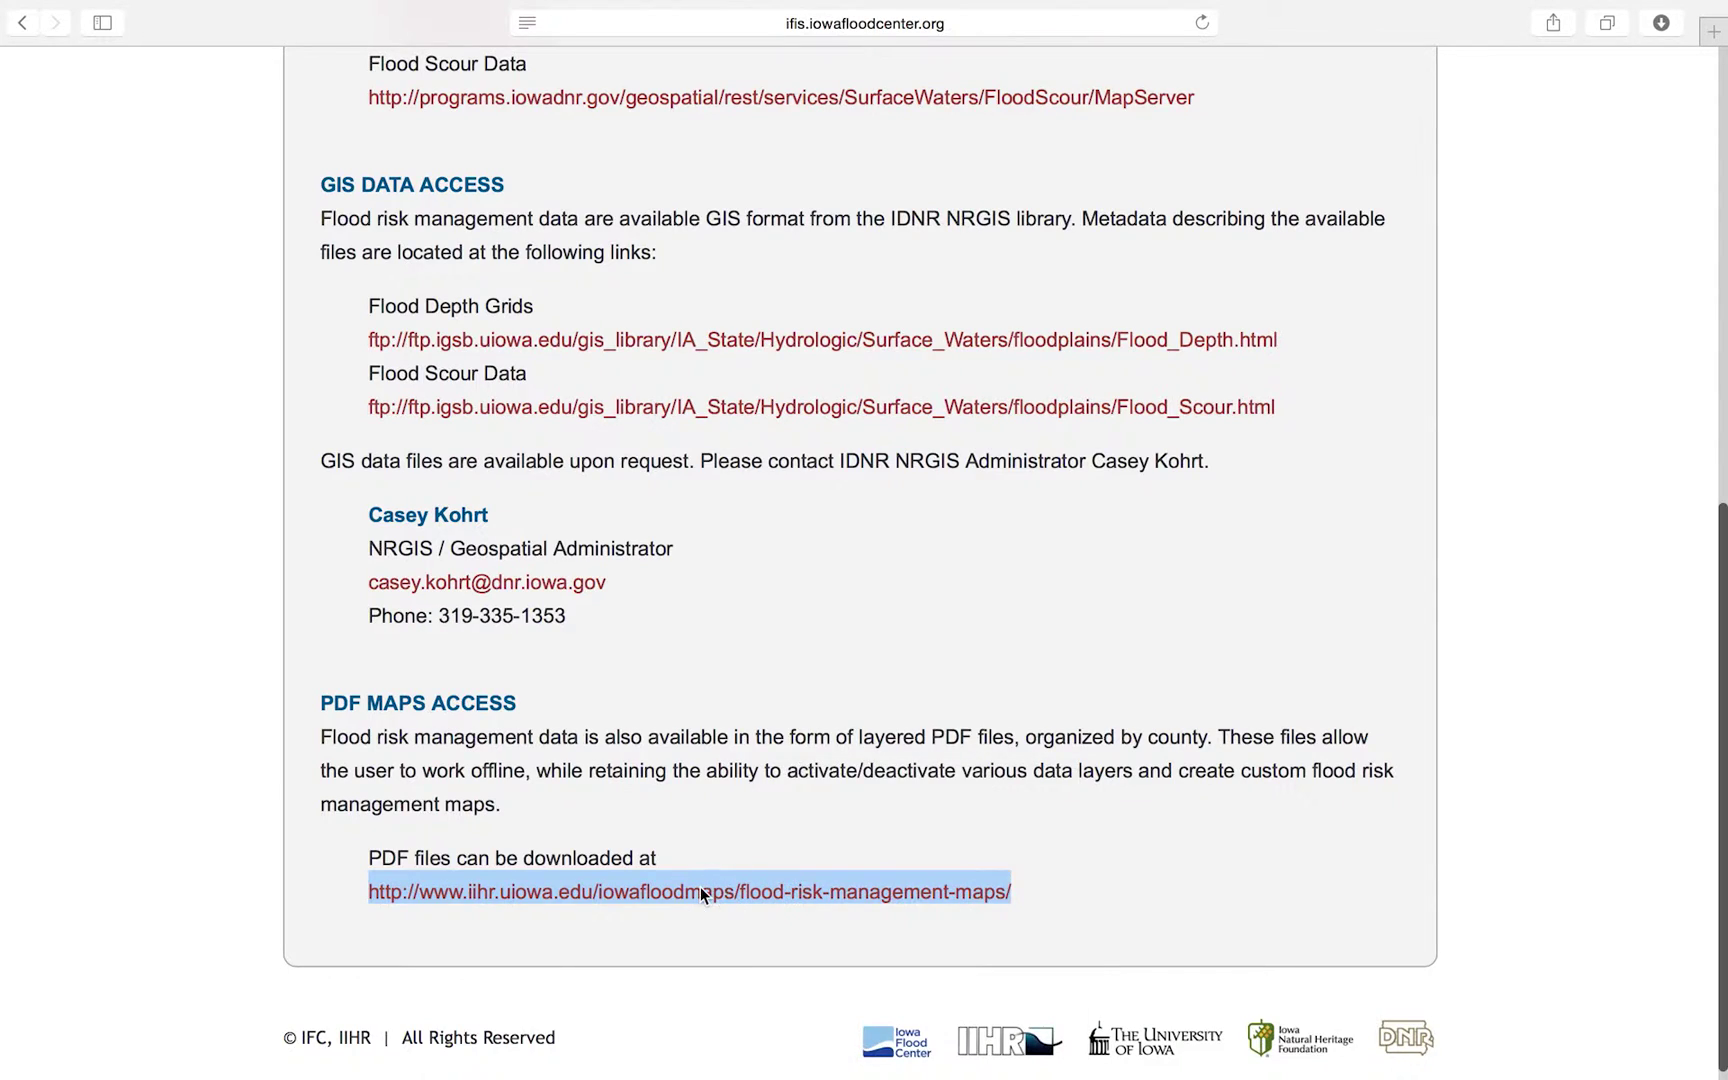
{"action": "left_click", "coordinate": [701, 886]}
{"action": "scroll", "coordinate": [868, 576], "scroll_direction": "down", "scroll_amount": 5}
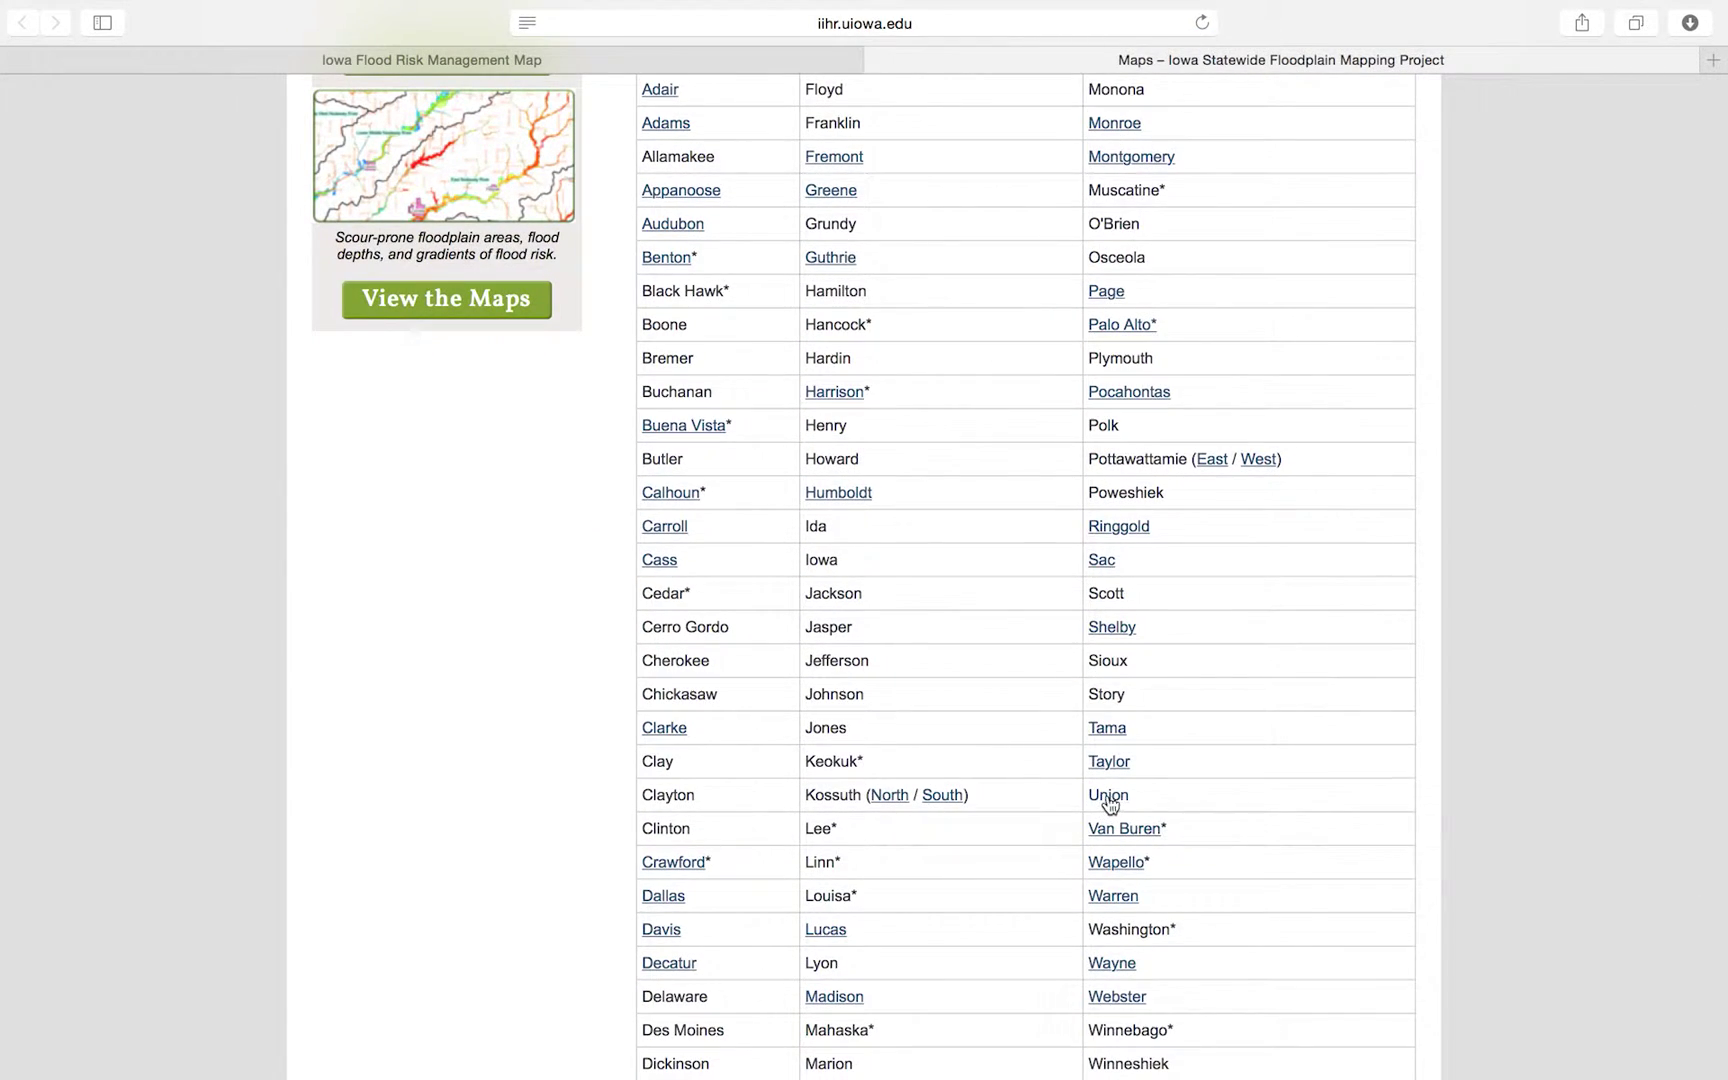
Step: Download the Union county map file and check the Desktop sorted by Date Modified in Finder
{"action": "right_click", "coordinate": [1107, 794]}
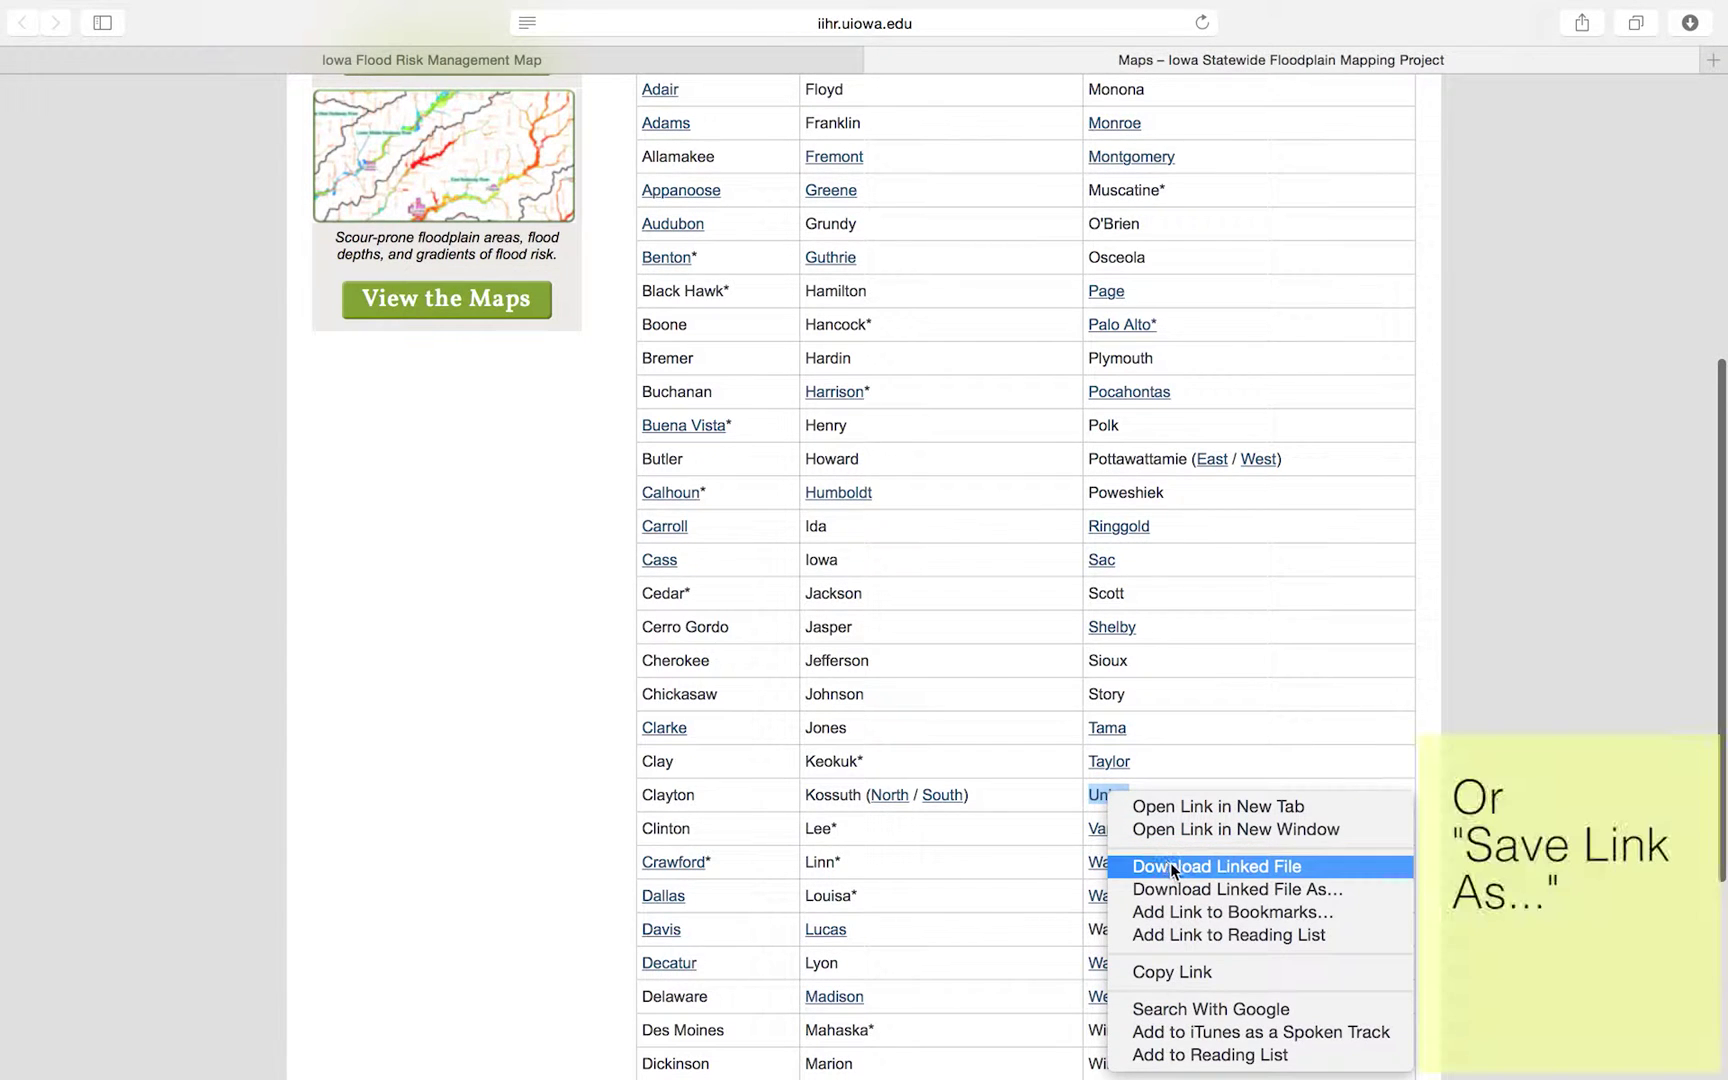
{"action": "left_click", "coordinate": [1326, 862]}
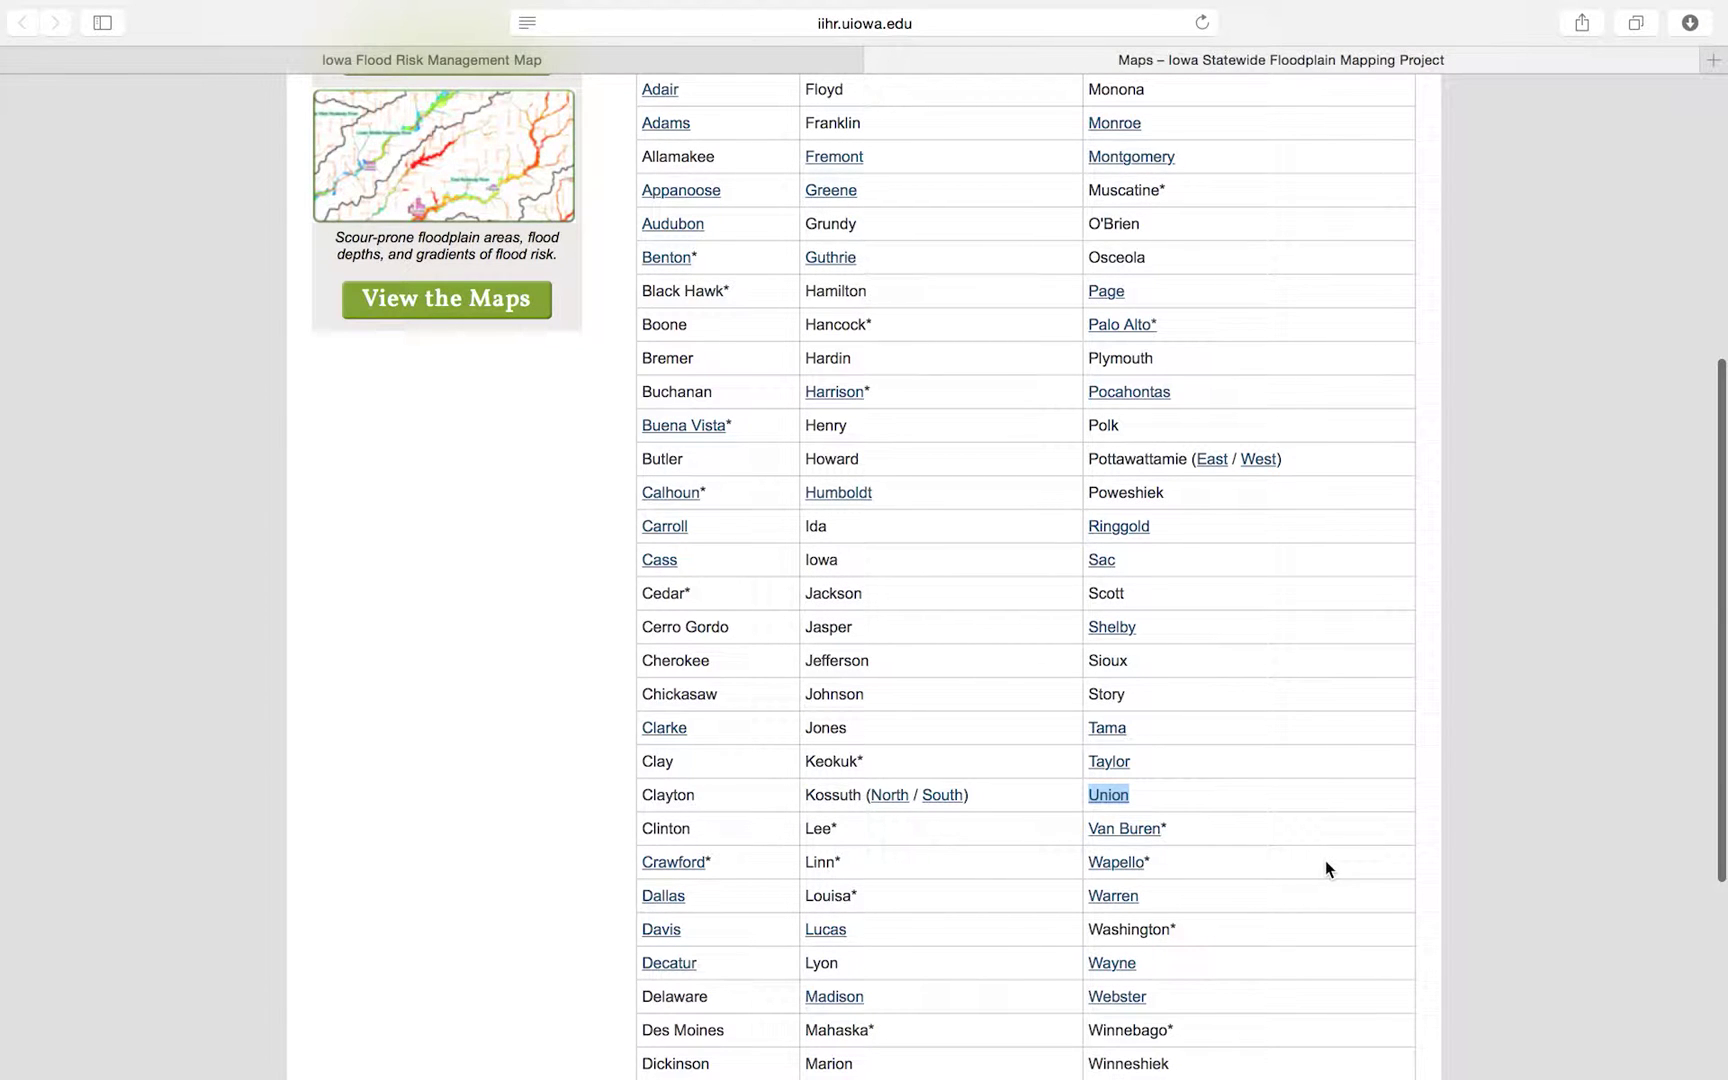
{"action": "mouse_move", "coordinate": [415, 1050]}
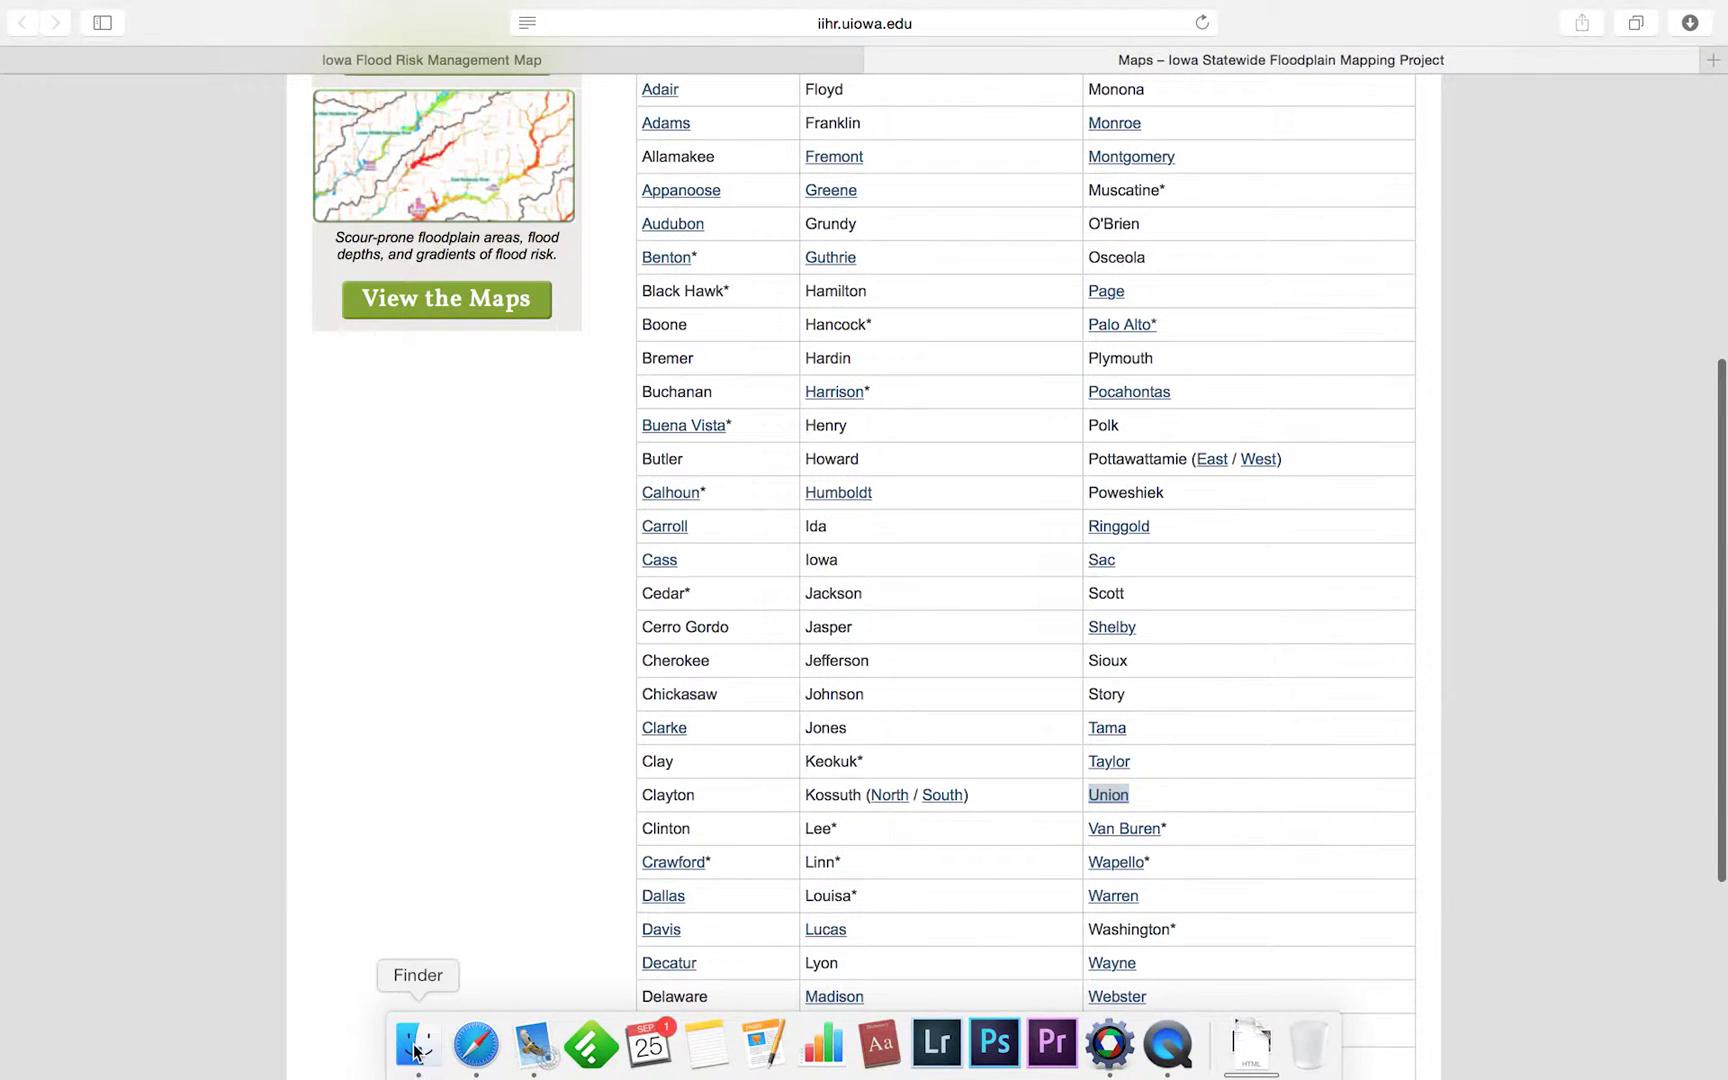
{"action": "left_click", "coordinate": [415, 1050]}
{"action": "left_click", "coordinate": [620, 372]}
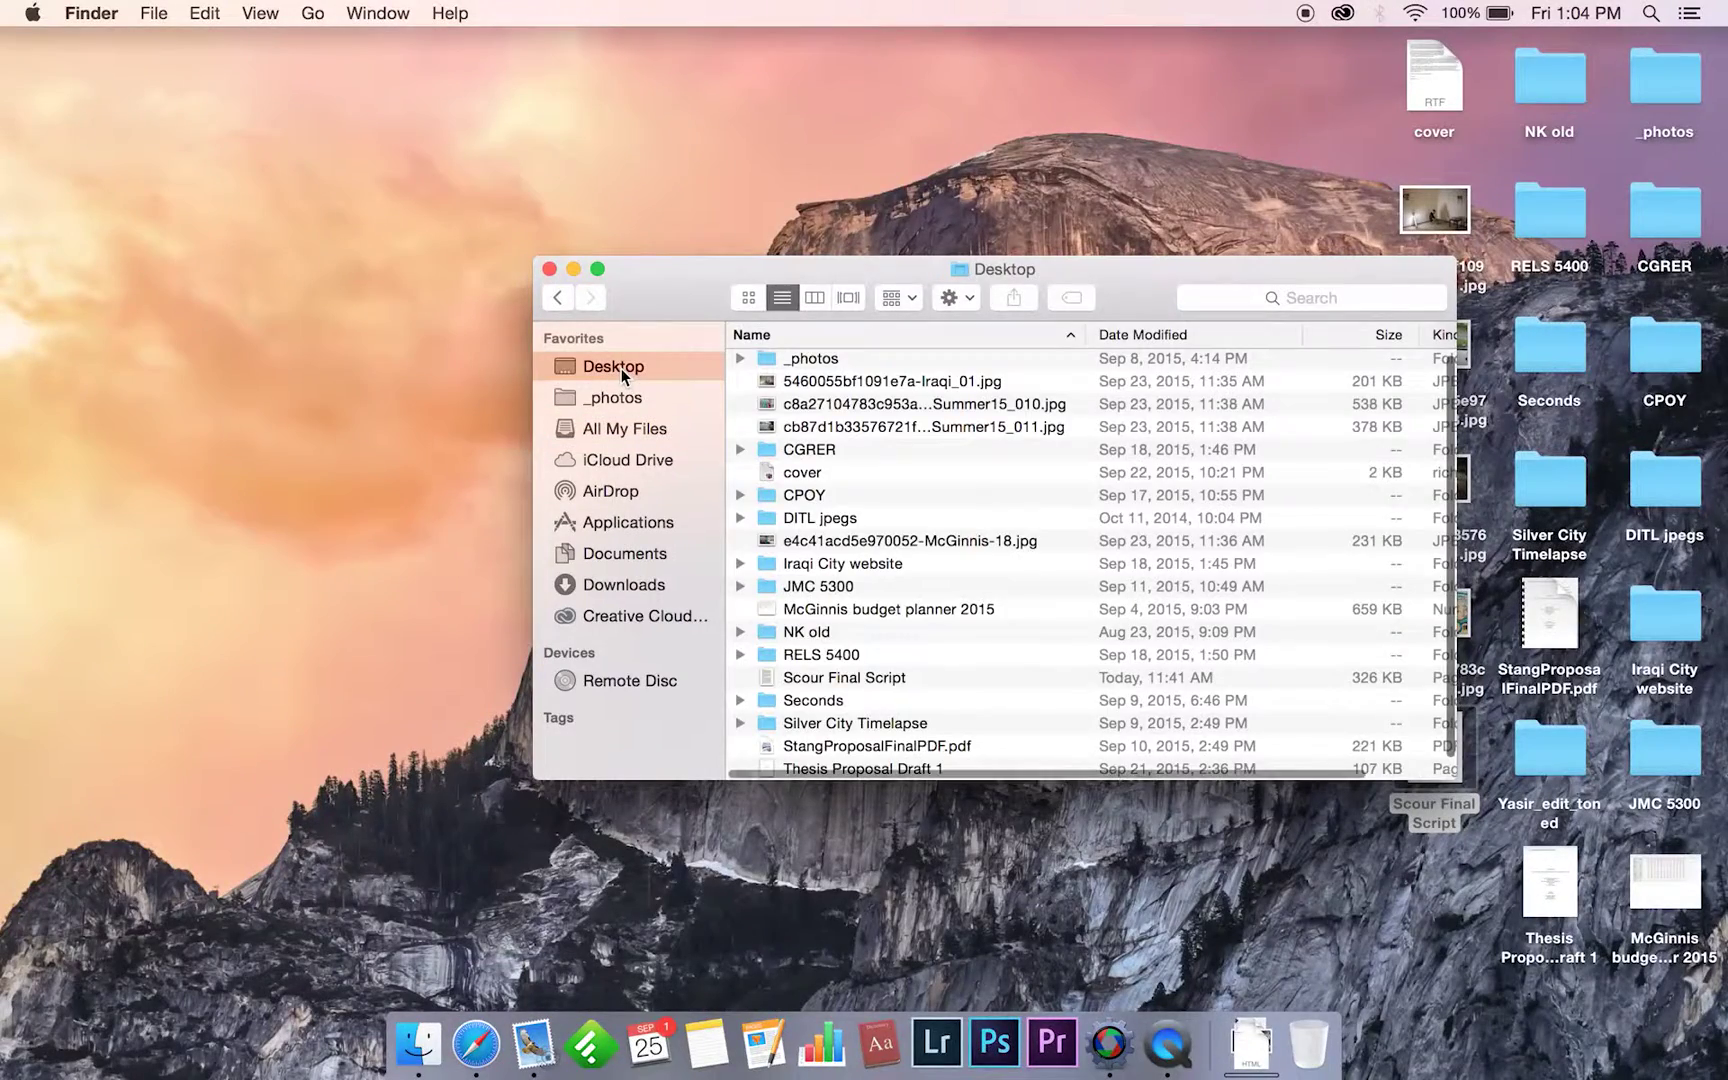
{"action": "left_click", "coordinate": [1140, 335]}
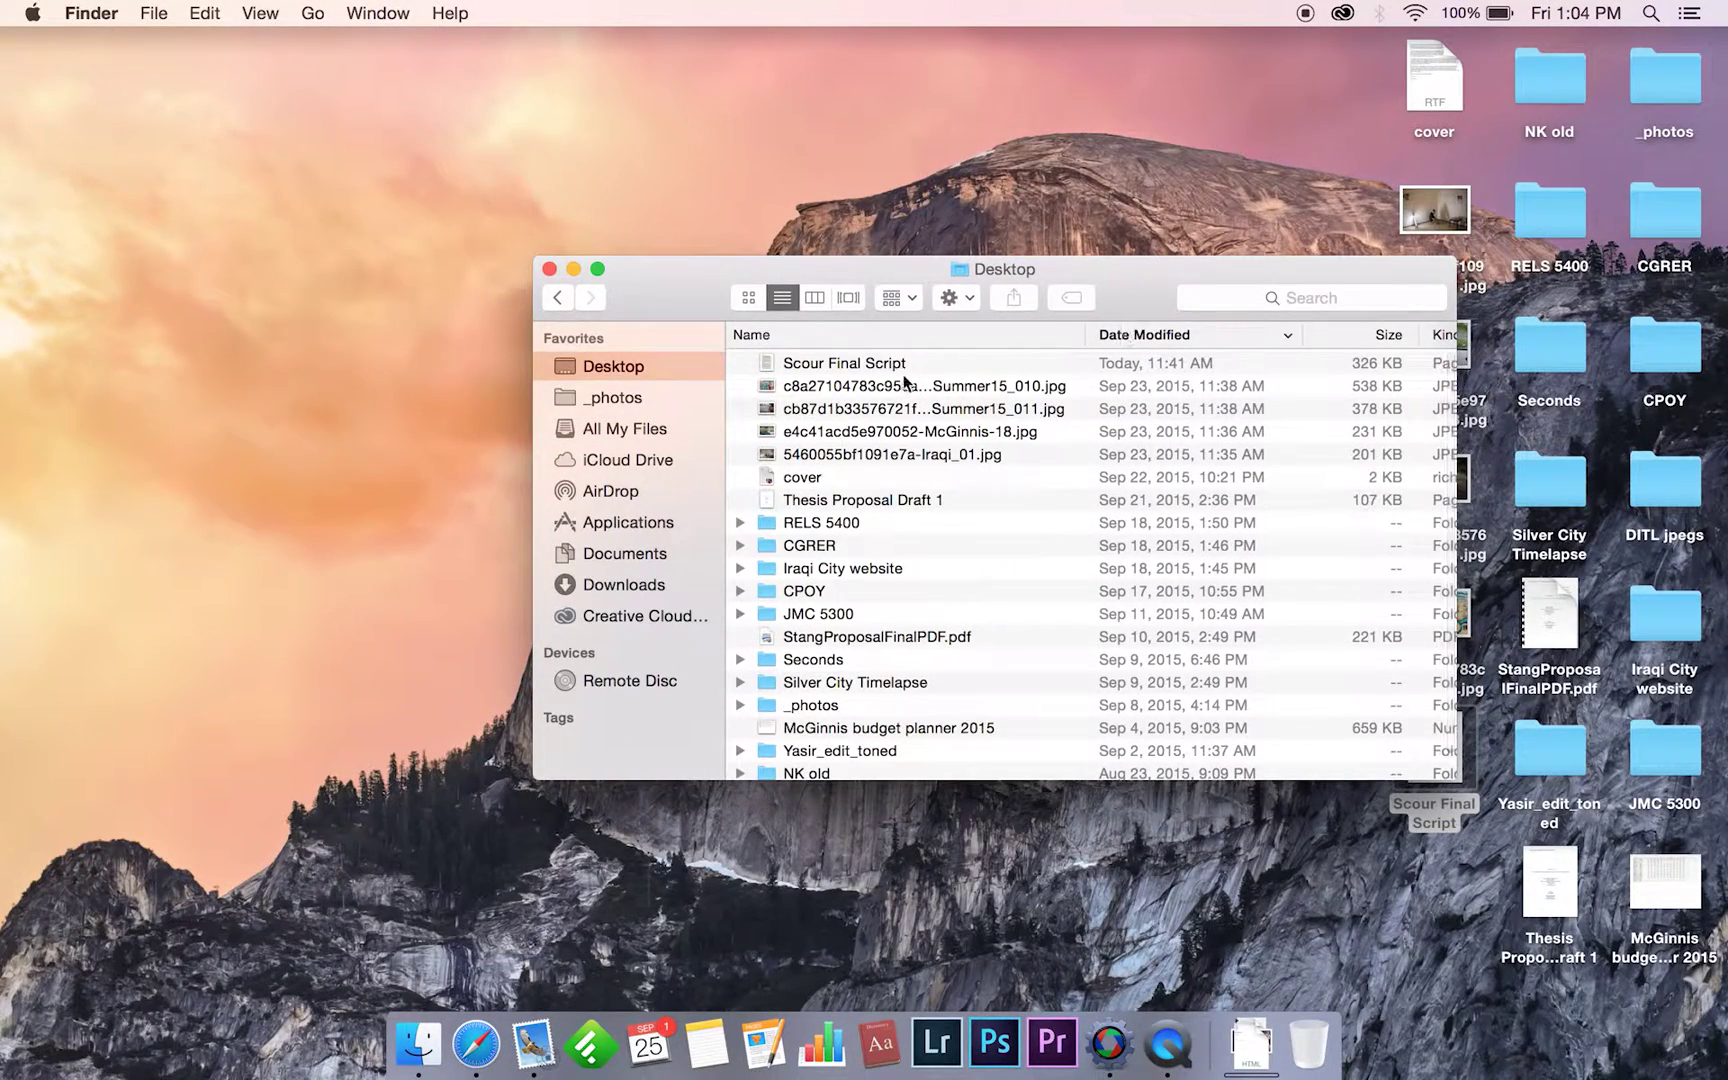
{"action": "left_click", "coordinate": [550, 270]}
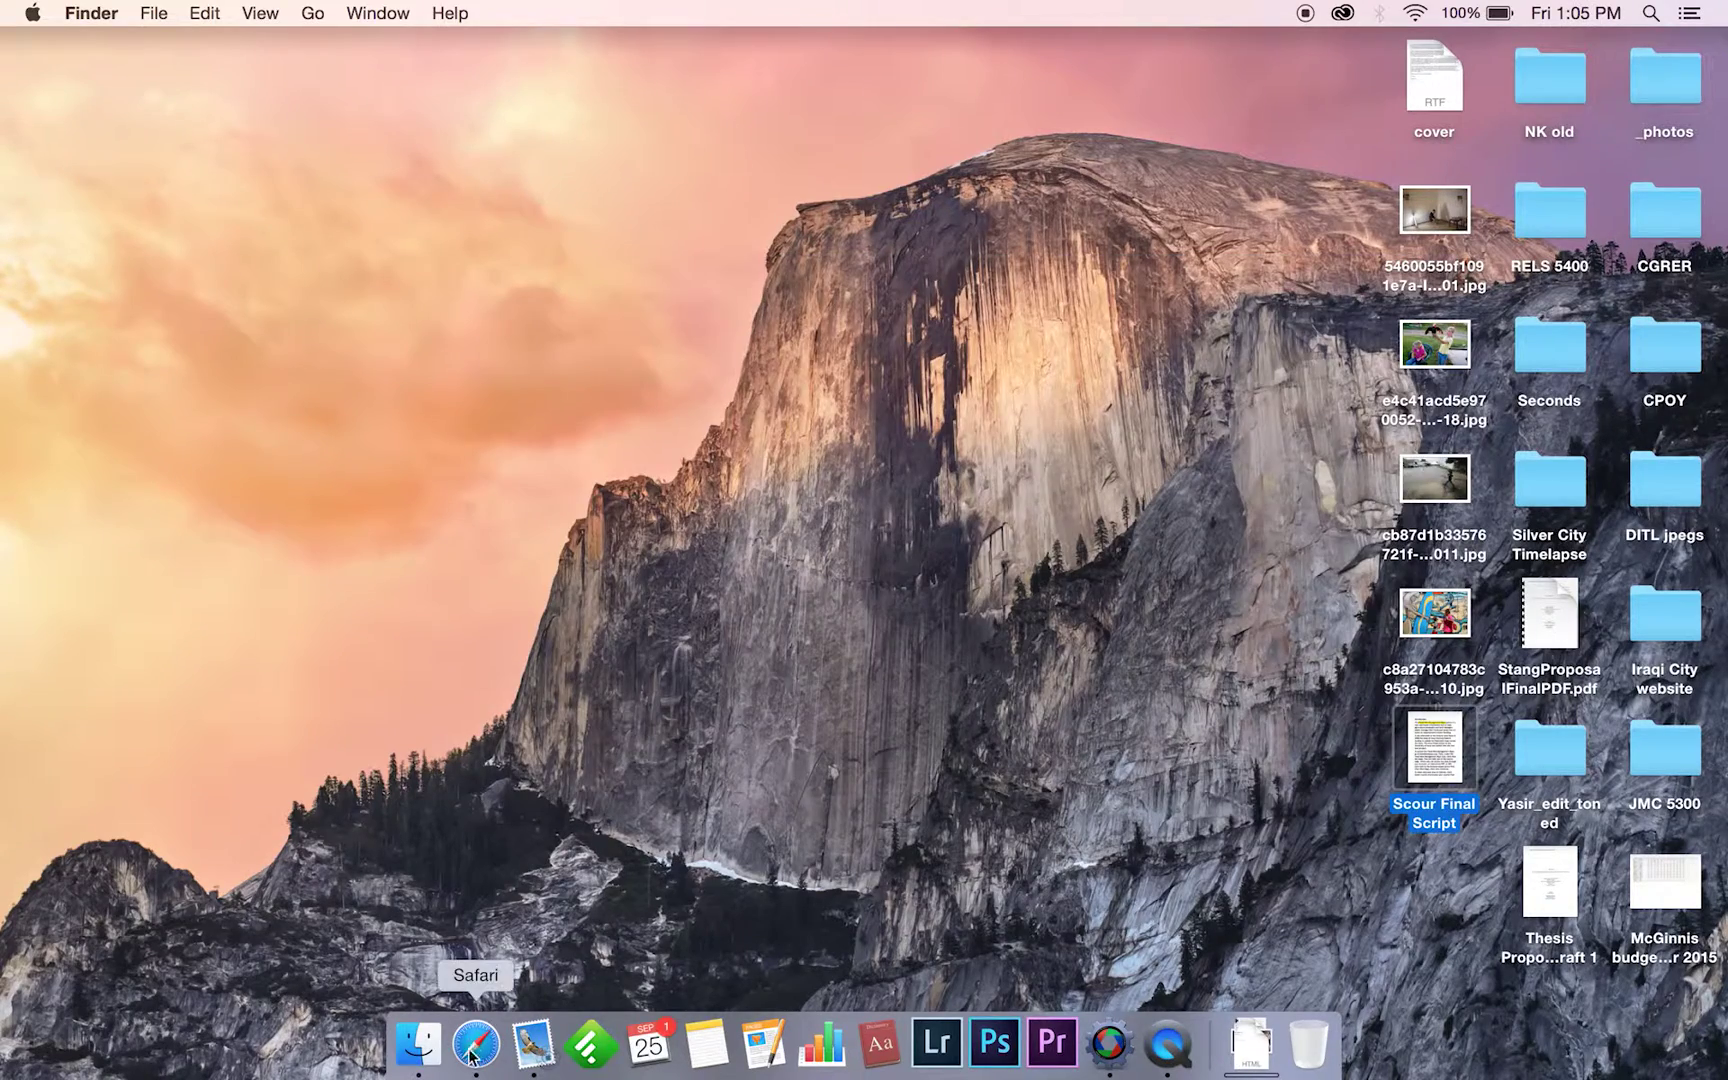
{"action": "left_click", "coordinate": [474, 1048]}
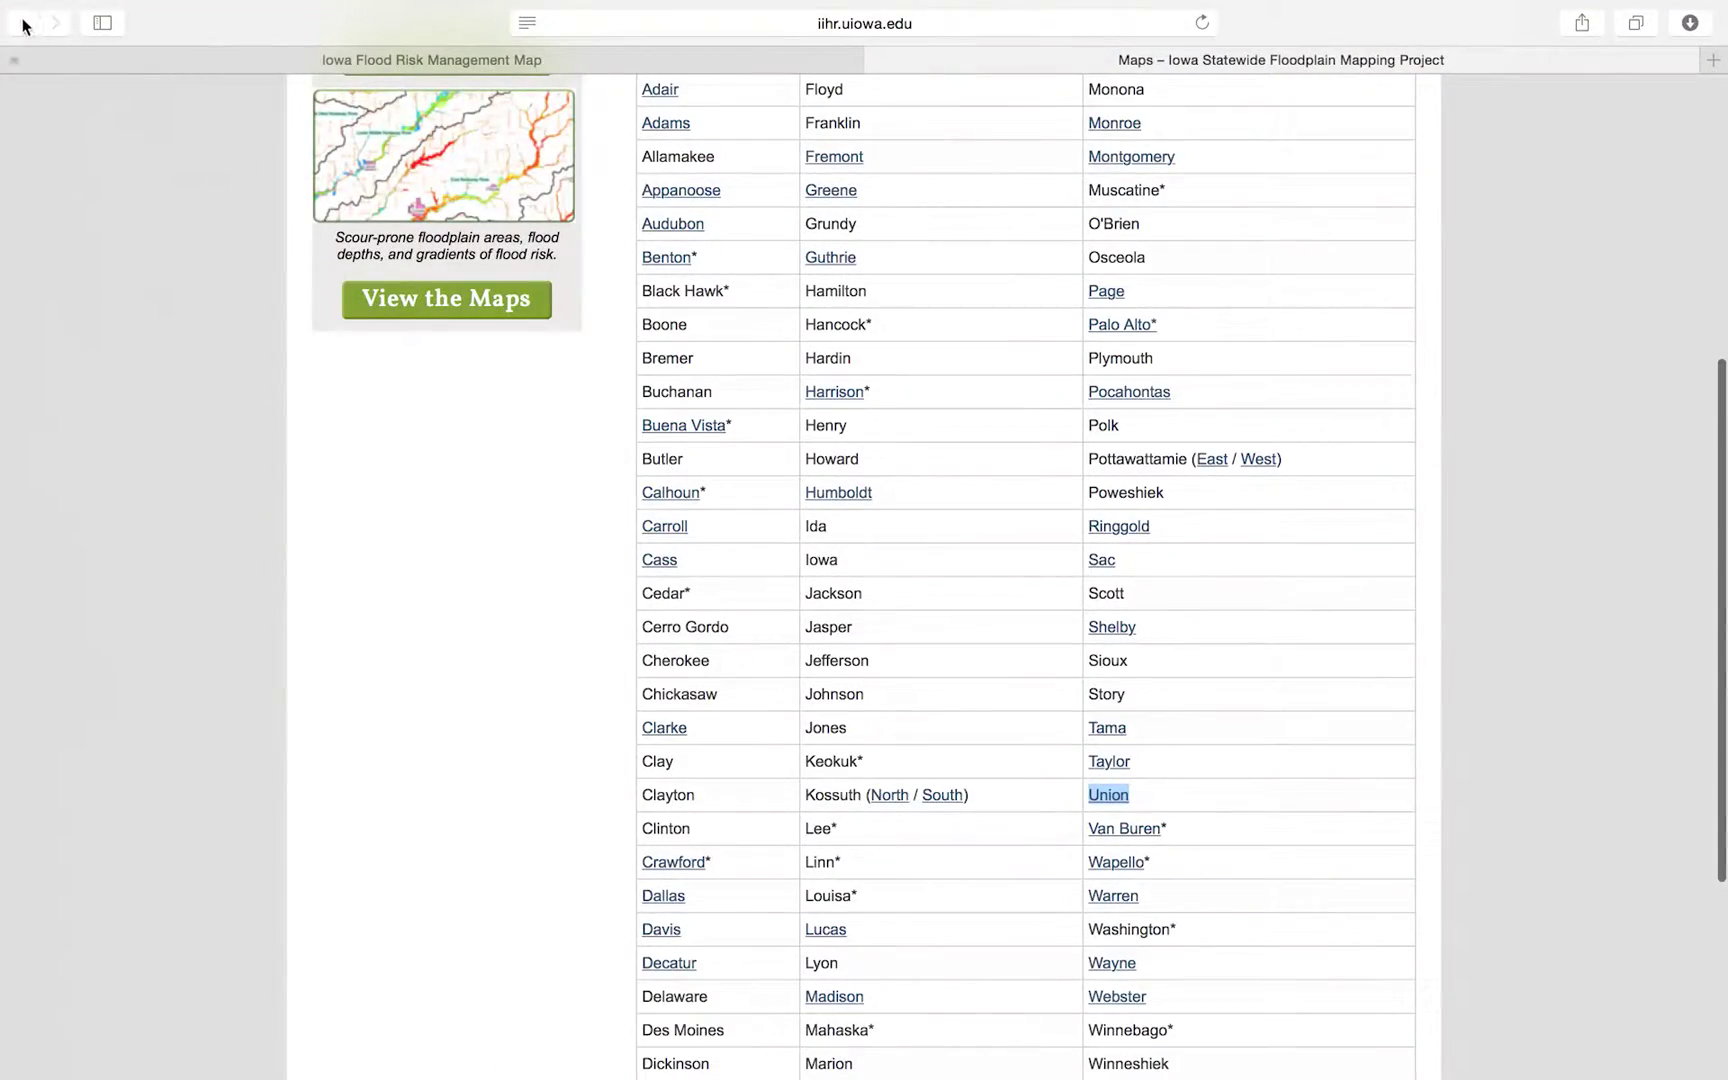
Step: Close the county Maps tab and return to the flood maps home page
{"action": "left_click", "coordinate": [878, 61]}
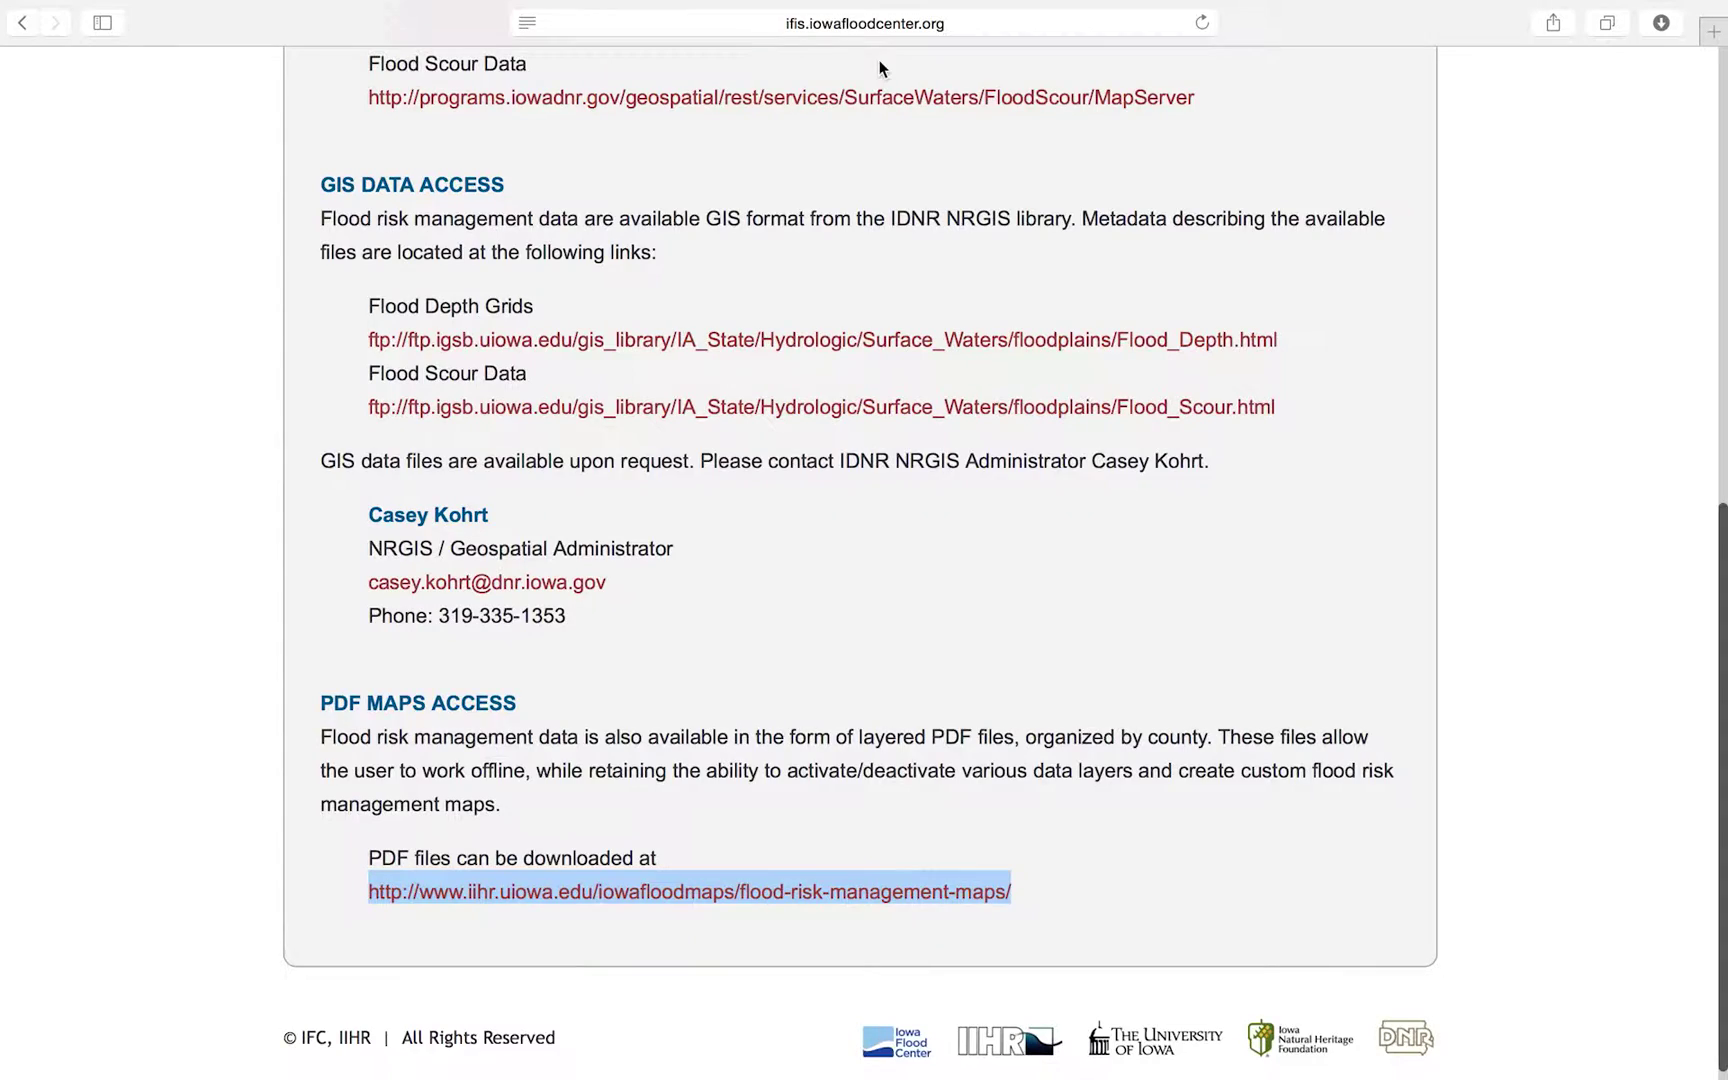
{"action": "scroll", "coordinate": [716, 256], "scroll_direction": "up", "scroll_amount": 15}
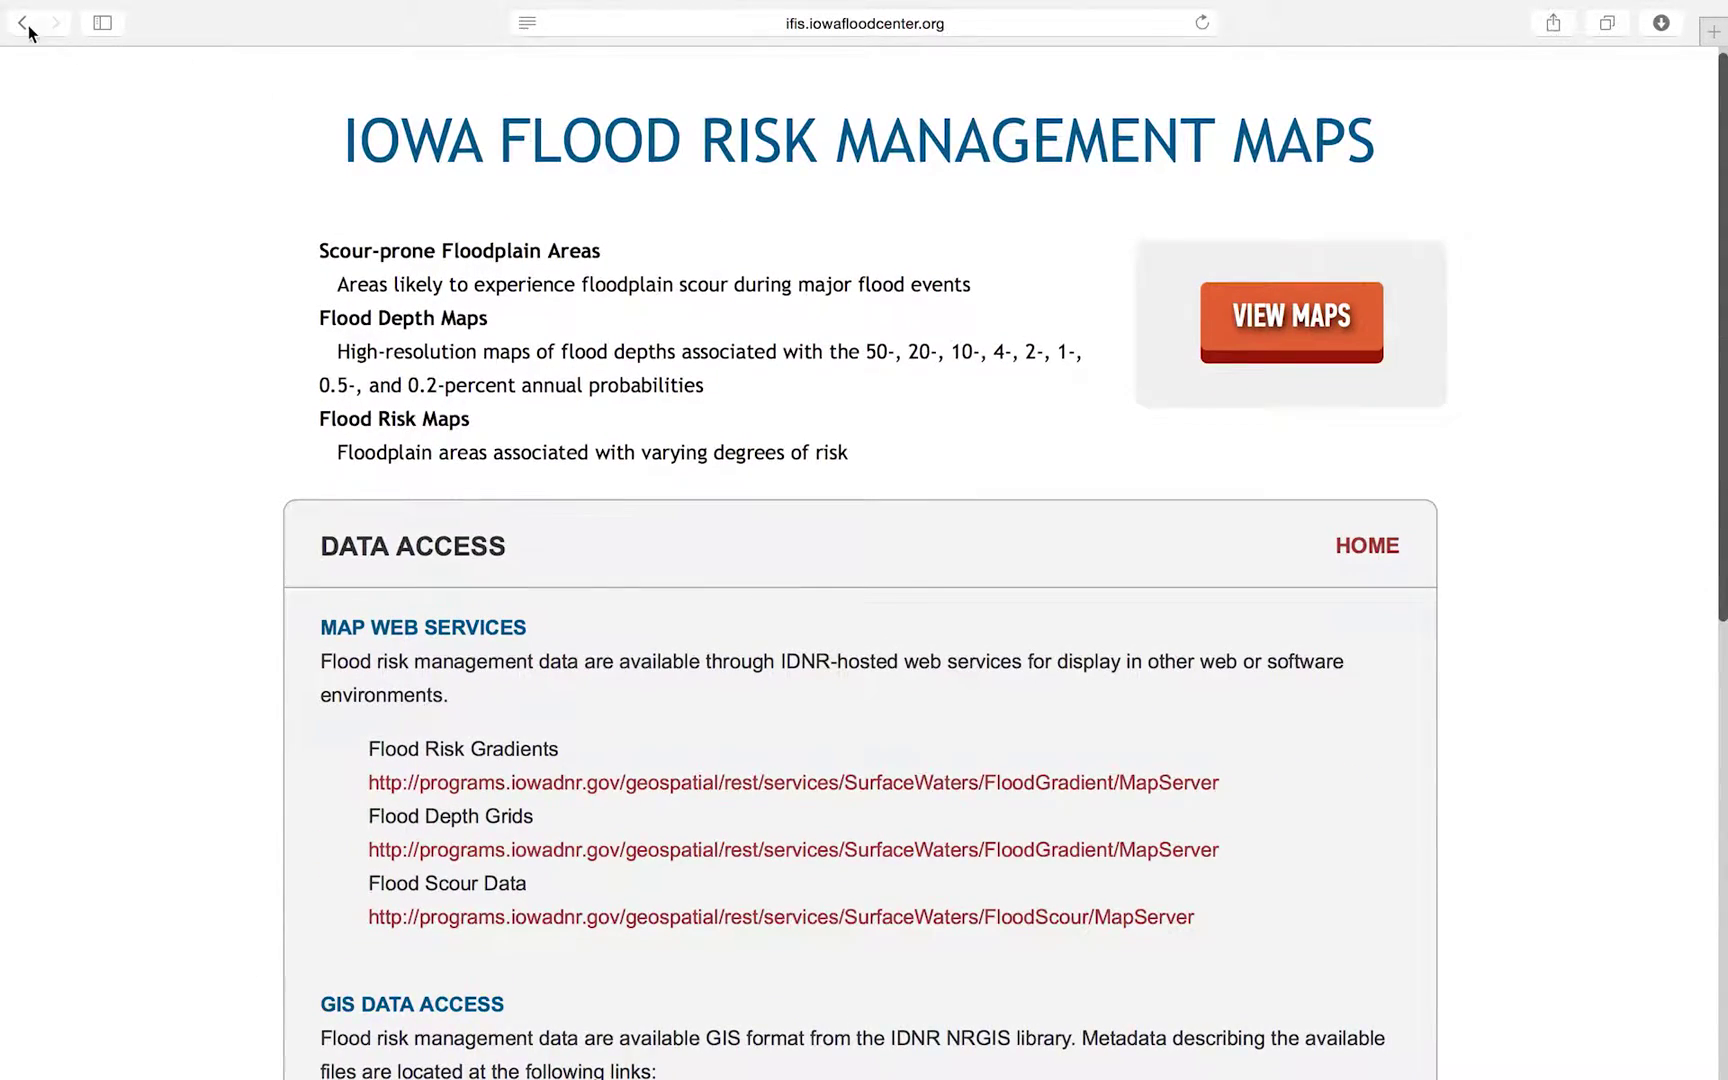
{"action": "left_click", "coordinate": [25, 25]}
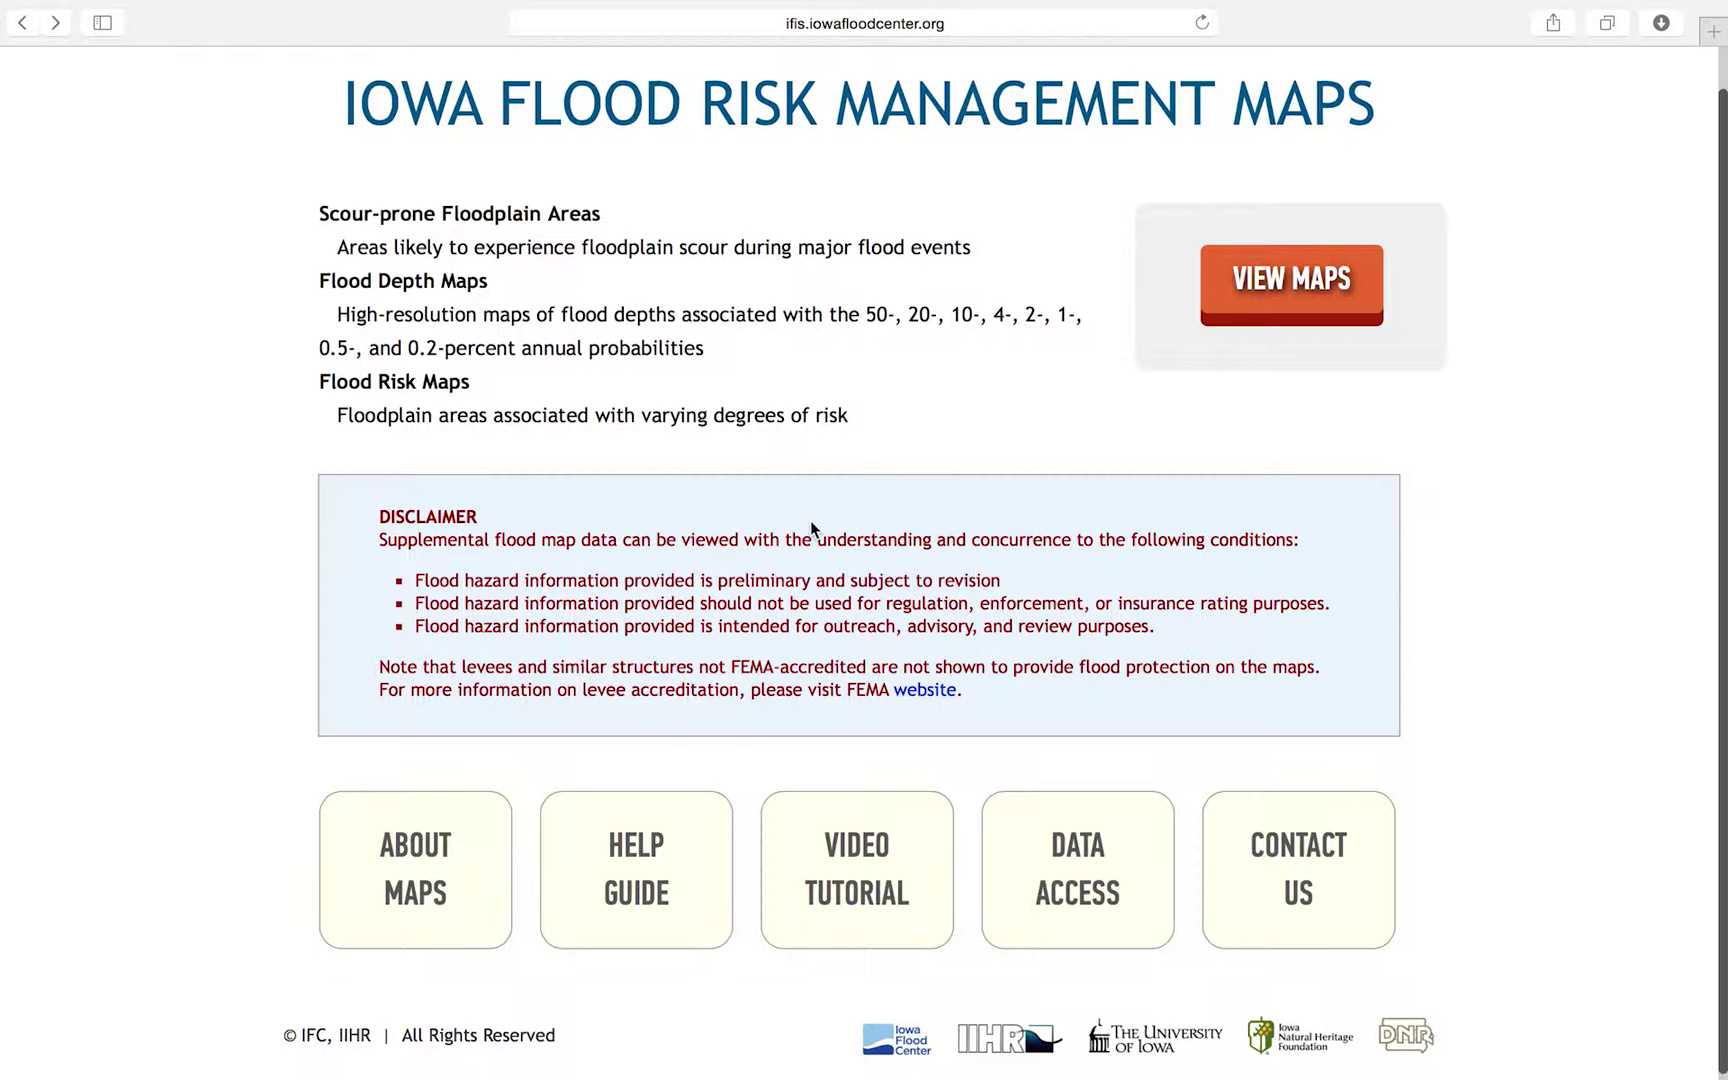
Step: Read through the Data Access section again, then go back to the home page
{"action": "left_click", "coordinate": [1050, 830]}
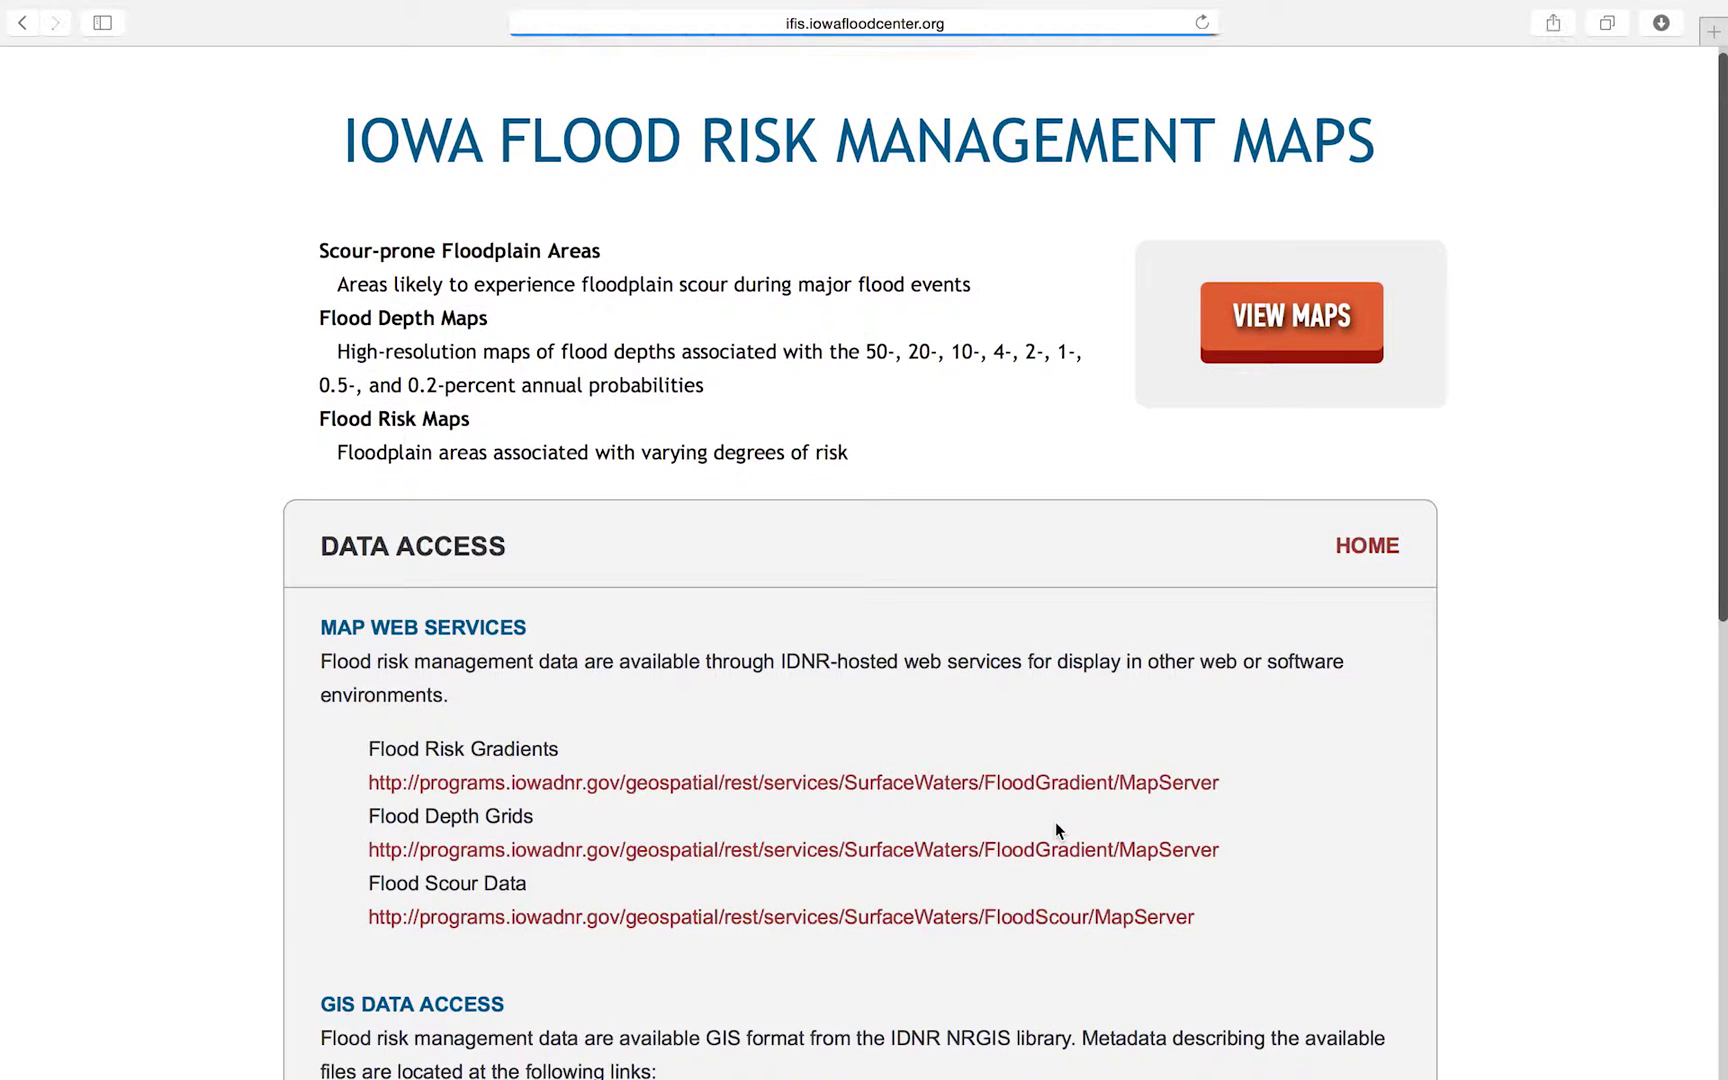
{"action": "scroll", "coordinate": [828, 668], "scroll_direction": "down", "scroll_amount": 5}
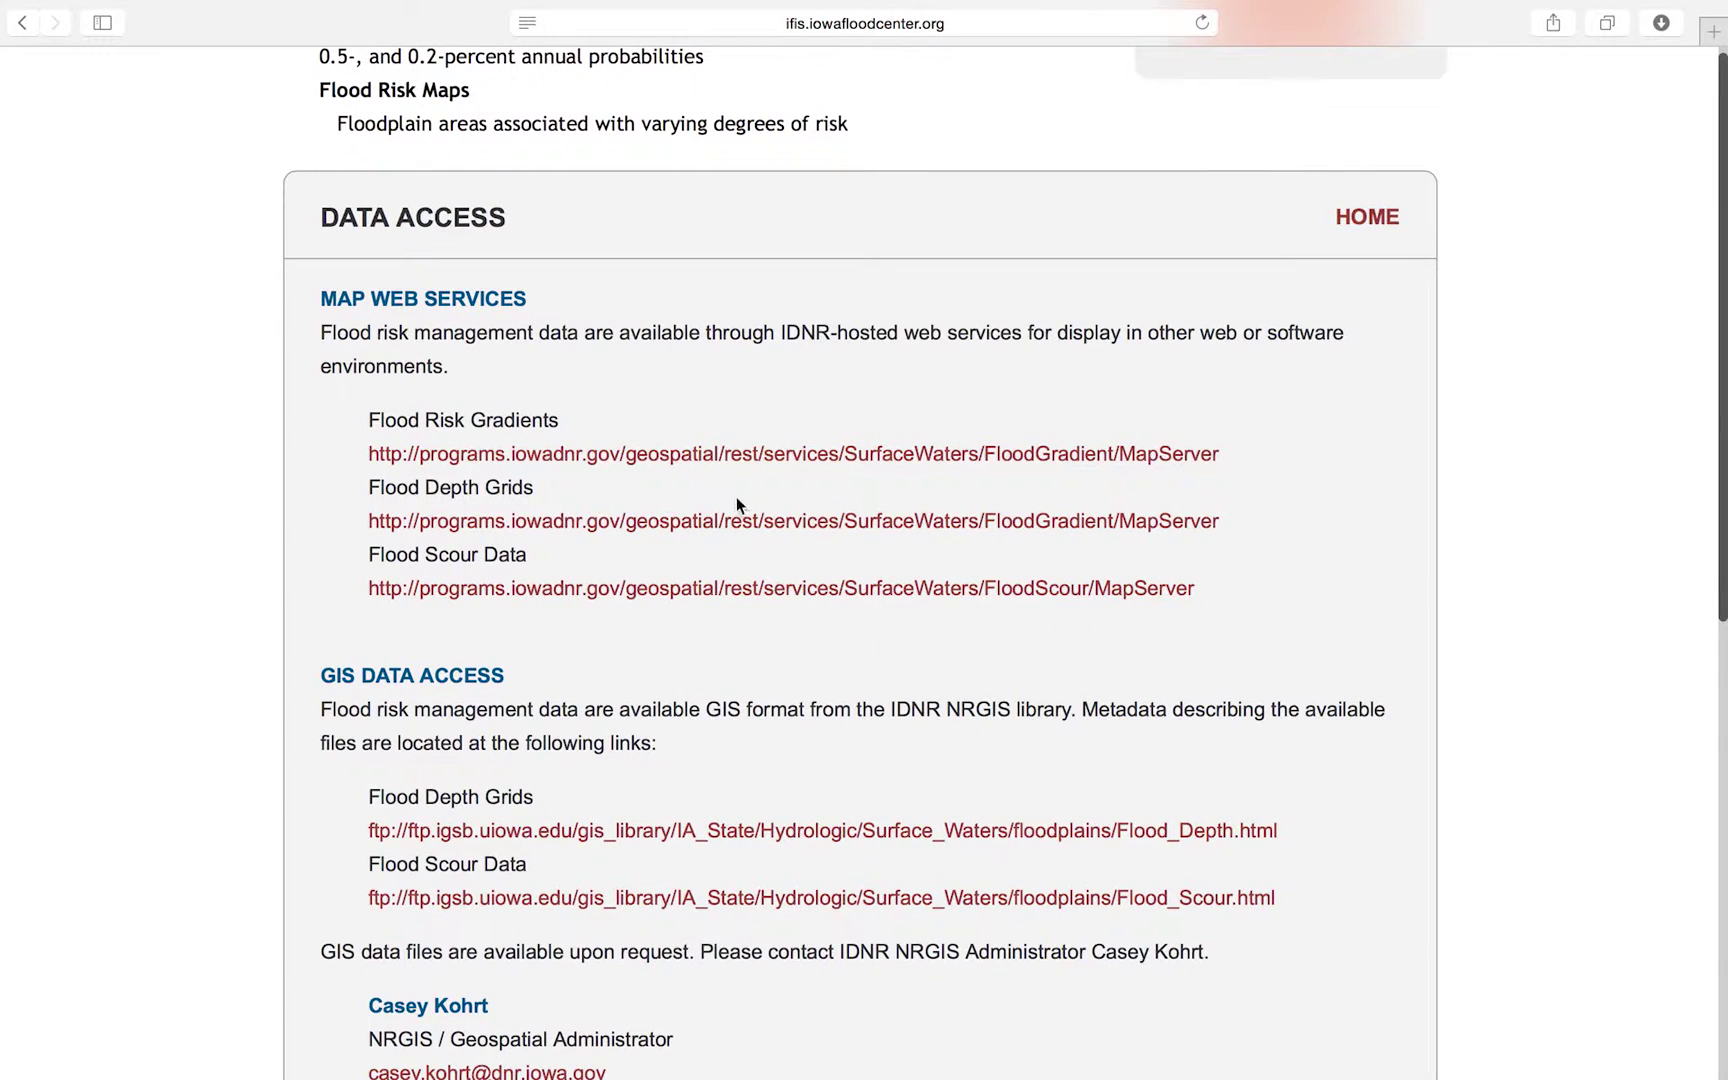
{"action": "scroll", "coordinate": [732, 607], "scroll_direction": "down", "scroll_amount": 4}
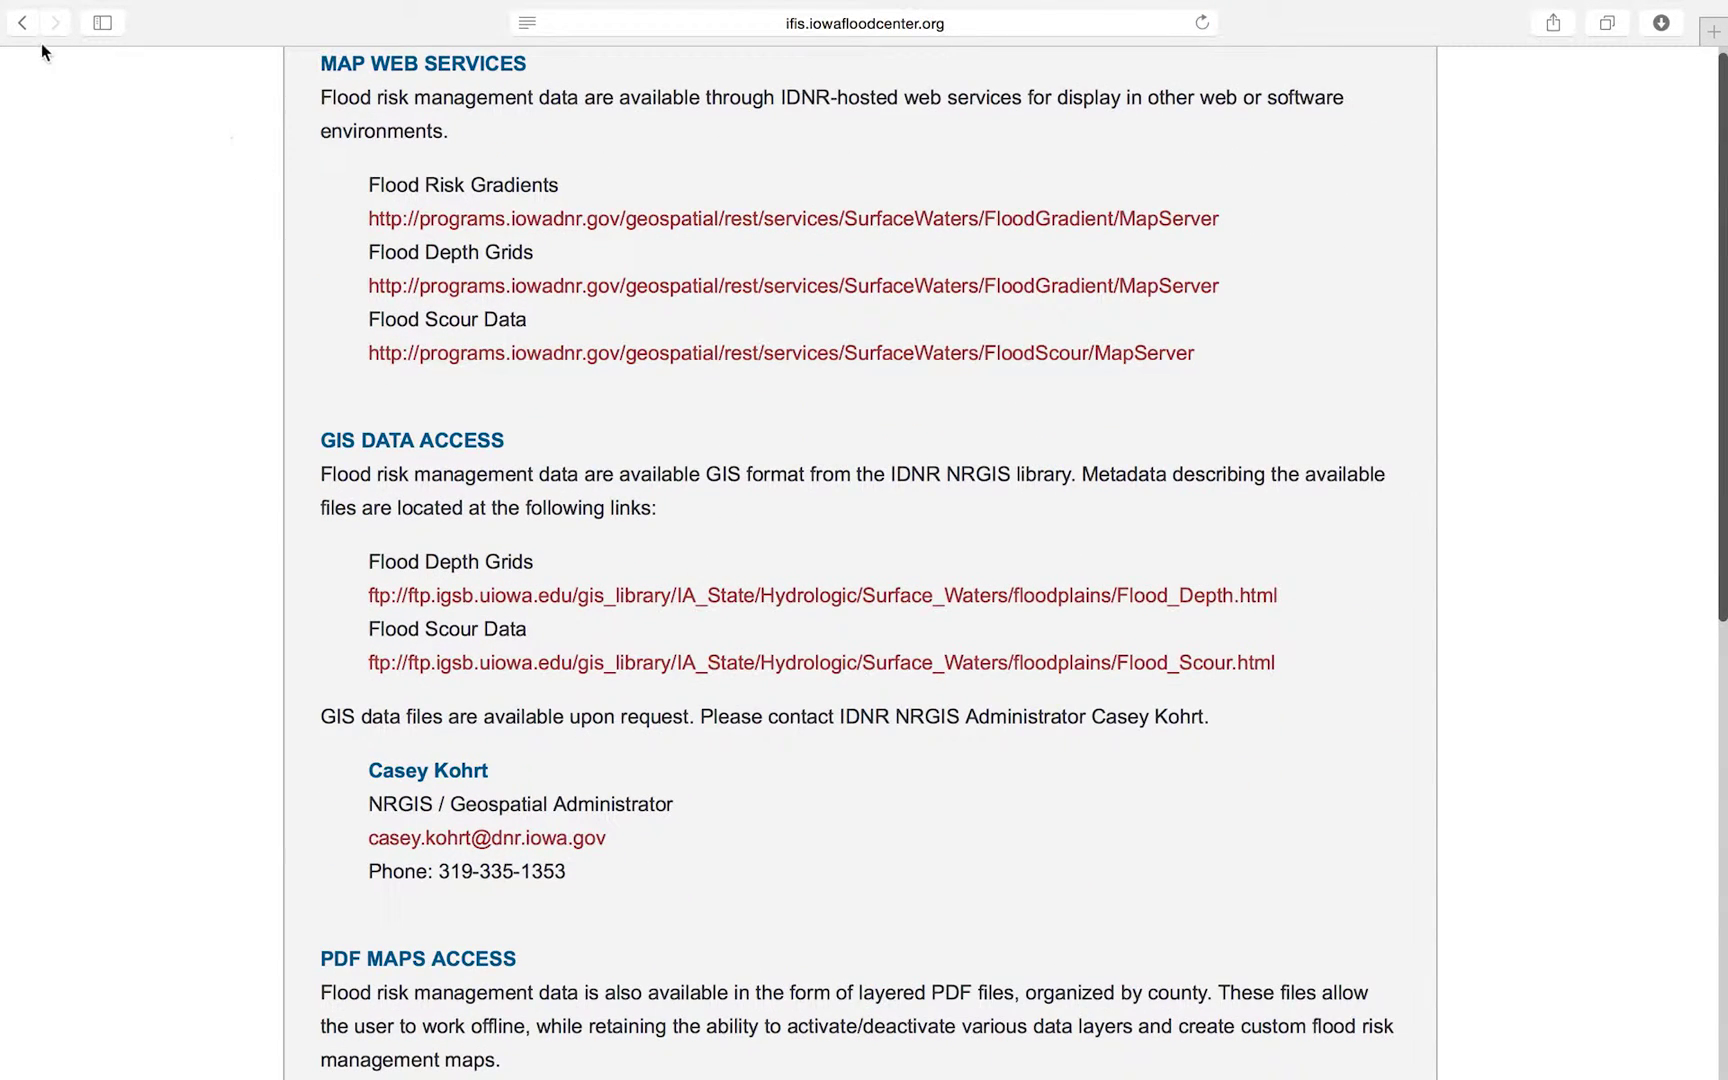
{"action": "left_click", "coordinate": [22, 23]}
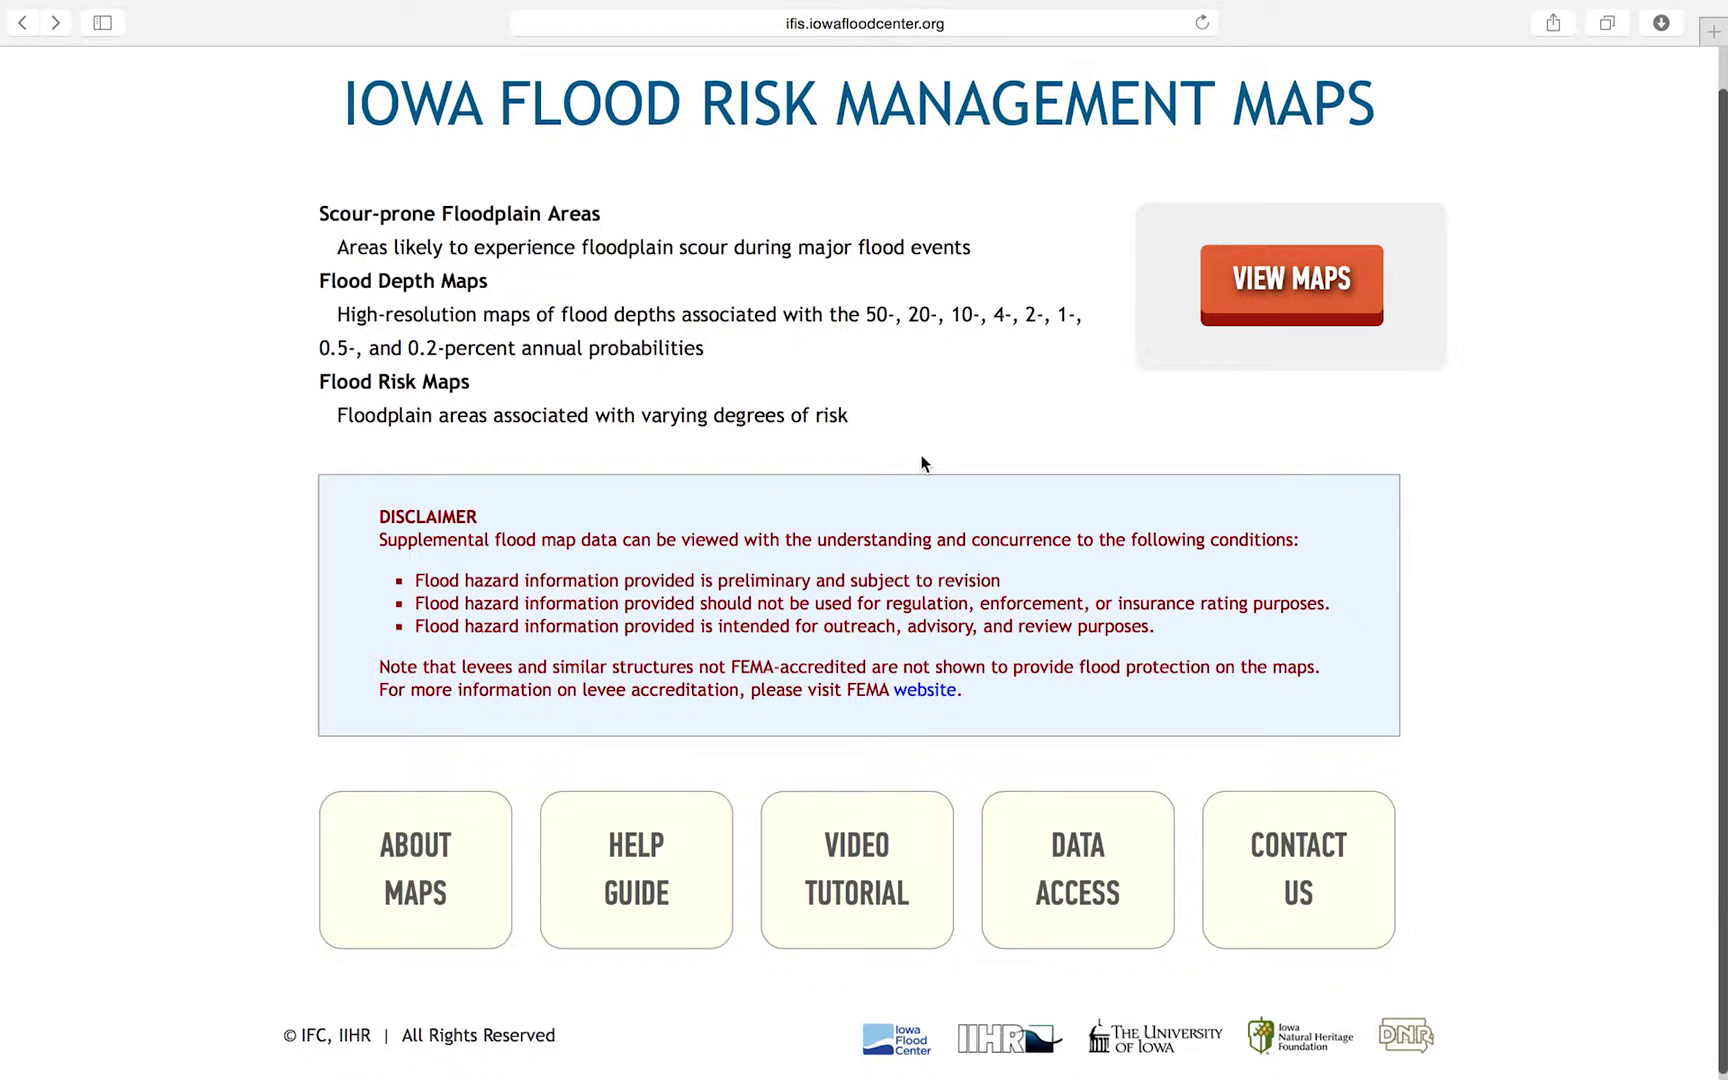
{"action": "scroll", "coordinate": [922, 462], "scroll_direction": "up", "scroll_amount": 1}
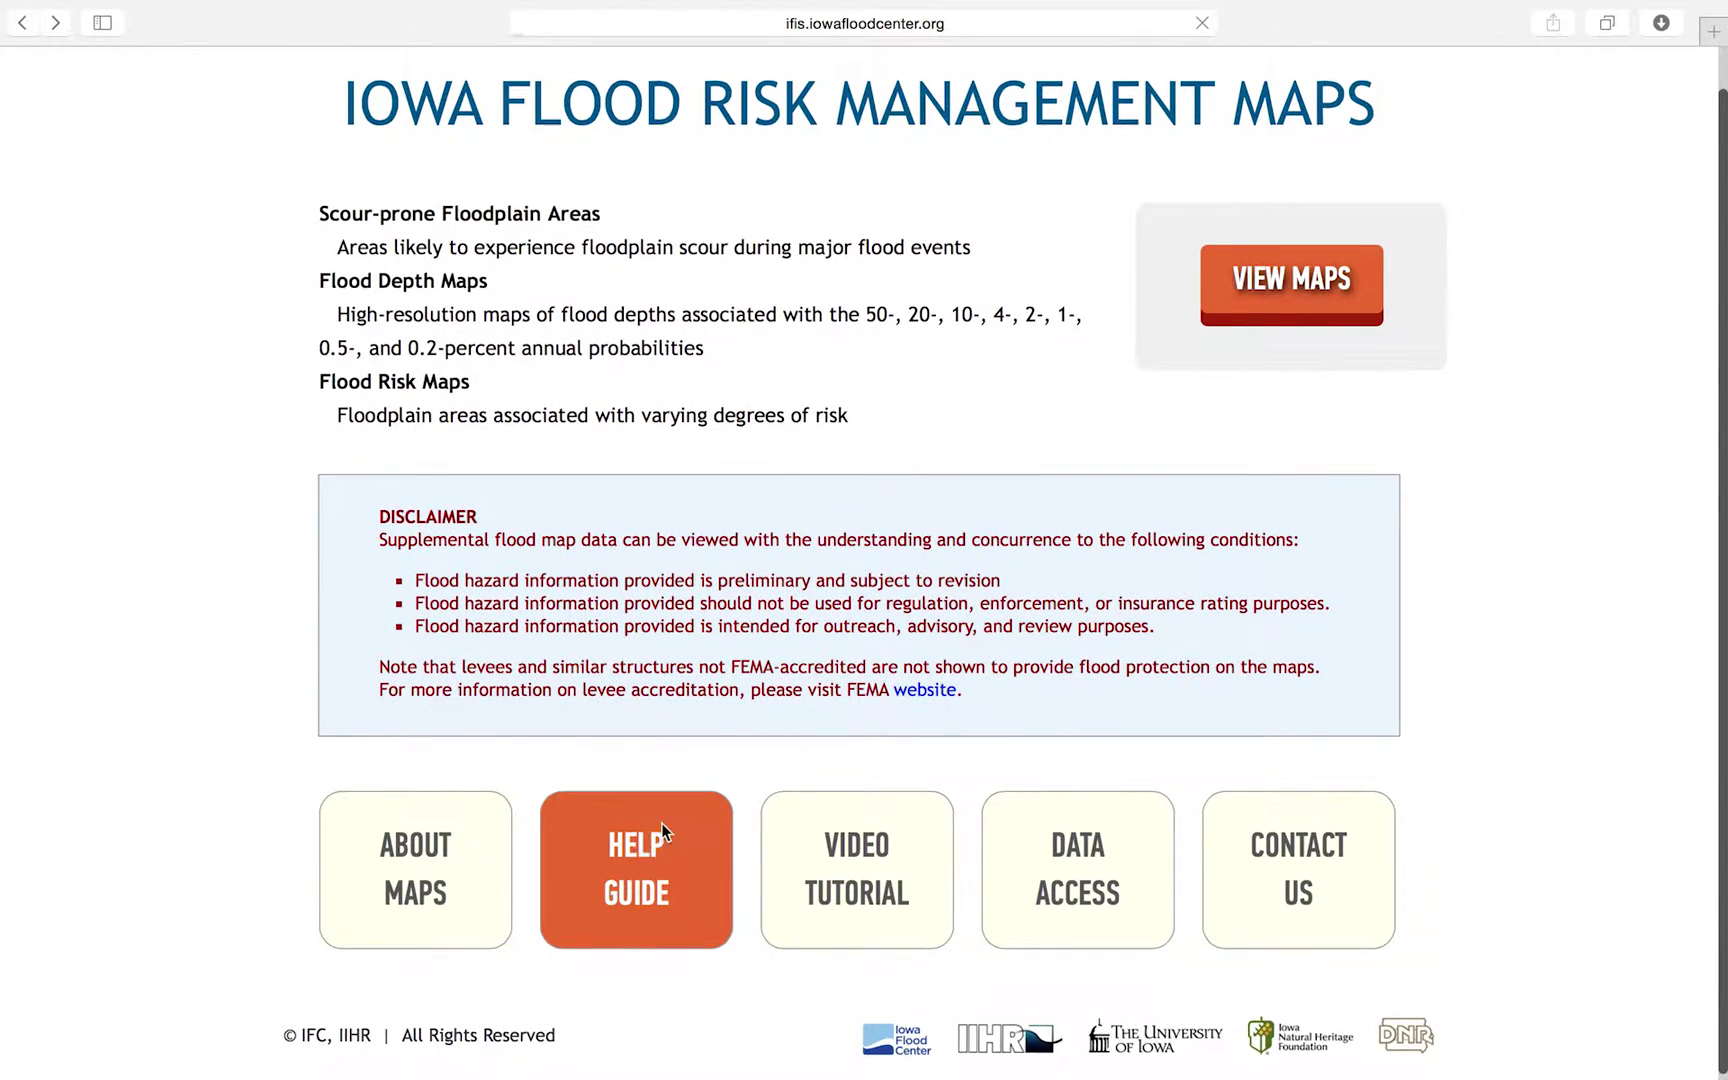
Step: Read the Help Guide to the end, then view the Iowa Flood Center and Heritage Foundation contacts
{"action": "left_click", "coordinate": [662, 832]}
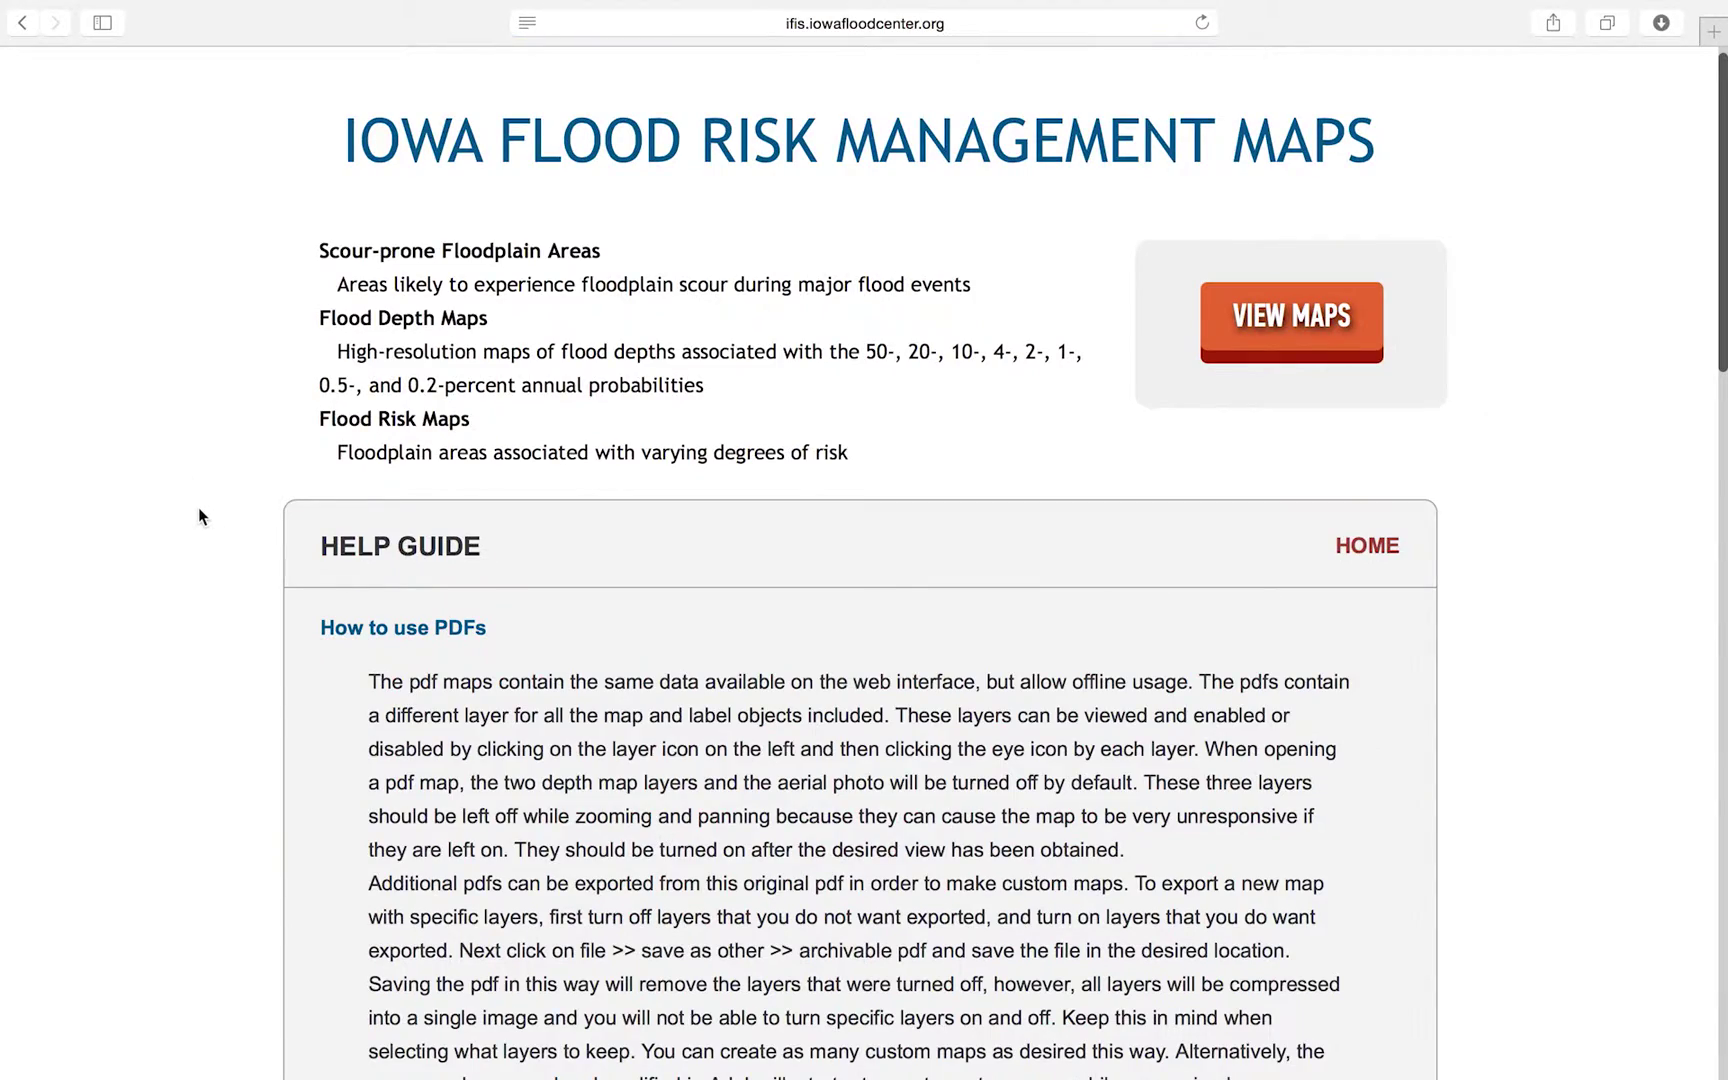
{"action": "scroll", "coordinate": [198, 510], "scroll_direction": "down", "scroll_amount": 5}
{"action": "scroll", "coordinate": [198, 512], "scroll_direction": "down", "scroll_amount": 7}
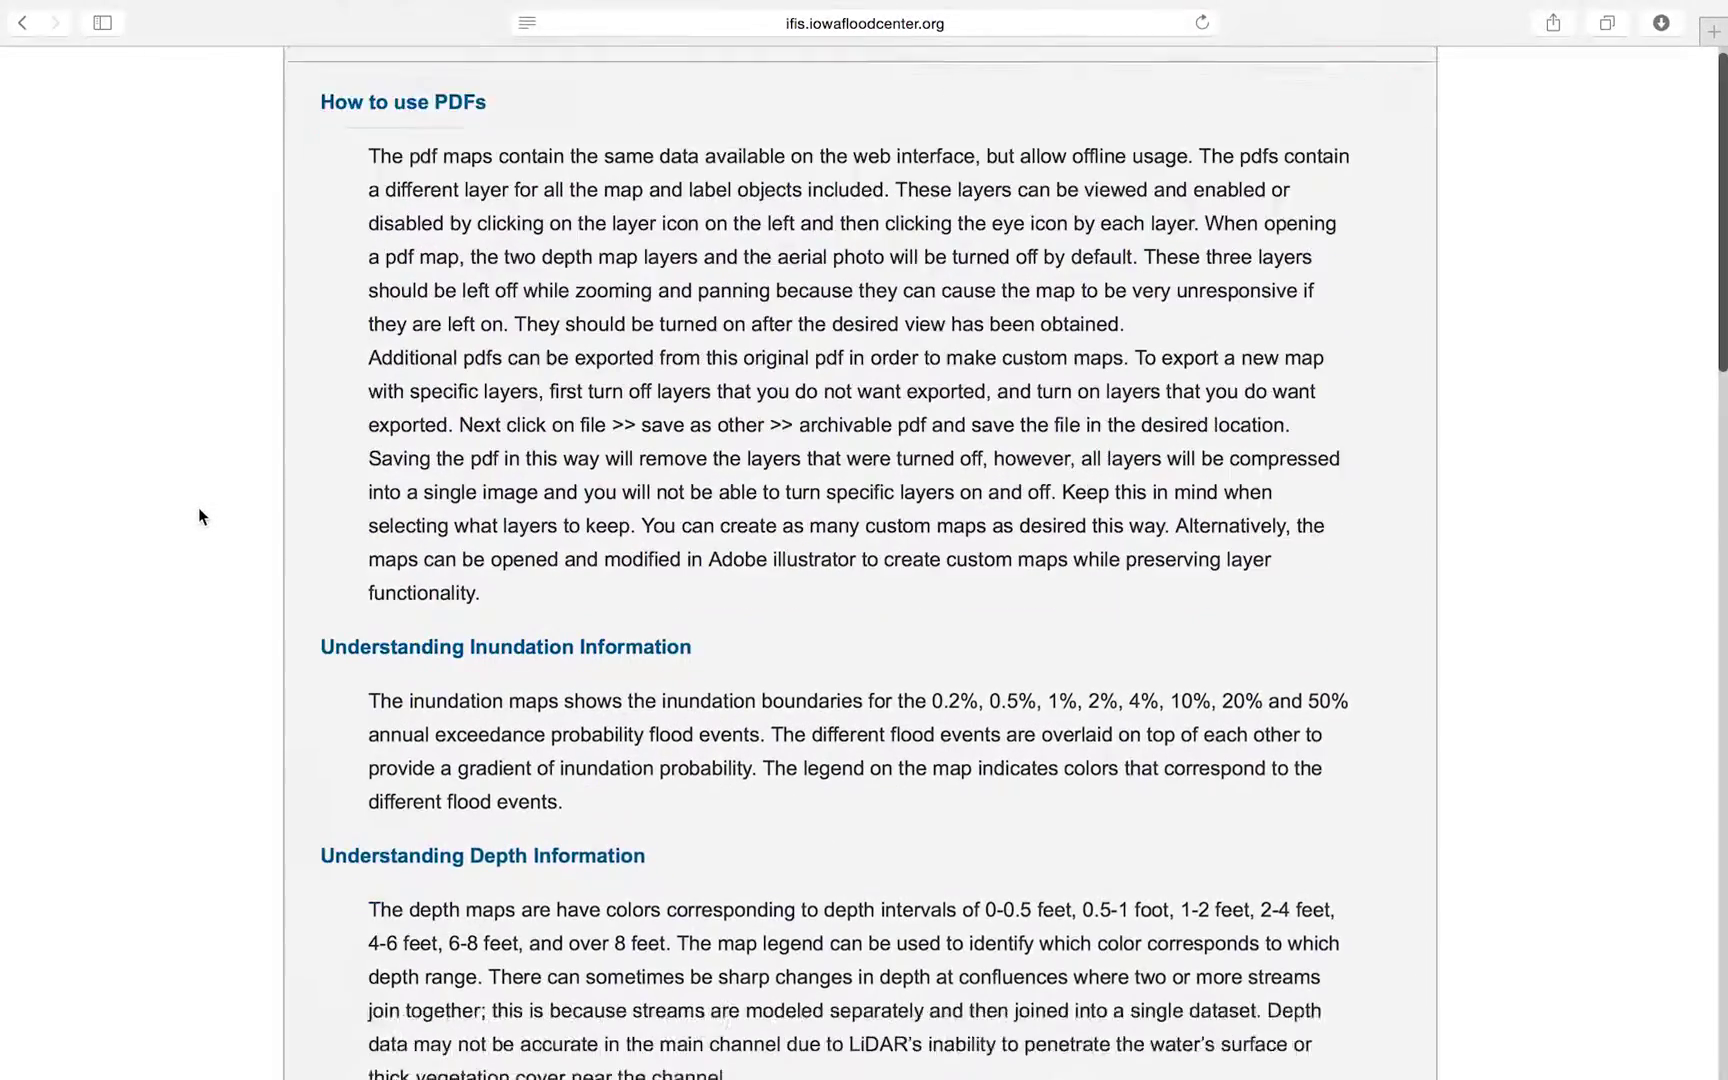
{"action": "scroll", "coordinate": [198, 516], "scroll_direction": "down", "scroll_amount": 13}
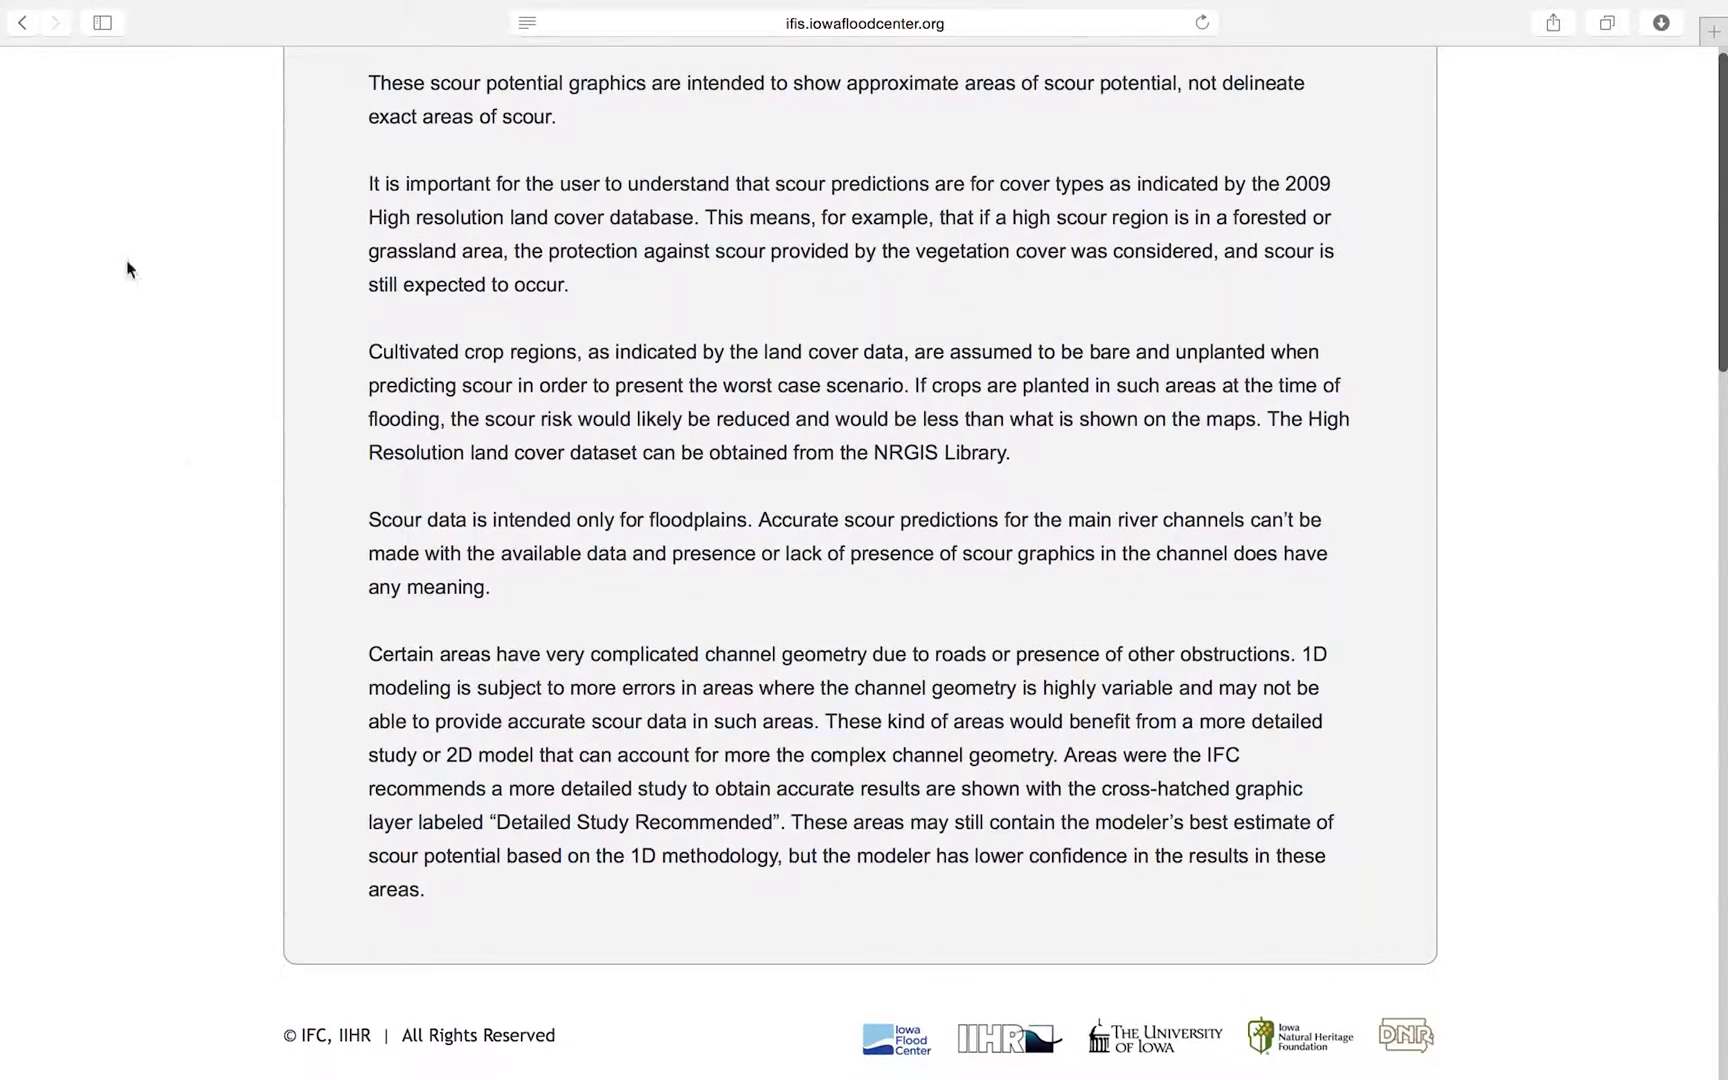
{"action": "left_click", "coordinate": [22, 22]}
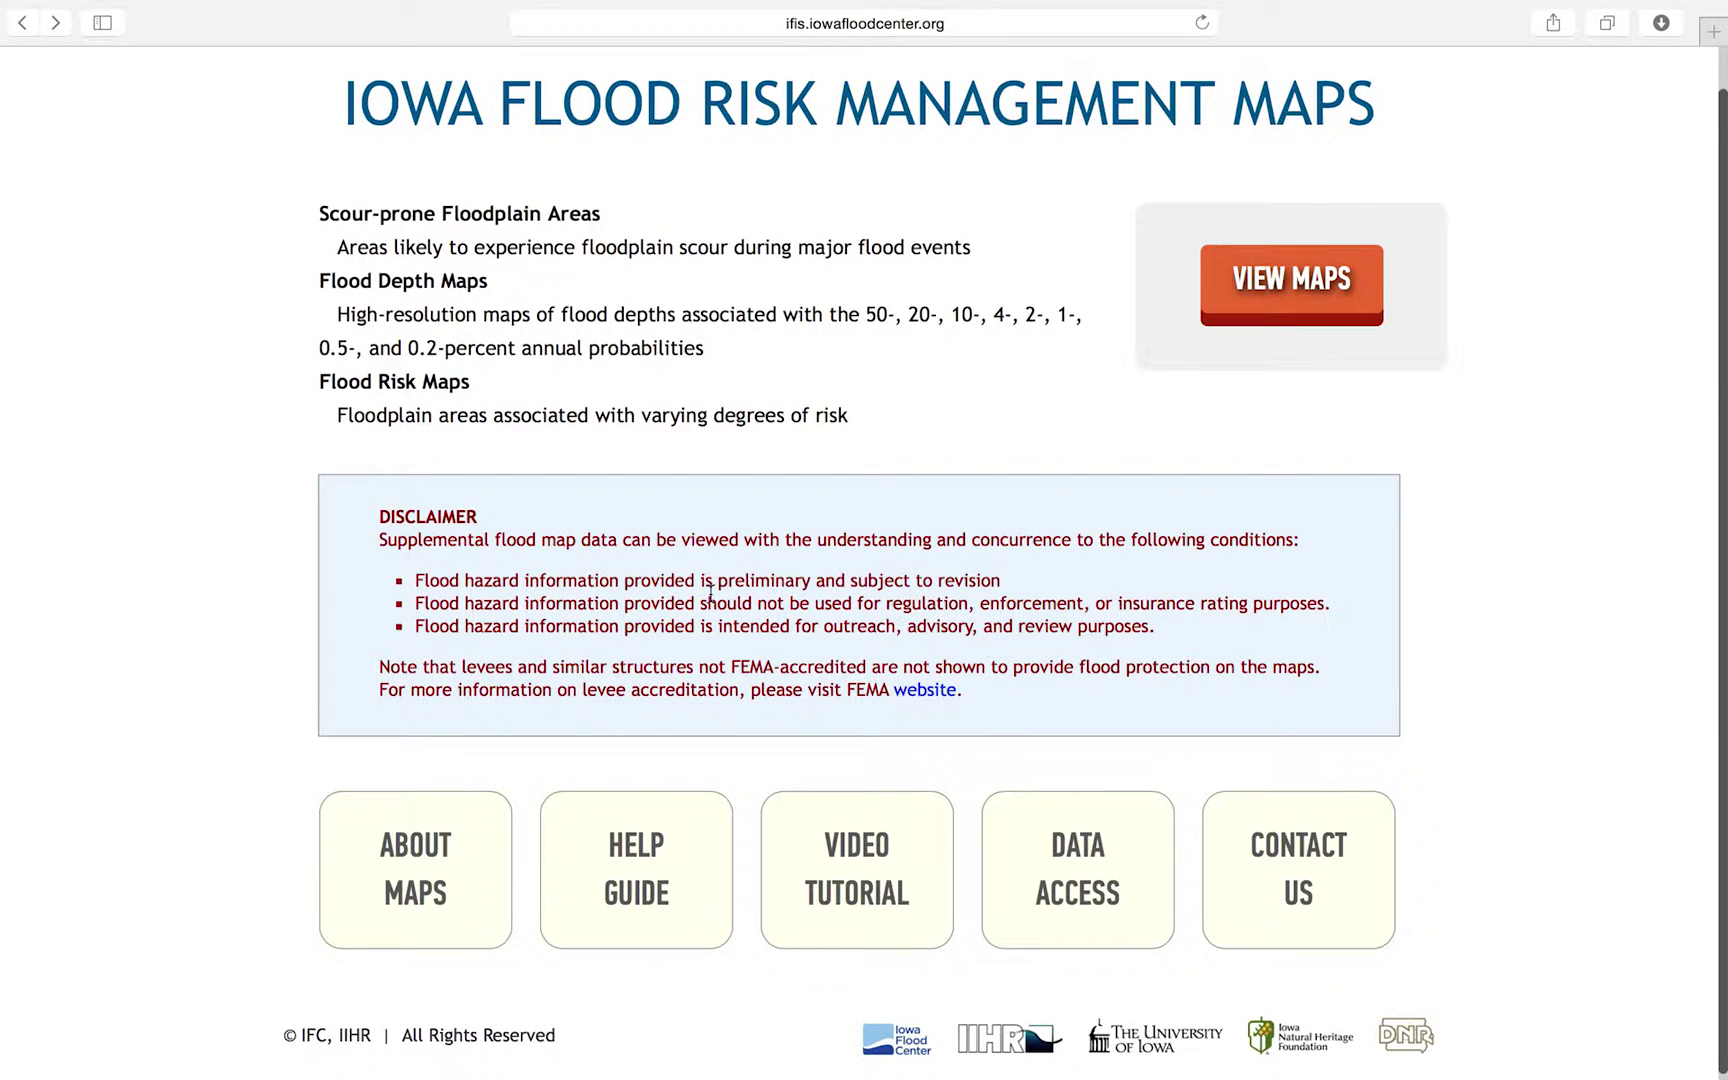
{"action": "left_click", "coordinate": [1323, 878]}
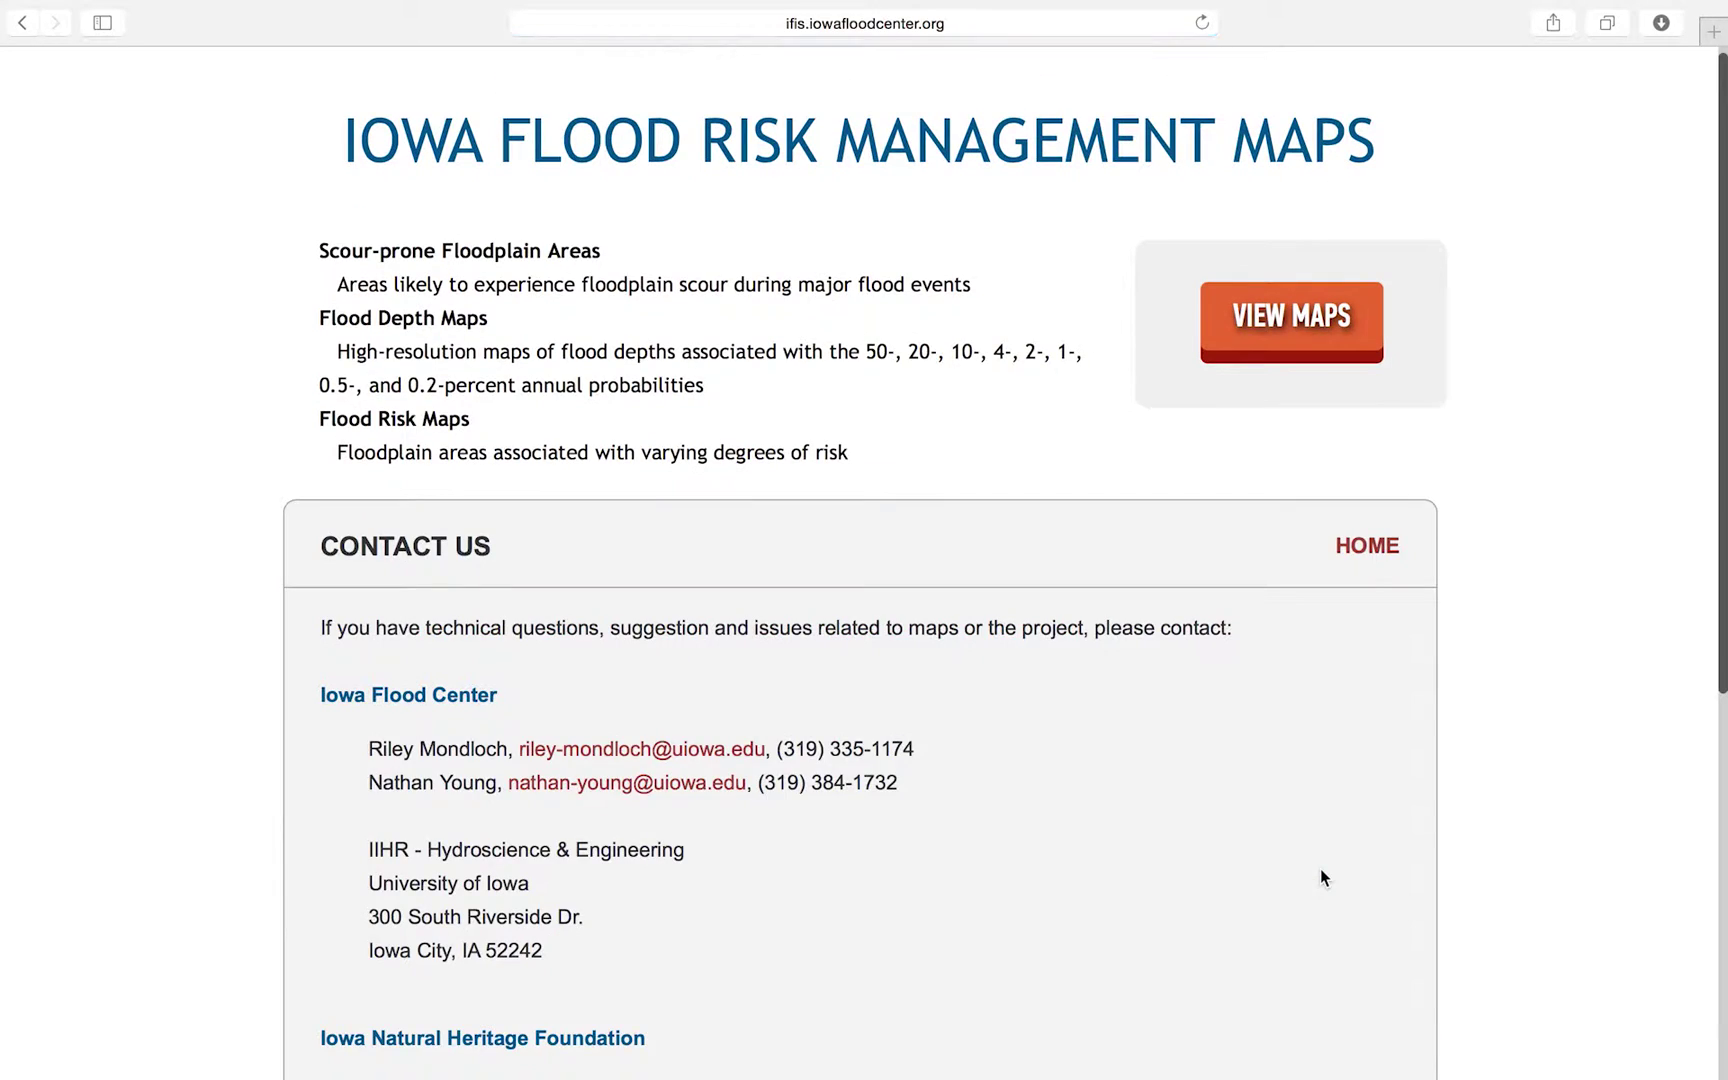